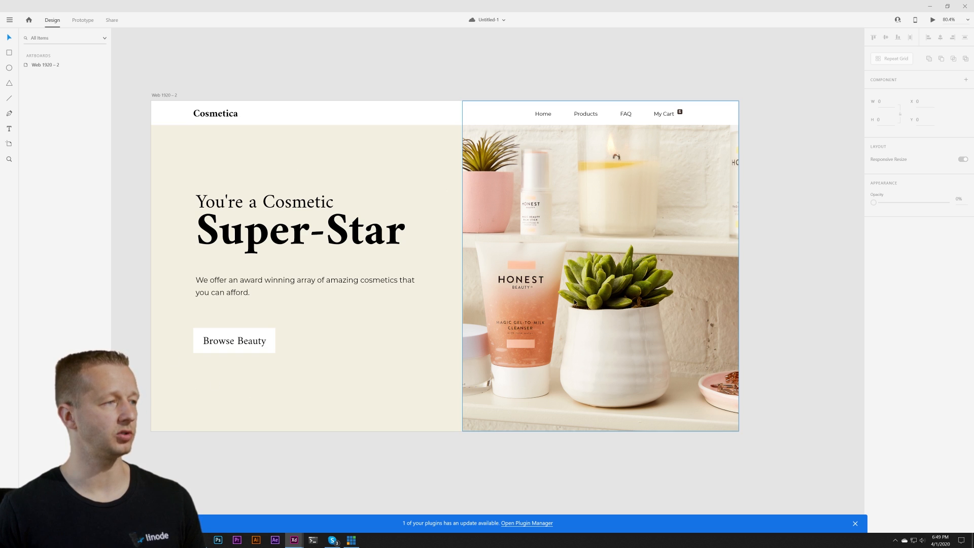
{"action": "left_click", "coordinate": [351, 342]}
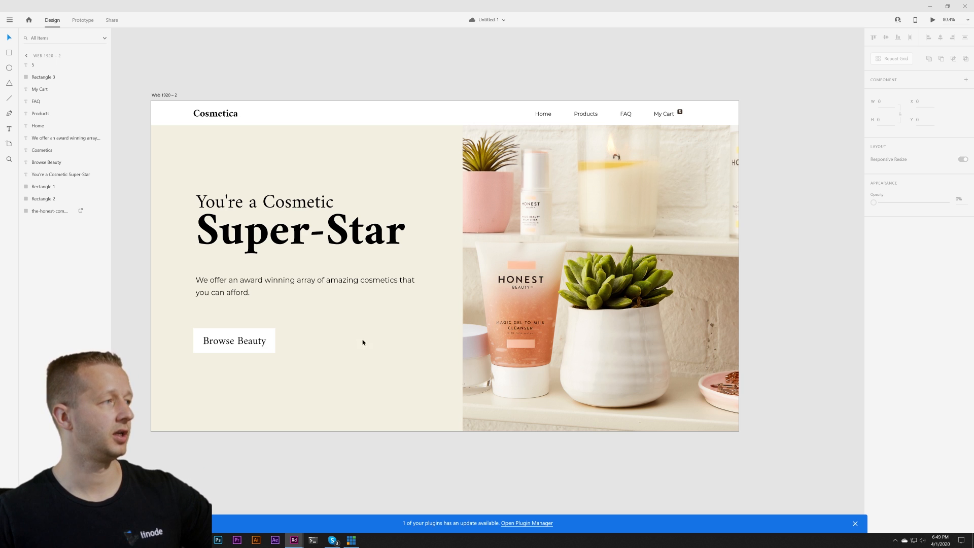
{"action": "left_click", "coordinate": [553, 244]}
{"action": "key", "text": "Escape"}
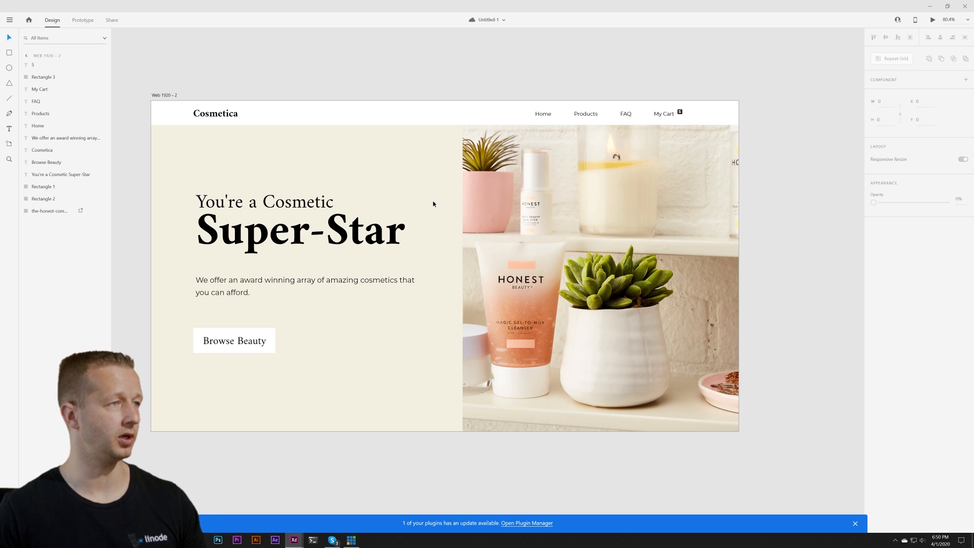
Step: Duplicate the Web 1920 – 2 artboard and bring the copy into view
{"action": "left_click", "coordinate": [171, 99]}
{"action": "key", "text": "ctrl+d"}
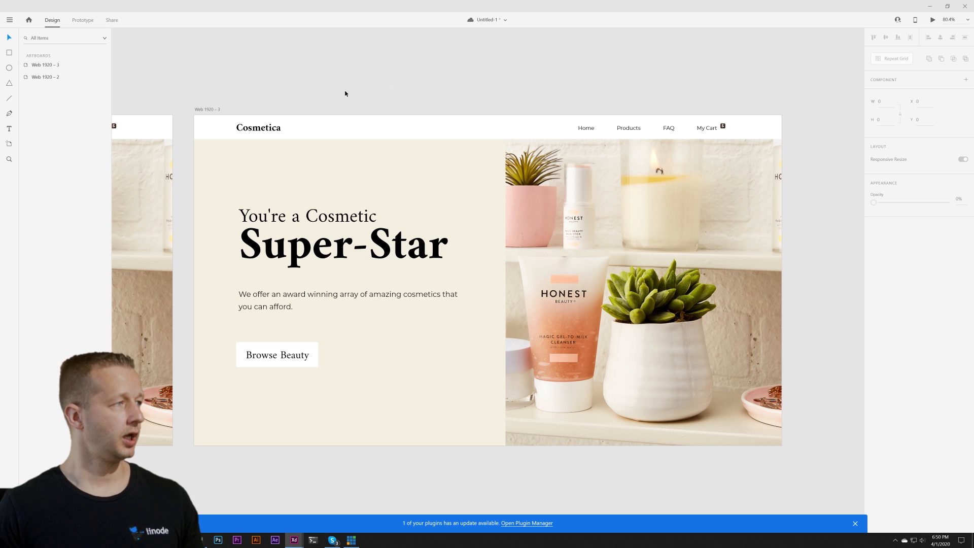
{"action": "left_click_drag", "start_coordinate": [213, 108], "coordinate": [365, 109]}
{"action": "left_click_drag", "start_coordinate": [516, 104], "coordinate": [345, 95]}
{"action": "left_click", "coordinate": [376, 95]}
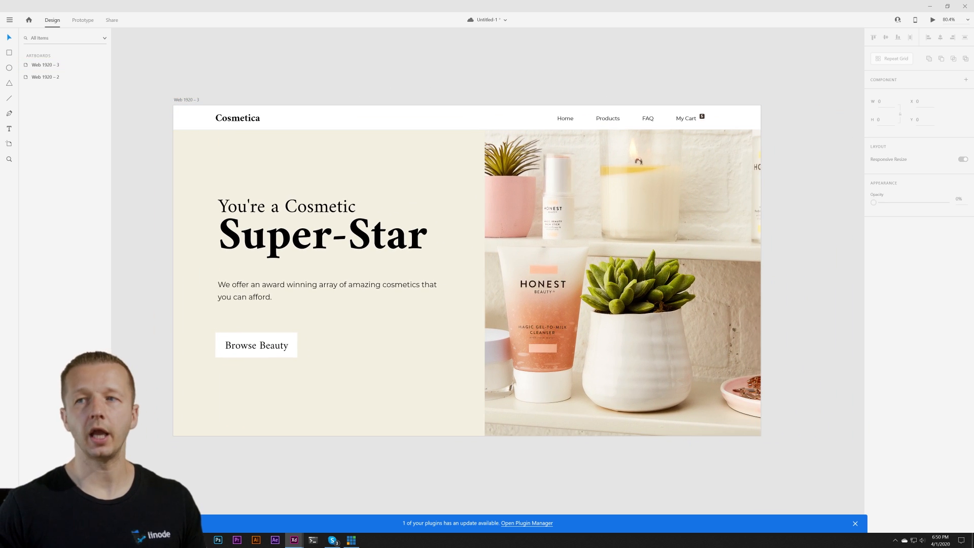
Step: Shift the hero photo left to about X 842, then crop its left side to a width of about 710
{"action": "left_click", "coordinate": [545, 266]}
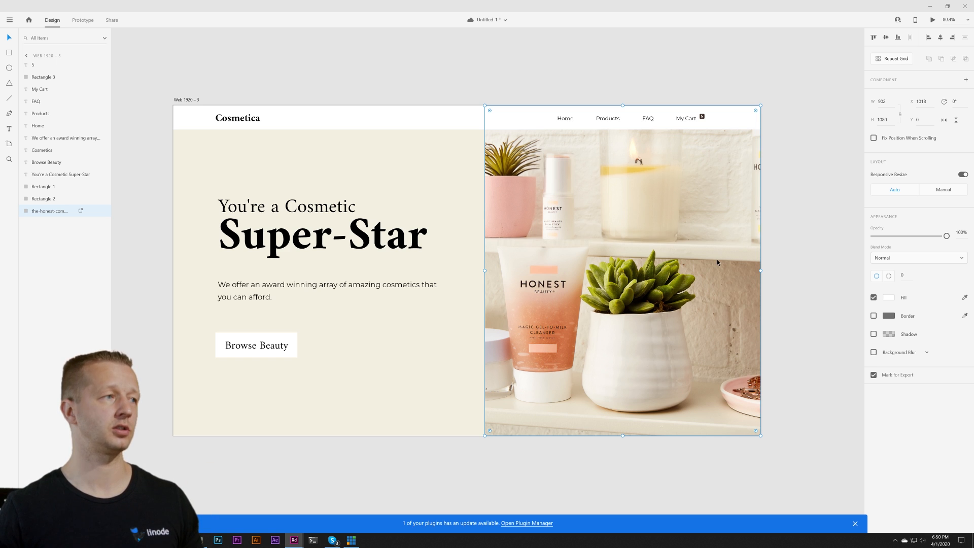
{"action": "left_click_drag", "start_coordinate": [714, 258], "coordinate": [661, 263]}
{"action": "key", "text": "Escape"}
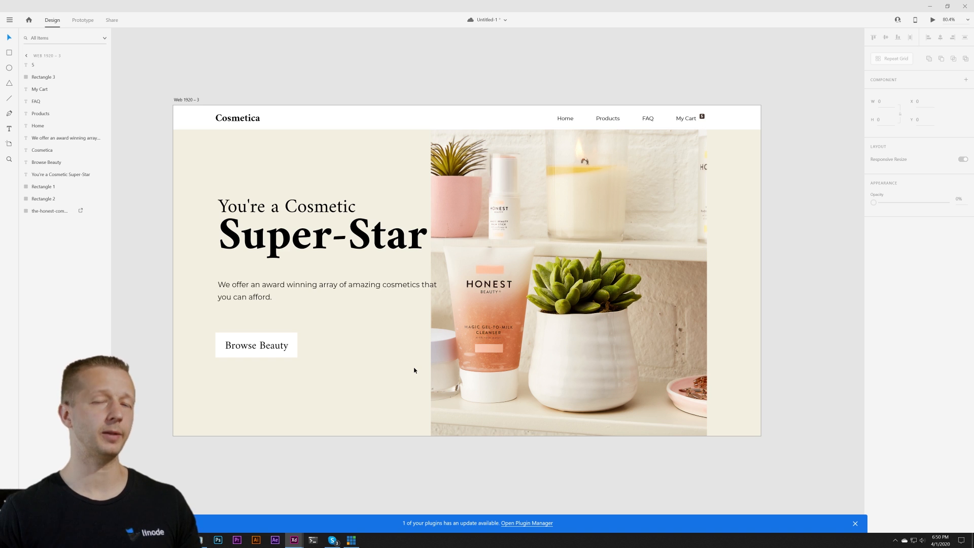
{"action": "left_click", "coordinate": [440, 326]}
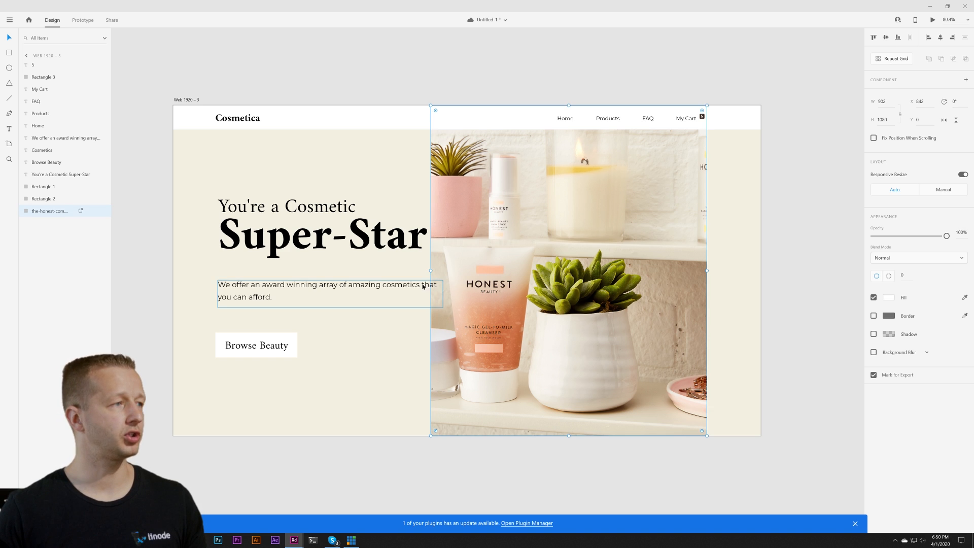
{"action": "left_click_drag", "start_coordinate": [431, 270], "coordinate": [490, 270]}
{"action": "key", "text": "Escape"}
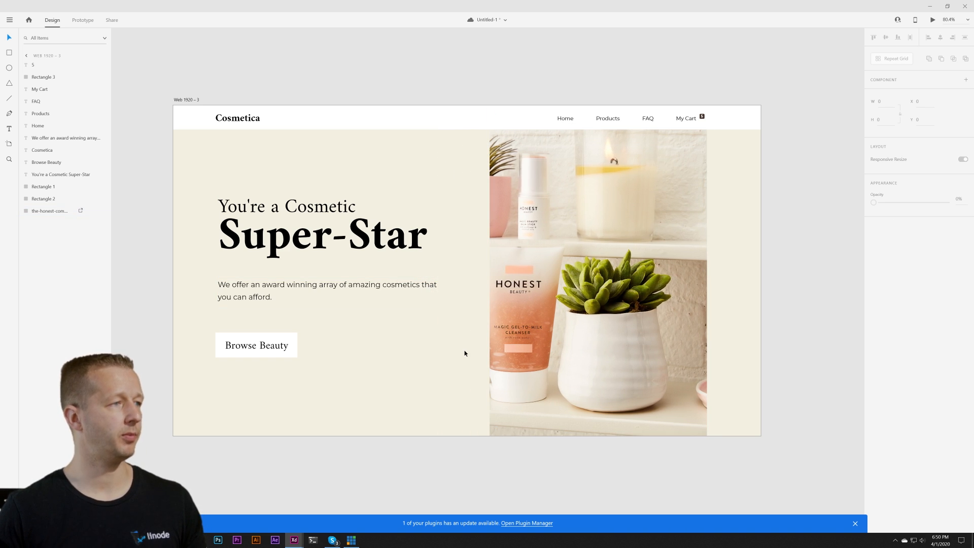
{"action": "left_click", "coordinate": [313, 198]}
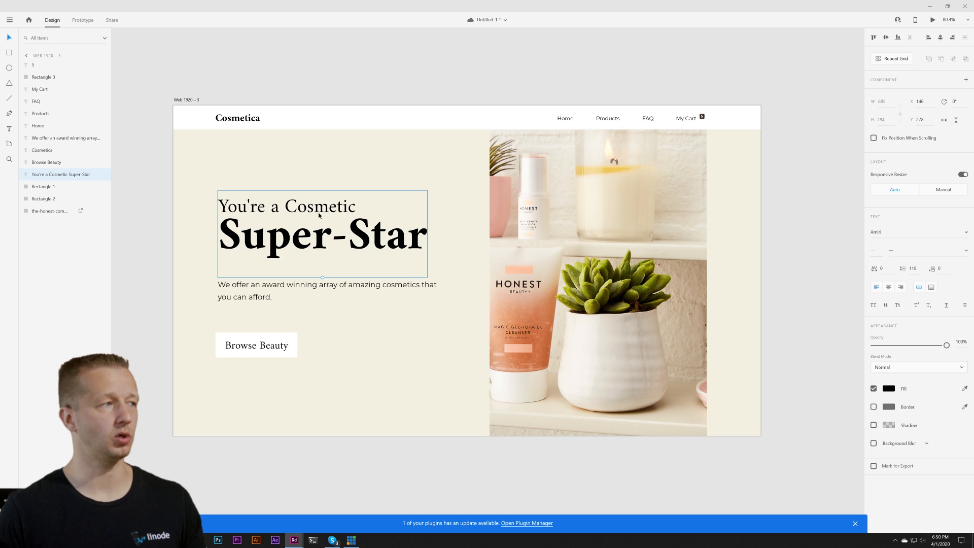
{"action": "double_click", "coordinate": [327, 233]}
{"action": "left_click", "coordinate": [297, 208]}
{"action": "left_click", "coordinate": [243, 237]}
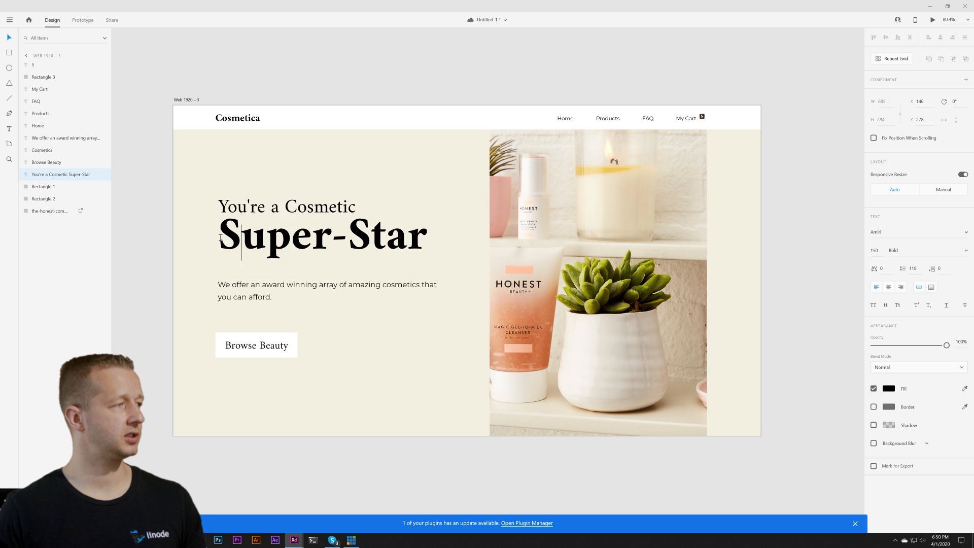
{"action": "left_click_drag", "start_coordinate": [221, 237], "coordinate": [446, 239]}
{"action": "left_click", "coordinate": [403, 223]}
{"action": "left_click", "coordinate": [9, 36]}
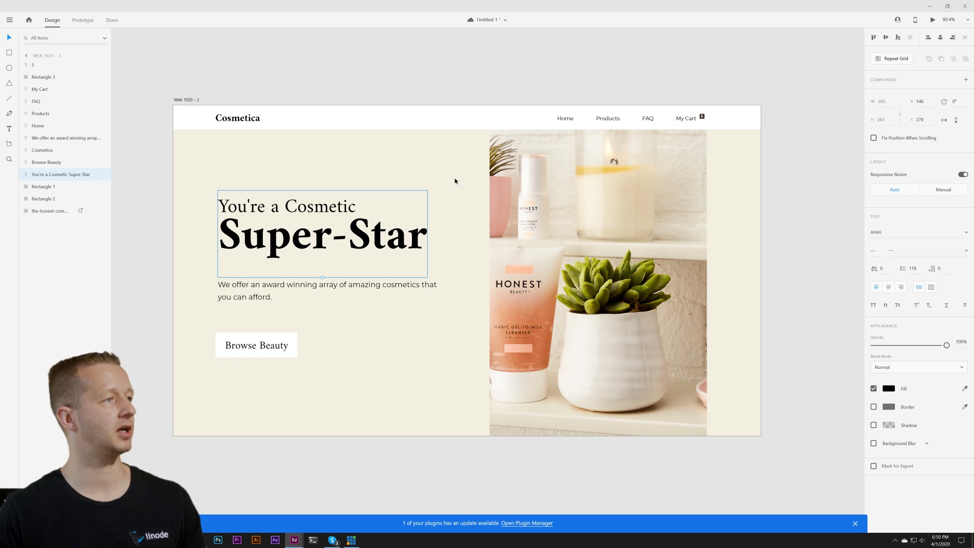
{"action": "left_click", "coordinate": [347, 187]}
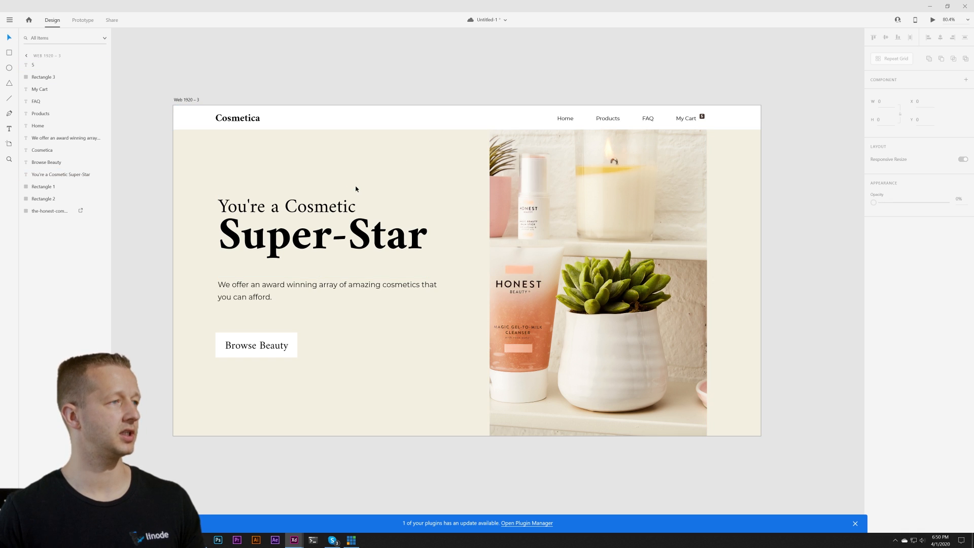
Step: Reposition the picture inside its cropped frame to show the yellow and blue labelled bottles and the pink dish
{"action": "left_click", "coordinate": [620, 255]}
{"action": "double_click", "coordinate": [619, 255]}
{"action": "left_click", "coordinate": [572, 69]}
{"action": "left_click", "coordinate": [618, 239]}
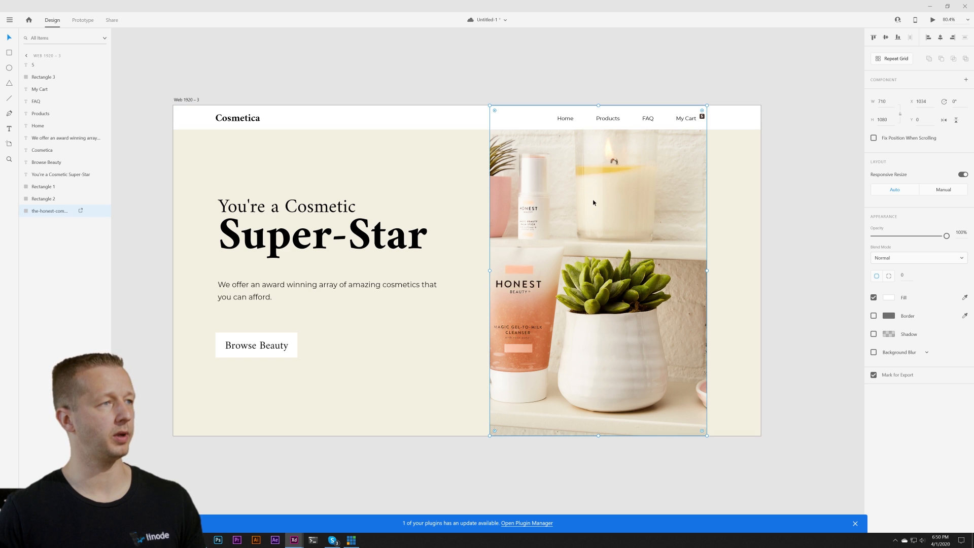
{"action": "double_click", "coordinate": [610, 243]}
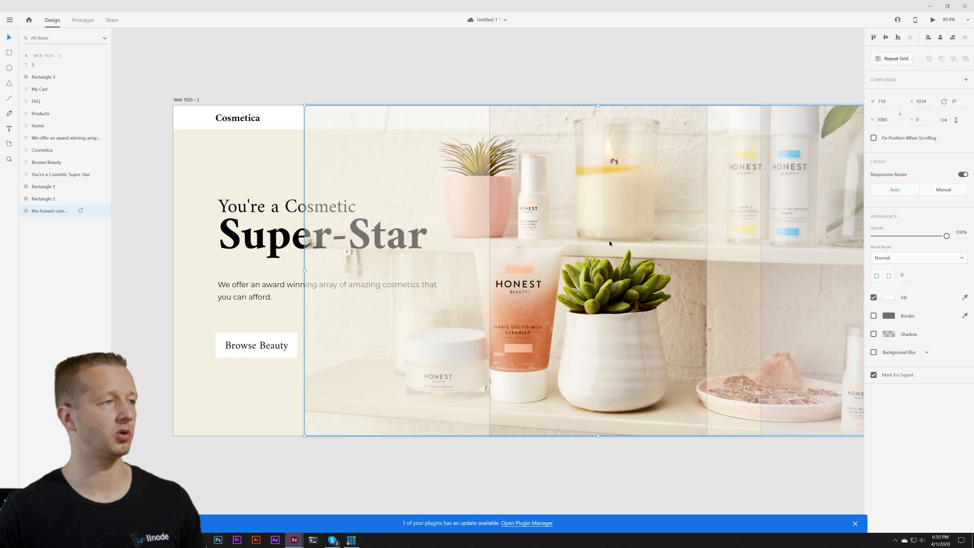
{"action": "left_click_drag", "start_coordinate": [551, 241], "coordinate": [441, 237]}
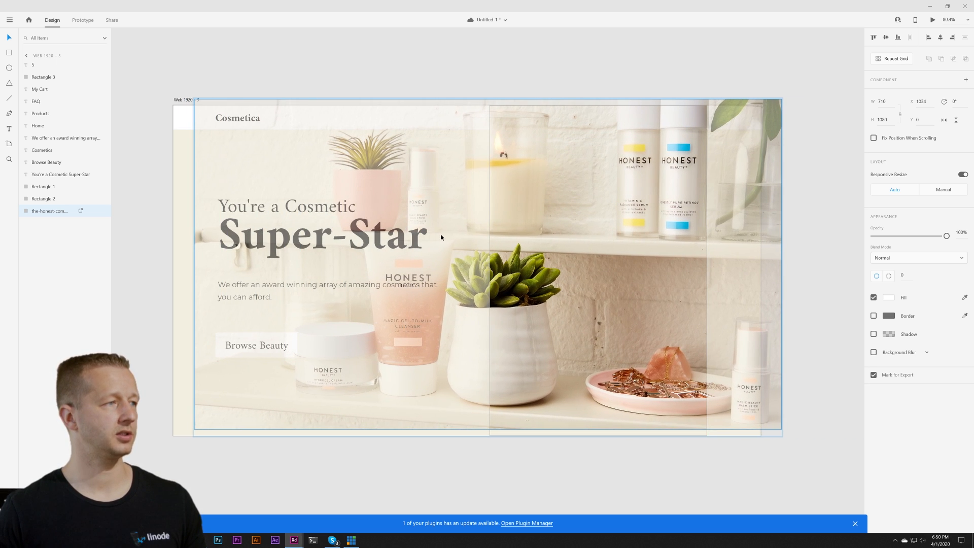
{"action": "left_click", "coordinate": [406, 65]}
{"action": "left_click", "coordinate": [547, 206]}
{"action": "double_click", "coordinate": [546, 206]}
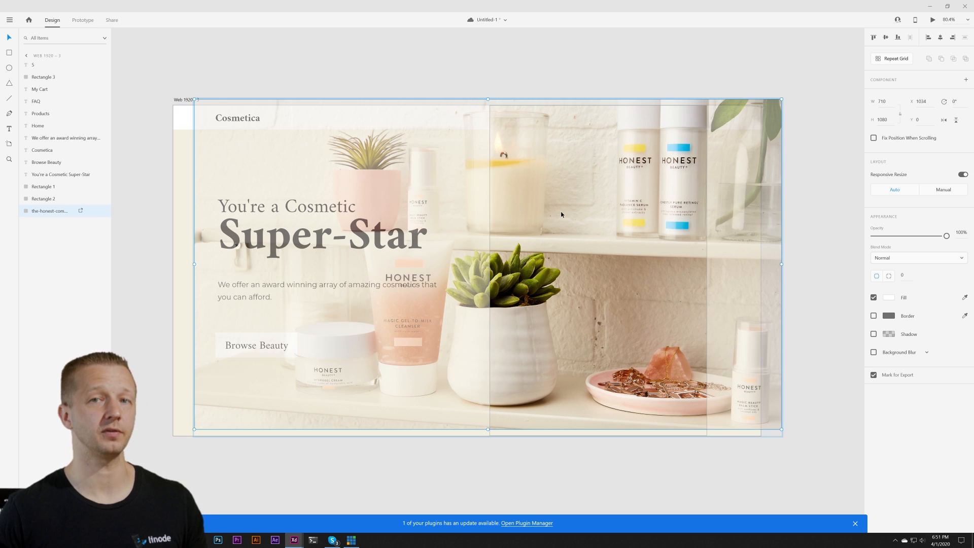
{"action": "left_click", "coordinate": [404, 66]}
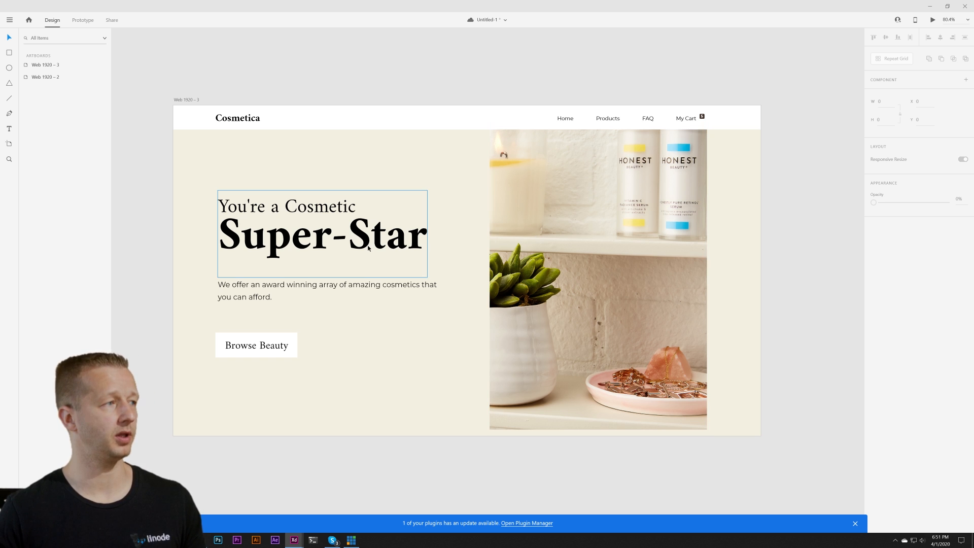
Step: Replace the bold headline line "Super-Star" with "Cosmetic Superstar"
{"action": "left_click", "coordinate": [391, 244]}
{"action": "double_click", "coordinate": [335, 237]}
{"action": "left_click", "coordinate": [346, 236]}
{"action": "left_click_drag", "start_coordinate": [347, 236], "coordinate": [208, 239]}
{"action": "left_click", "coordinate": [371, 237]}
{"action": "type", "text": "Cosmetic "}
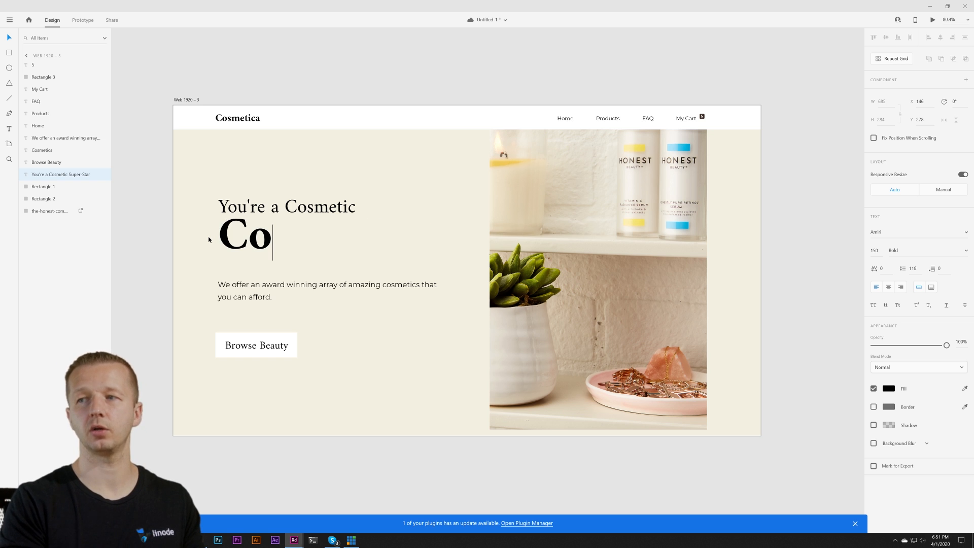
{"action": "type", "text": "Superstar"}
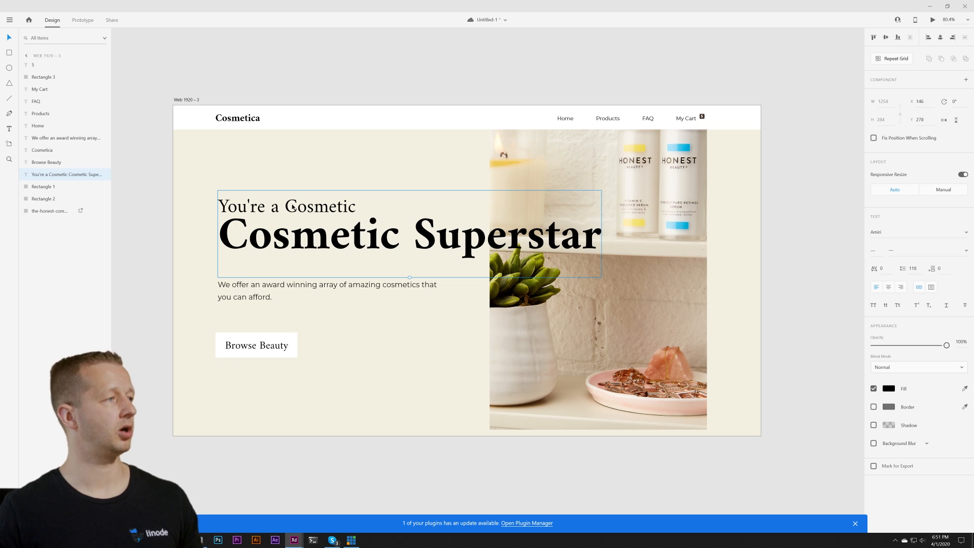
Step: Delete the small "You're a Cosmetic" line so the heading reads only "Cosmetic Superstar"
{"action": "left_click_drag", "start_coordinate": [285, 206], "coordinate": [374, 208]}
{"action": "key", "text": "BackSpace"}
{"action": "key", "text": "BackSpace"}
{"action": "key", "text": "BackSpace"}
{"action": "key", "text": "BackSpace"}
{"action": "key", "text": "BackSpace"}
{"action": "key", "text": "BackSpace"}
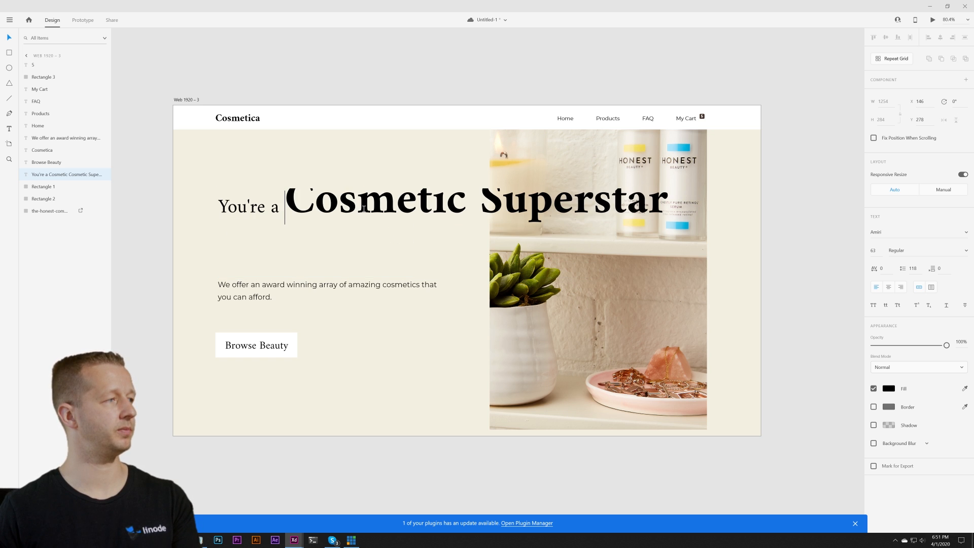
{"action": "key", "text": "BackSpace"}
{"action": "key", "text": "BackSpace"}
{"action": "key", "text": "BackSpace"}
{"action": "key", "text": "BackSpace"}
{"action": "key", "text": "Escape"}
Step: Set the headline's font size to 112 and move it to about X 357, Y 269, overlapping the photo
{"action": "left_click_drag", "start_coordinate": [304, 203], "coordinate": [343, 216]}
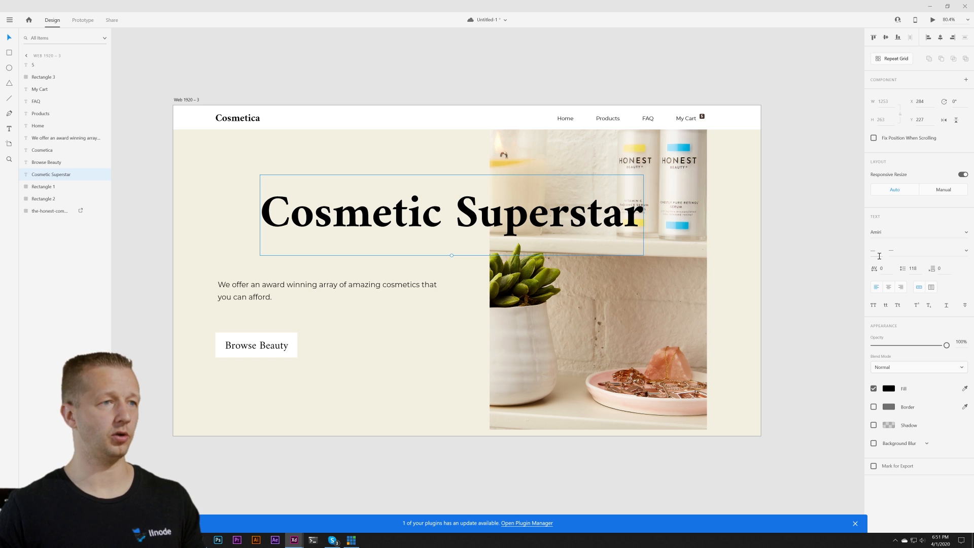
{"action": "type", "text": "50"}
{"action": "key", "text": "Return"}
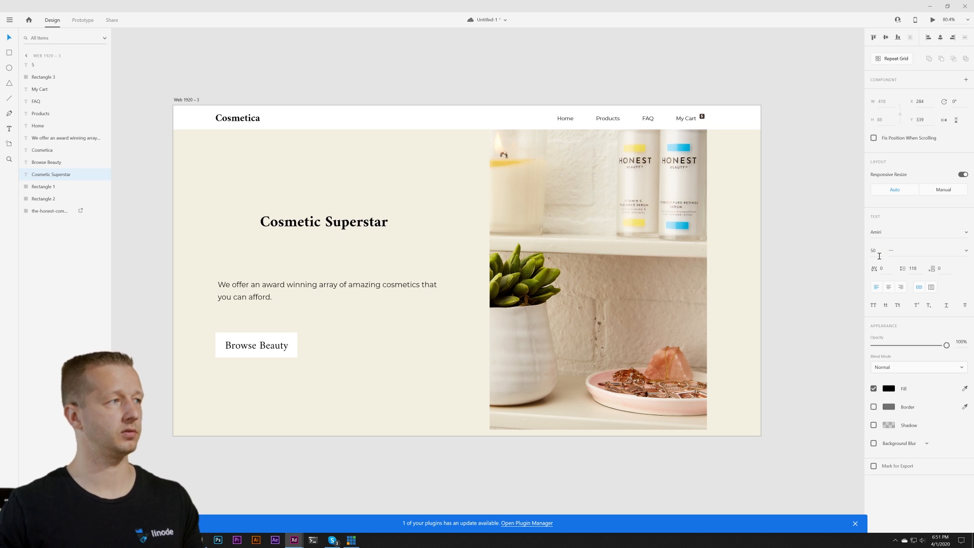
{"action": "left_click_drag", "start_coordinate": [879, 256], "coordinate": [882, 155]}
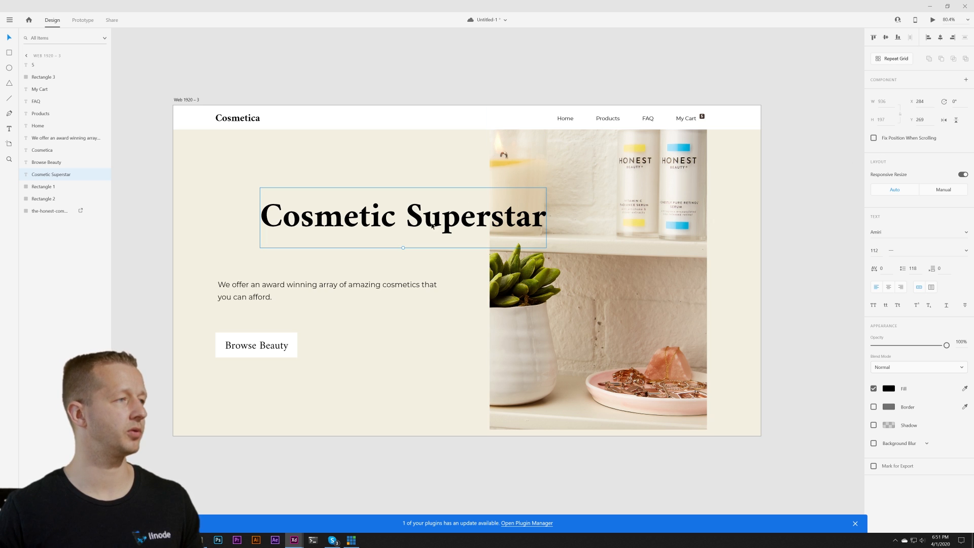
{"action": "left_click_drag", "start_coordinate": [384, 221], "coordinate": [406, 221]}
{"action": "key", "text": "Escape"}
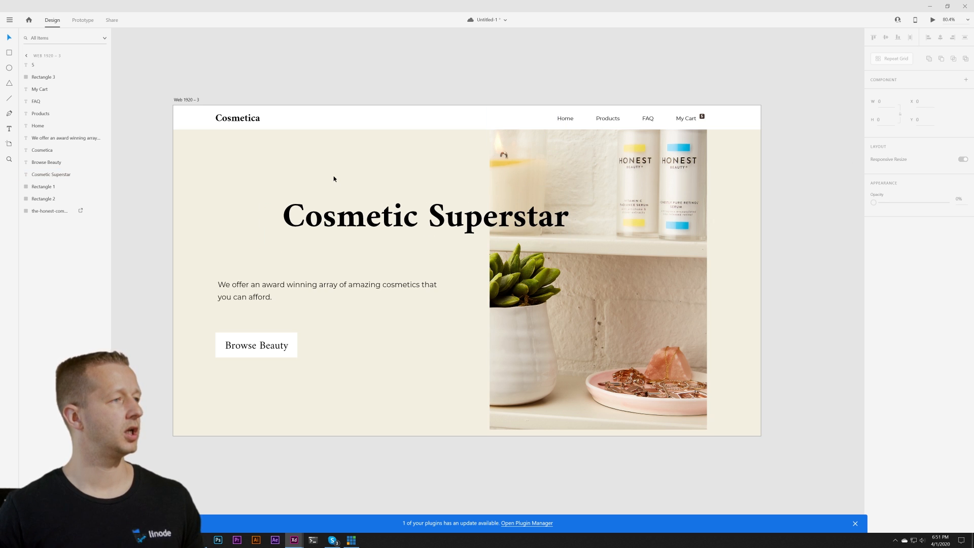
Step: Change the duplicated artboard's background fill to white
{"action": "left_click", "coordinate": [504, 169]}
{"action": "key", "text": "Escape"}
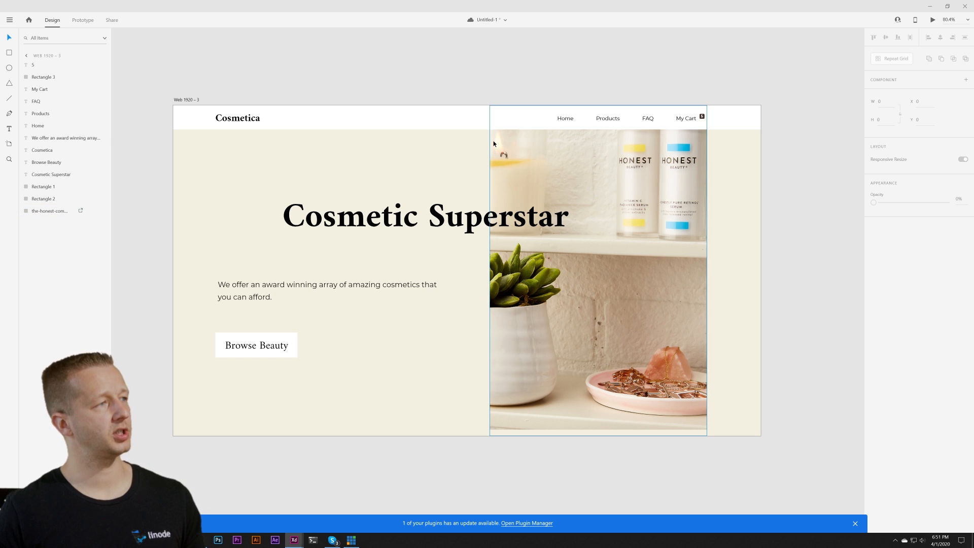
{"action": "left_click", "coordinate": [190, 100]}
{"action": "left_click", "coordinate": [889, 263]}
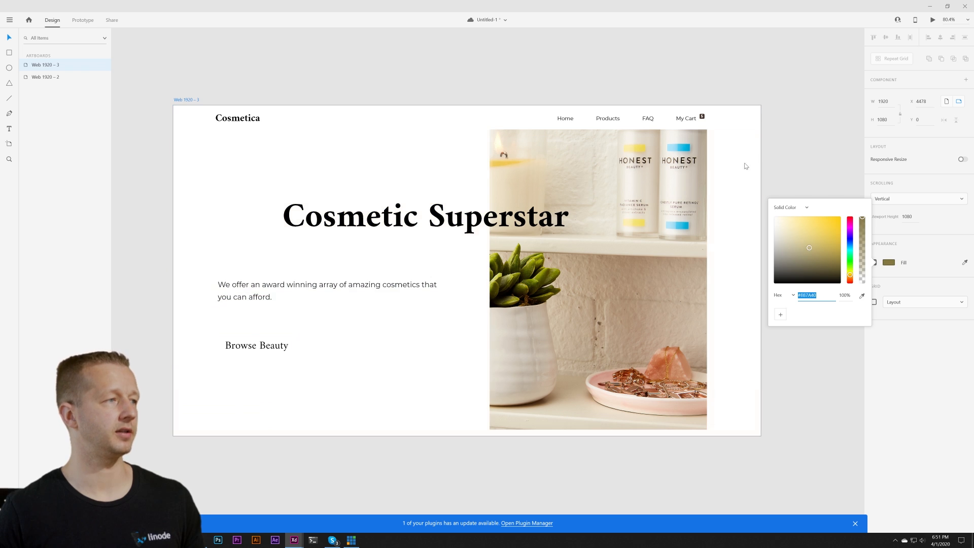
{"action": "left_click_drag", "start_coordinate": [749, 173], "coordinate": [749, 171]}
{"action": "left_click", "coordinate": [799, 142]}
{"action": "left_click", "coordinate": [678, 177]}
Step: Shorten the white navigation bar rectangle from its left side so it starts just before the Home link
{"action": "left_click", "coordinate": [523, 116]}
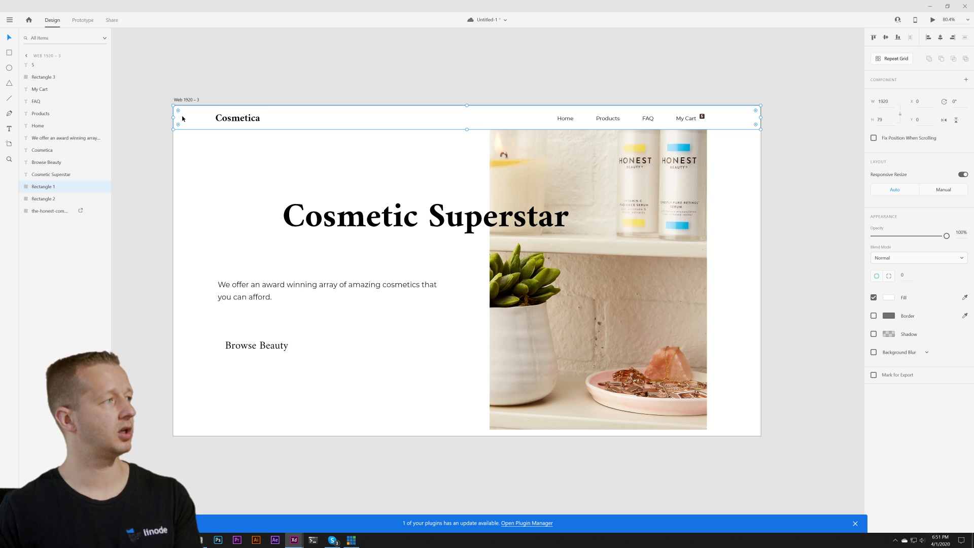
{"action": "left_click_drag", "start_coordinate": [174, 117], "coordinate": [552, 130]}
{"action": "left_click", "coordinate": [699, 69]}
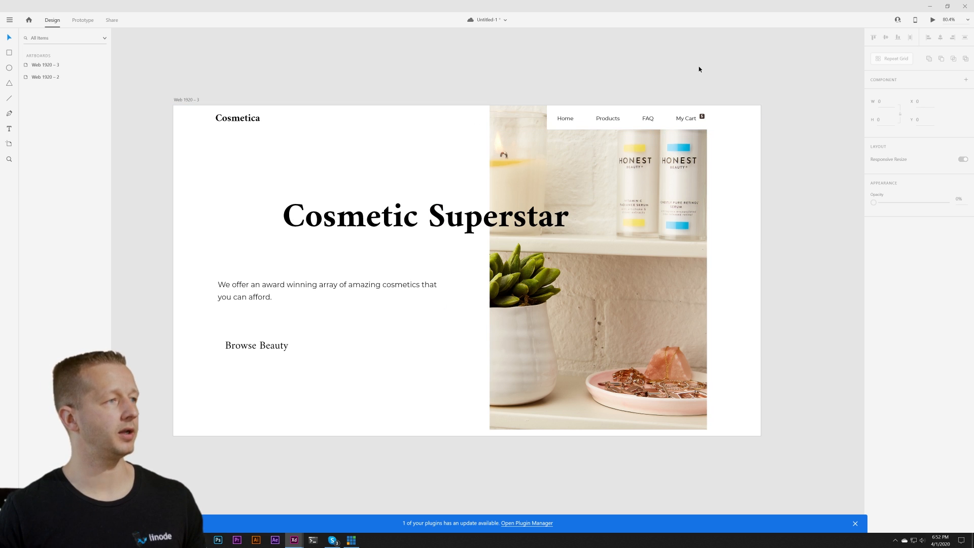
Step: Duplicate the "Cosmetic Superstar" headline and move the copy up to about Y 171
{"action": "scroll", "coordinate": [355, 158], "scroll_direction": "down", "scroll_amount": 3}
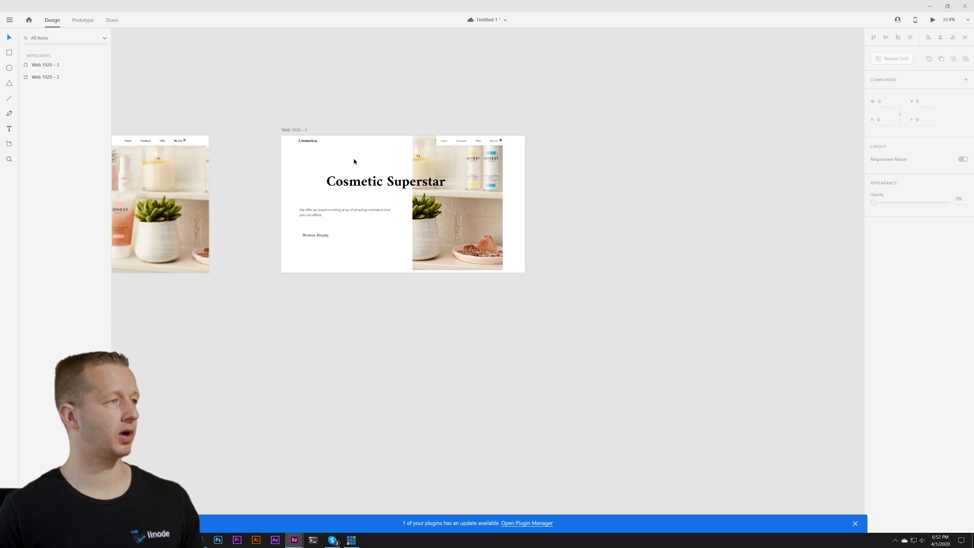
{"action": "left_click_drag", "start_coordinate": [264, 111], "coordinate": [336, 107]}
{"action": "scroll", "coordinate": [288, 162], "scroll_direction": "up", "scroll_amount": 3}
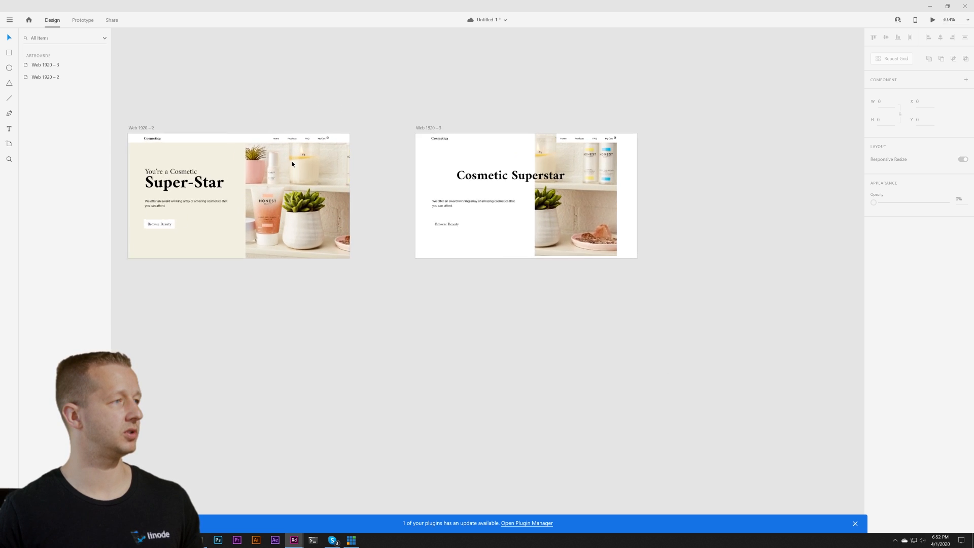
{"action": "left_click_drag", "start_coordinate": [533, 161], "coordinate": [322, 162]}
{"action": "scroll", "coordinate": [370, 162], "scroll_direction": "up", "scroll_amount": 3}
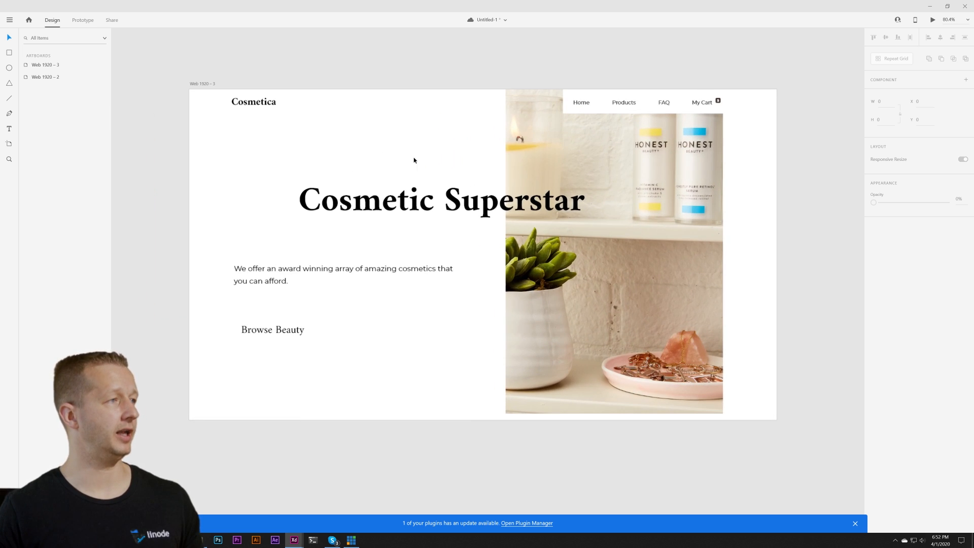
{"action": "scroll", "coordinate": [413, 157], "scroll_direction": "right", "scroll_amount": 1}
{"action": "left_click", "coordinate": [345, 199]}
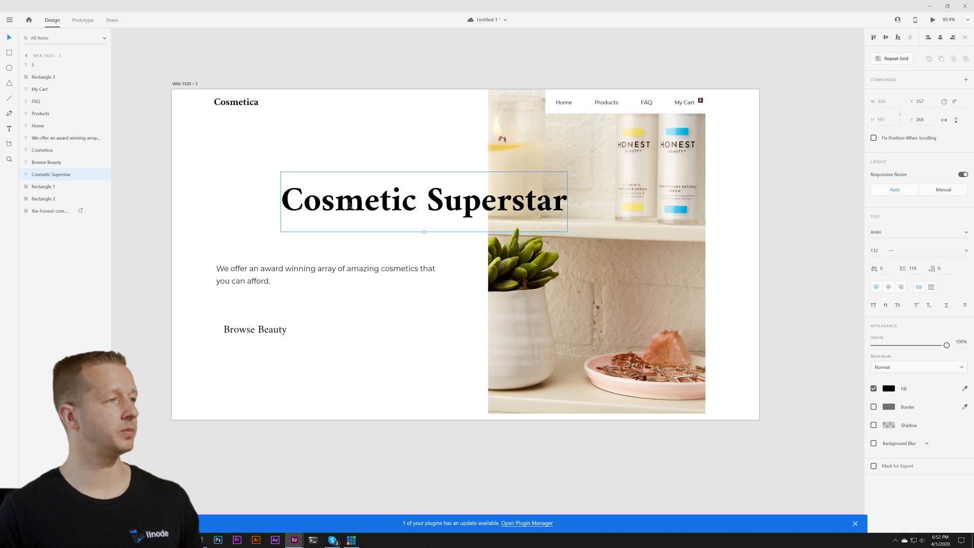
{"action": "key", "text": "ctrl+d"}
{"action": "left_click_drag", "start_coordinate": [371, 199], "coordinate": [373, 170]}
Step: Replace the upper headline copy's text with "YOU'RE A"
{"action": "double_click", "coordinate": [374, 174]}
{"action": "key", "text": "ctrl+a"}
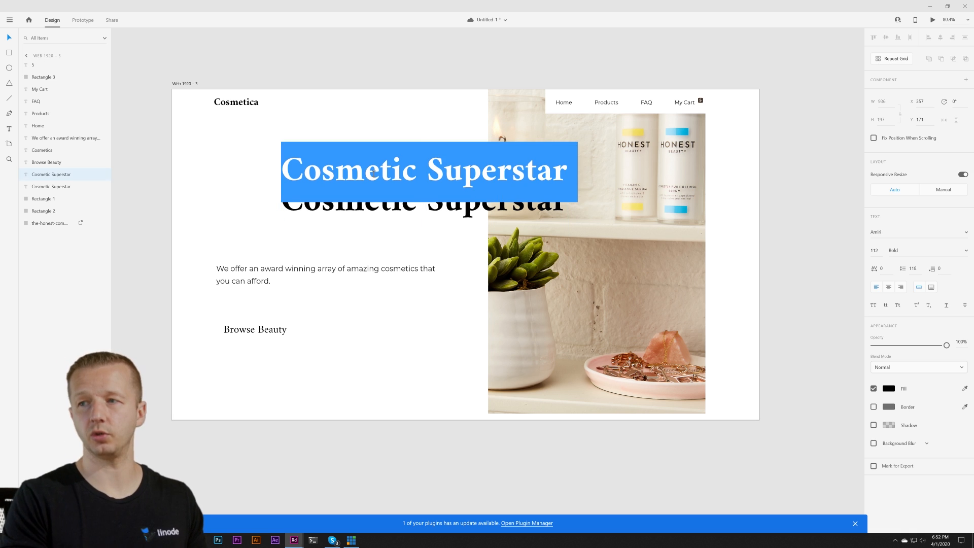
{"action": "type", "text": "YOU'RE A"}
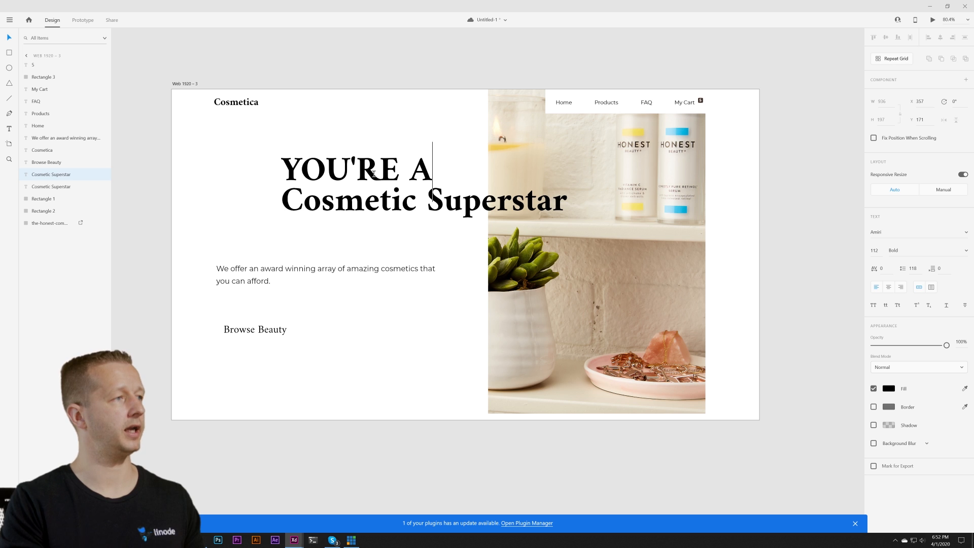
{"action": "key", "text": "Escape"}
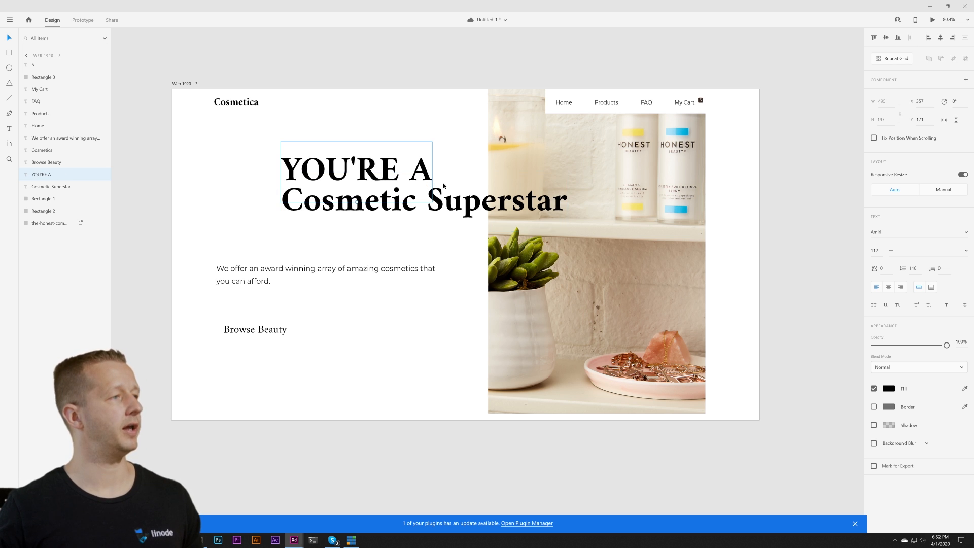
Step: Change the "YOU'RE A" text's font to Montserrat in the Regular weight
{"action": "left_click", "coordinate": [890, 234]}
{"action": "type", "text": "Montserrat"}
{"action": "key", "text": "Return"}
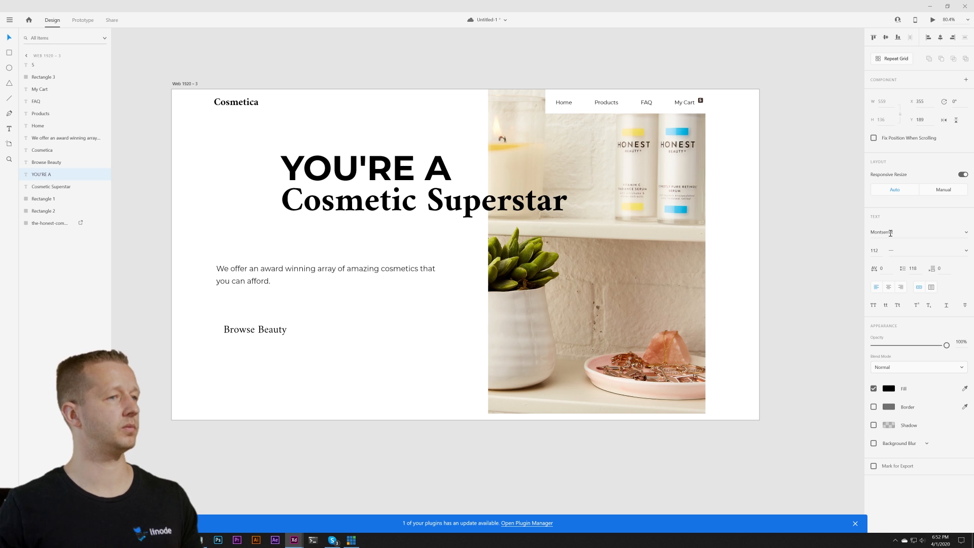
{"action": "left_click", "coordinate": [964, 256]}
{"action": "left_click", "coordinate": [913, 299]}
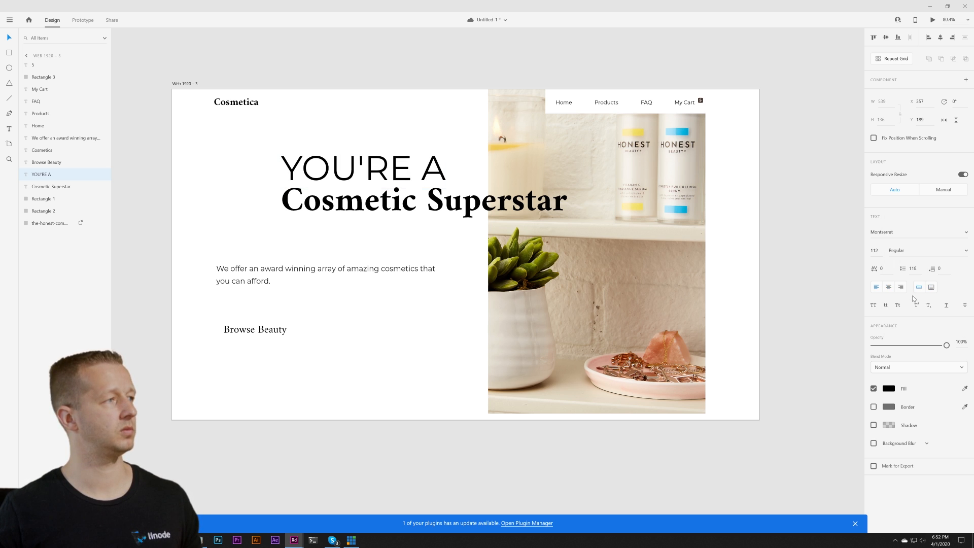
Step: Reduce "YOU'RE A" to size 26 with character spacing of about 259 and place it just above the "Cosmetic" part of the headline
{"action": "left_click_drag", "start_coordinate": [875, 251], "coordinate": [901, 384]}
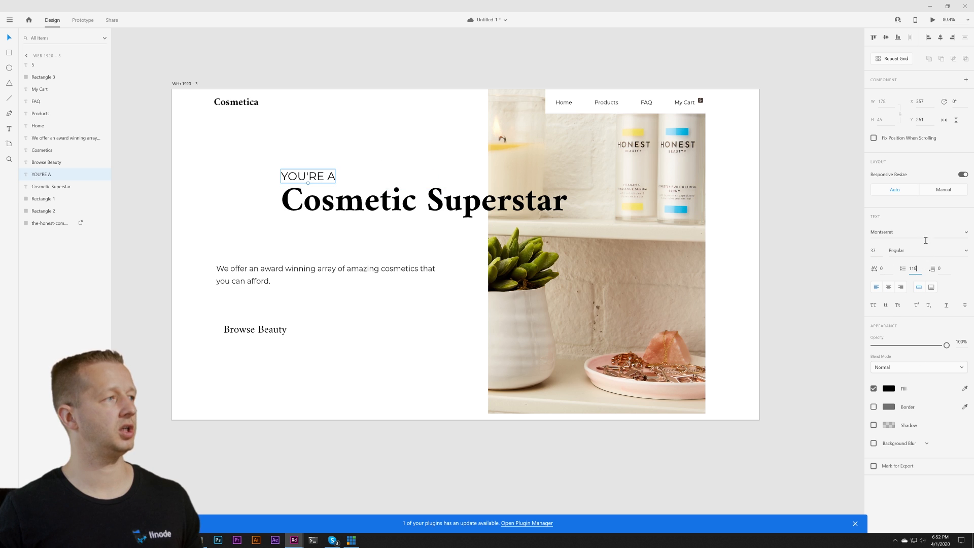
{"action": "left_click", "coordinate": [913, 269]}
{"action": "left_click_drag", "start_coordinate": [883, 268], "coordinate": [889, 189]}
{"action": "left_click_drag", "start_coordinate": [330, 177], "coordinate": [354, 181]}
{"action": "left_click_drag", "start_coordinate": [874, 250], "coordinate": [876, 279]}
{"action": "left_click_drag", "start_coordinate": [349, 181], "coordinate": [357, 182]}
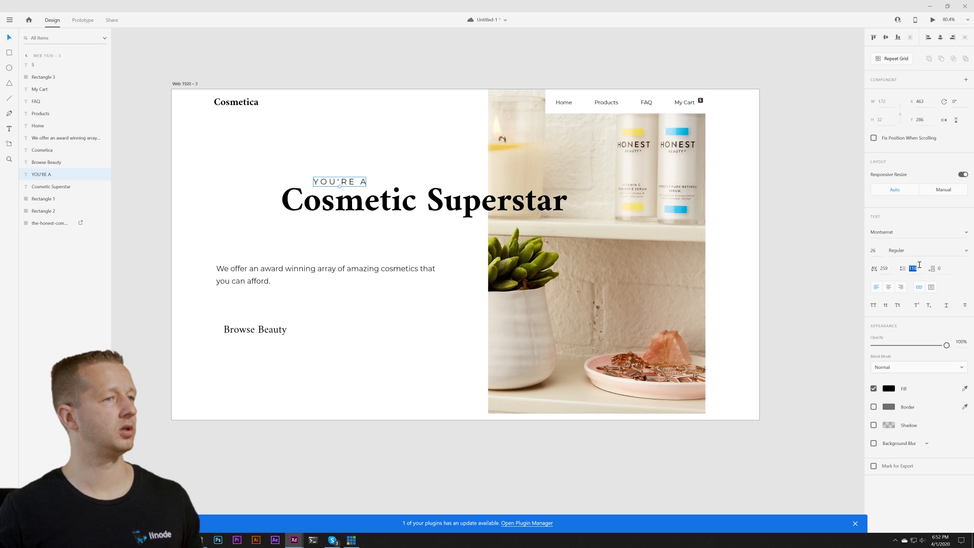
Step: Widen the "YOU'RE A" character spacing to about 414 and nudge the text slightly closer to the headline
{"action": "left_click", "coordinate": [883, 268]}
{"action": "left_click_drag", "start_coordinate": [884, 252], "coordinate": [882, 209]}
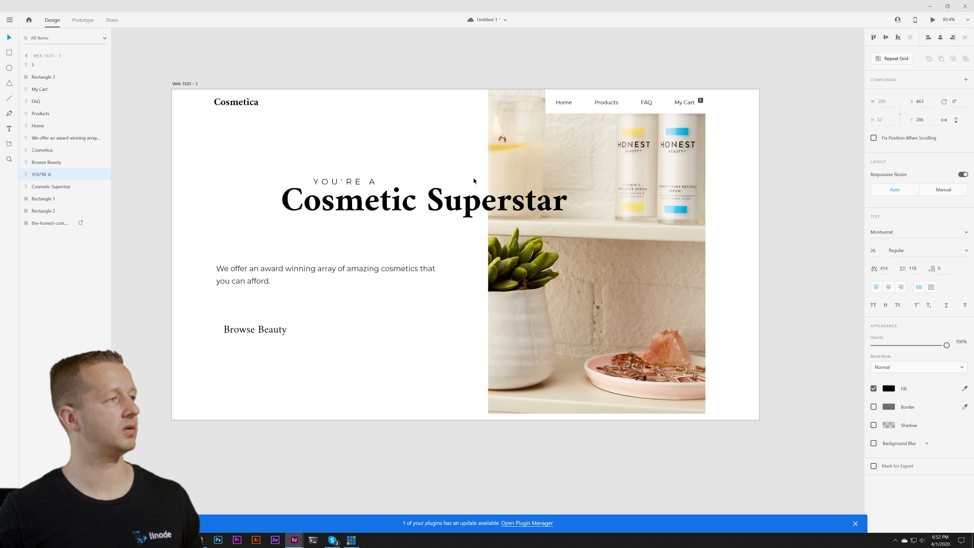
{"action": "left_click_drag", "start_coordinate": [340, 182], "coordinate": [345, 181]}
{"action": "left_click", "coordinate": [349, 126]}
{"action": "key", "text": "Escape"}
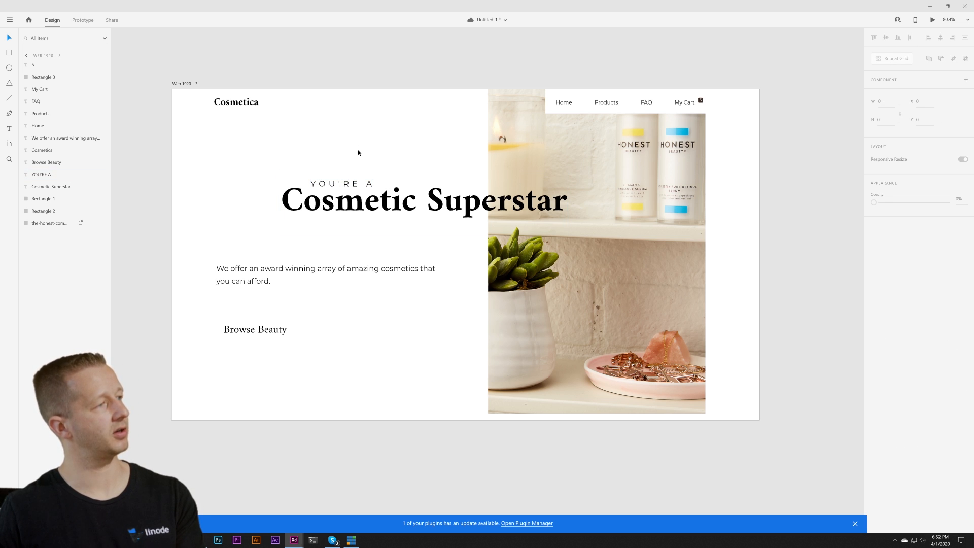
Step: Compare the earlier hero layout on Web 1920 – 2 with the new layout on Web 1920 – 3
{"action": "scroll", "coordinate": [352, 145], "scroll_direction": "down", "scroll_amount": 6}
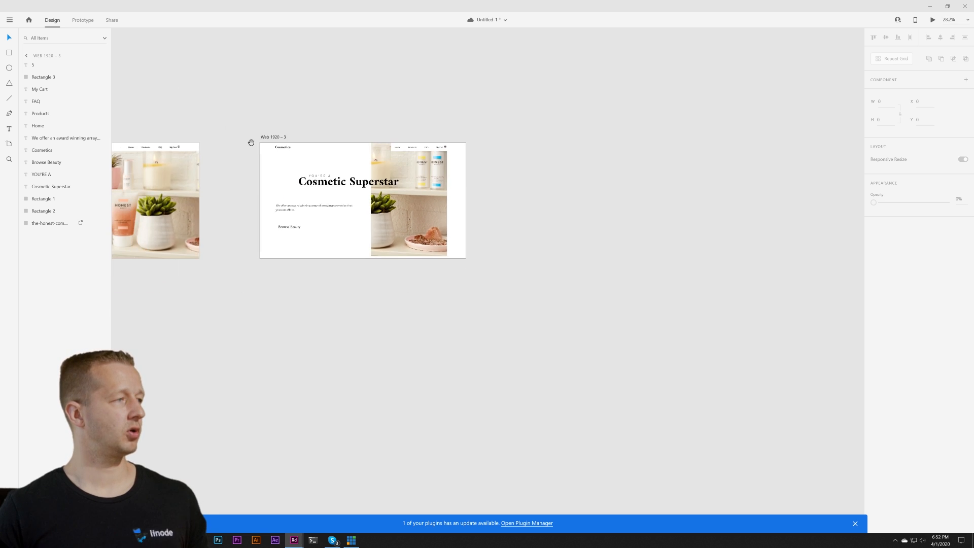
{"action": "left_click_drag", "start_coordinate": [252, 142], "coordinate": [550, 147]}
{"action": "scroll", "coordinate": [358, 193], "scroll_direction": "up", "scroll_amount": 6}
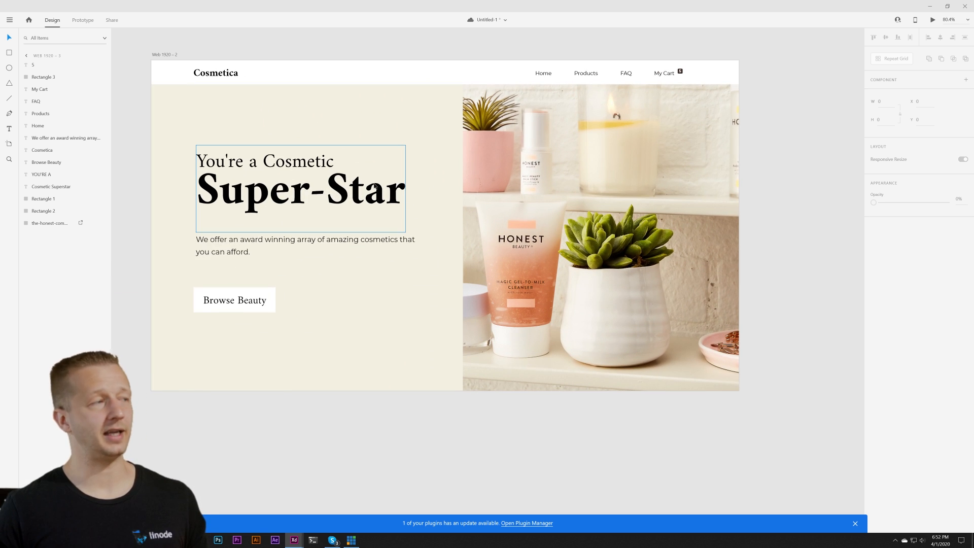
{"action": "scroll", "coordinate": [287, 192], "scroll_direction": "down", "scroll_amount": 3}
{"action": "scroll", "coordinate": [403, 211], "scroll_direction": "right", "scroll_amount": 6}
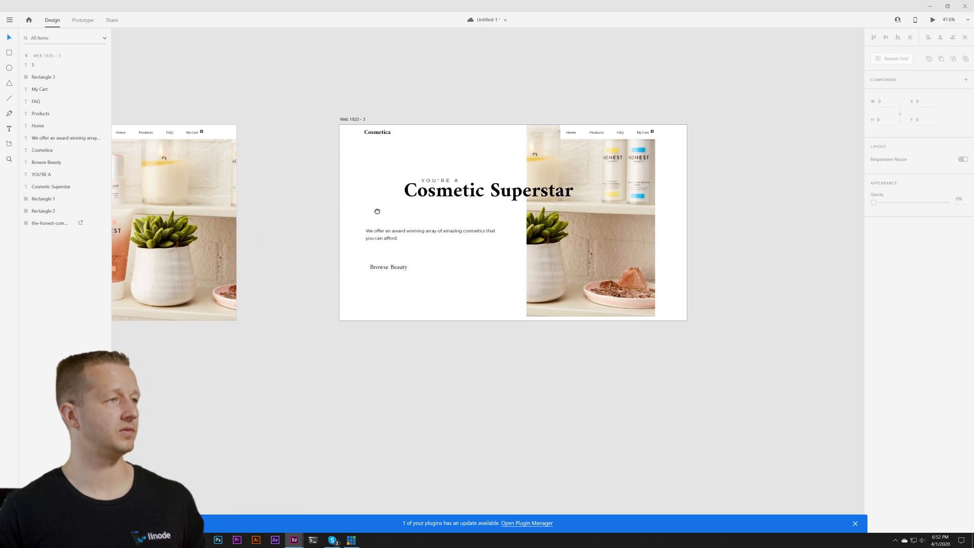
{"action": "scroll", "coordinate": [485, 207], "scroll_direction": "up", "scroll_amount": 3}
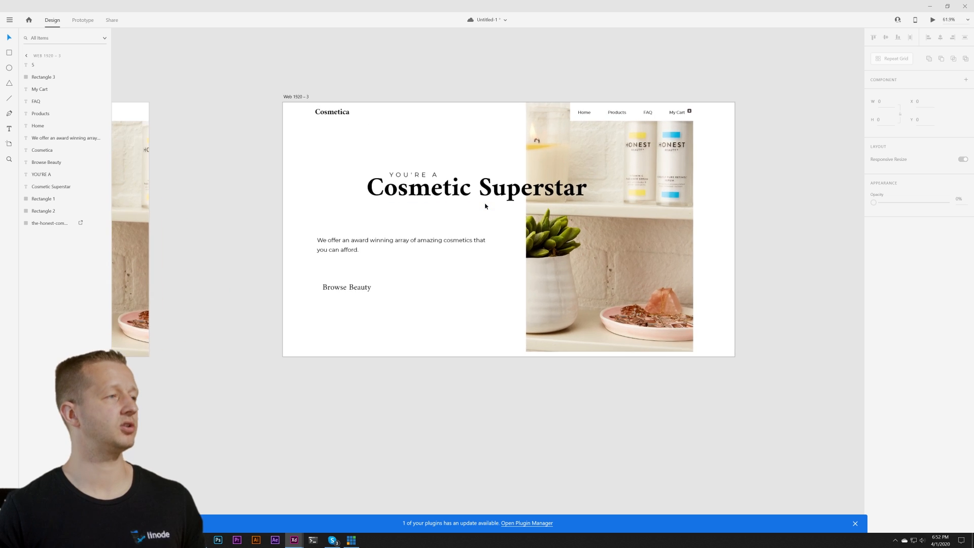
{"action": "scroll", "coordinate": [485, 205], "scroll_direction": "up", "scroll_amount": 2}
{"action": "left_click_drag", "start_coordinate": [466, 218], "coordinate": [509, 209]}
{"action": "scroll", "coordinate": [515, 211], "scroll_direction": "down", "scroll_amount": 2}
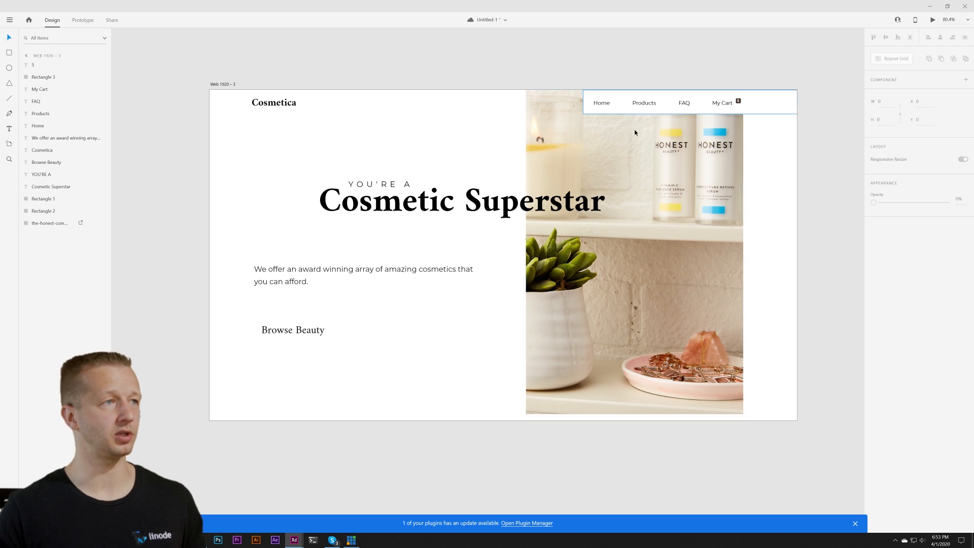
Step: Extend the photo frame's left edge to a width of about 748 and shift the image down inside it to fill the frame
{"action": "left_click", "coordinate": [528, 253]}
{"action": "left_click_drag", "start_coordinate": [524, 255], "coordinate": [513, 256]}
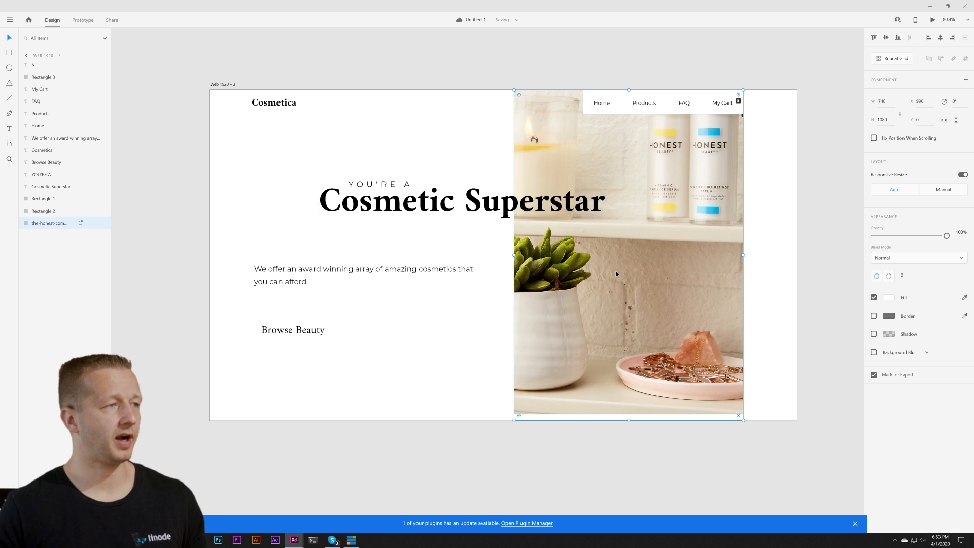
{"action": "double_click", "coordinate": [634, 271]}
{"action": "left_click_drag", "start_coordinate": [640, 270], "coordinate": [642, 275]}
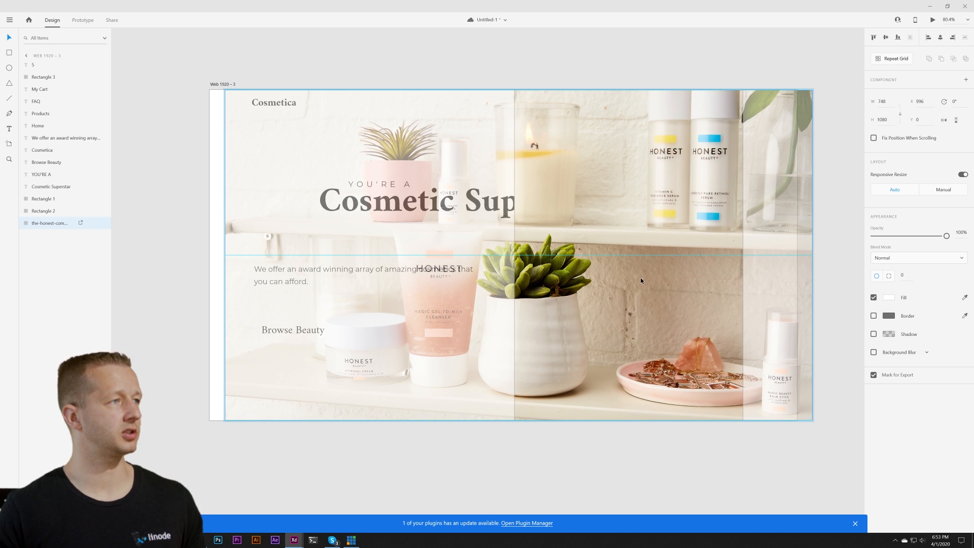
{"action": "left_click", "coordinate": [634, 458]}
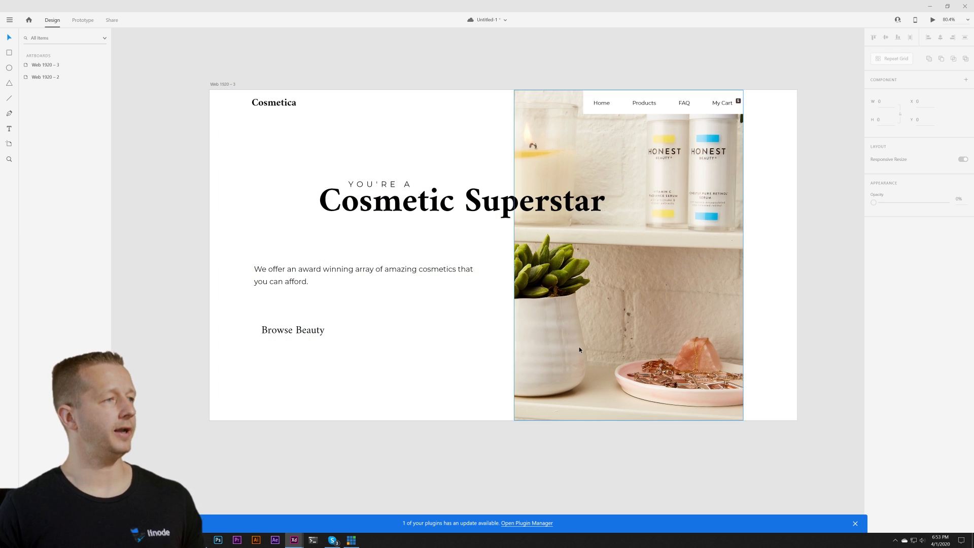
Step: Try moving the image upward inside its photo frame and undo the move
{"action": "left_click", "coordinate": [633, 180]}
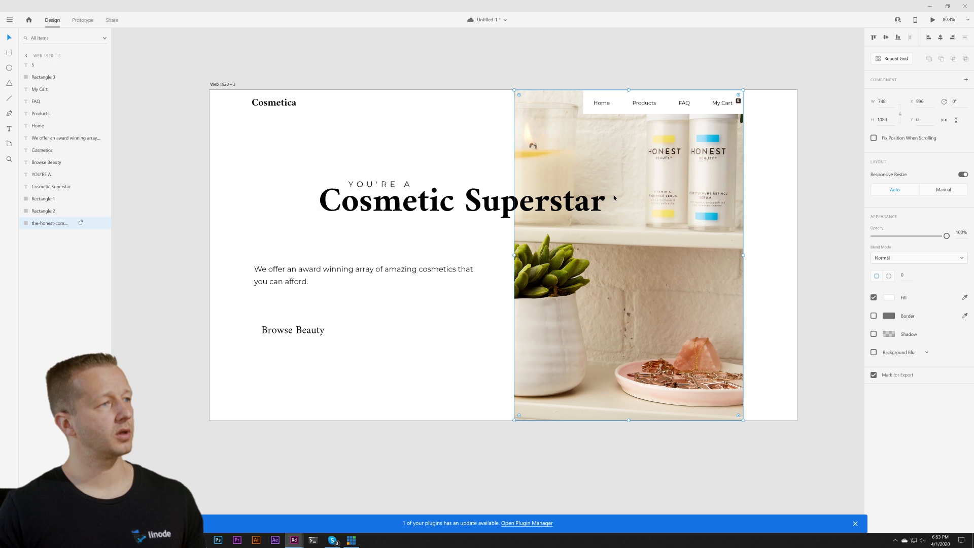
{"action": "left_click", "coordinate": [465, 59]}
{"action": "left_click", "coordinate": [559, 279]}
{"action": "double_click", "coordinate": [558, 277]}
{"action": "left_click_drag", "start_coordinate": [567, 287], "coordinate": [569, 221]}
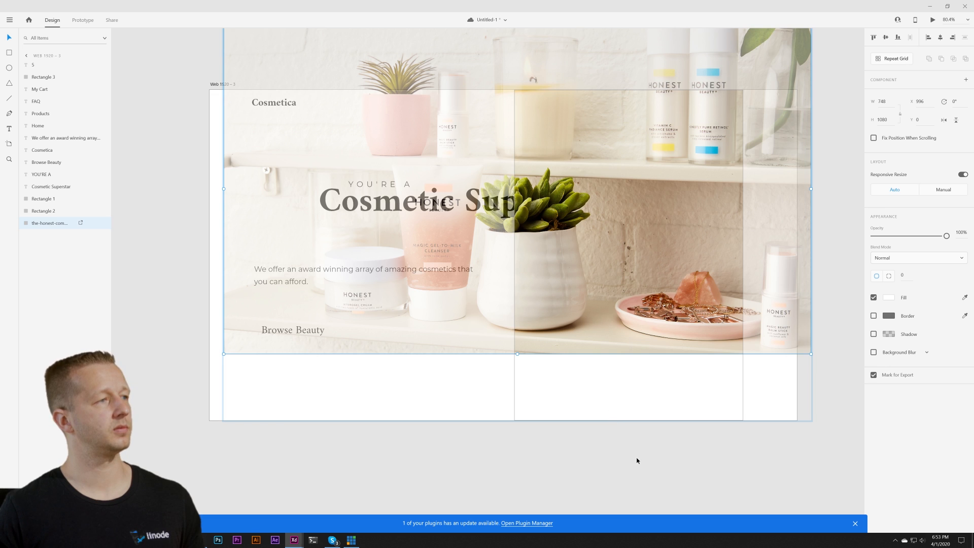
{"action": "left_click", "coordinate": [637, 460]}
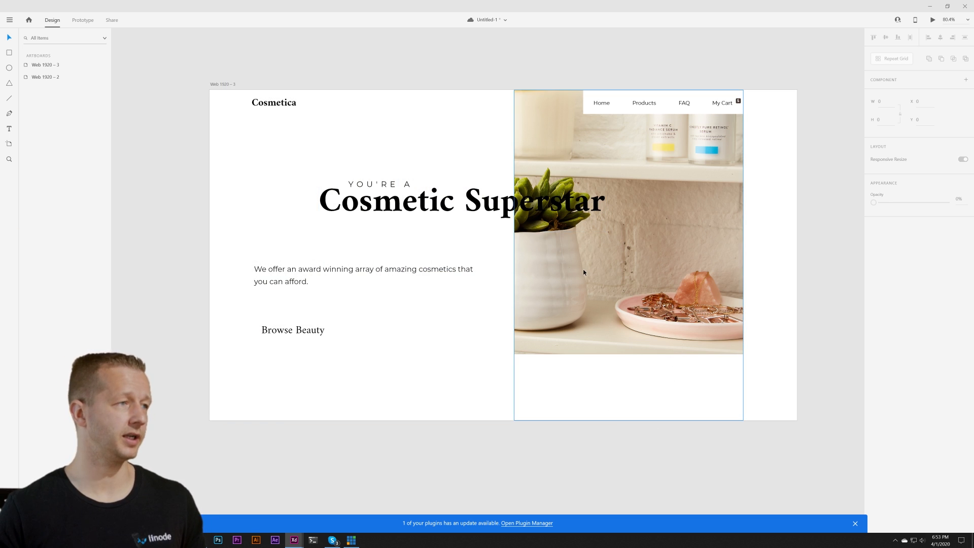
{"action": "key", "text": "ctrl+z"}
{"action": "left_click", "coordinate": [426, 69]}
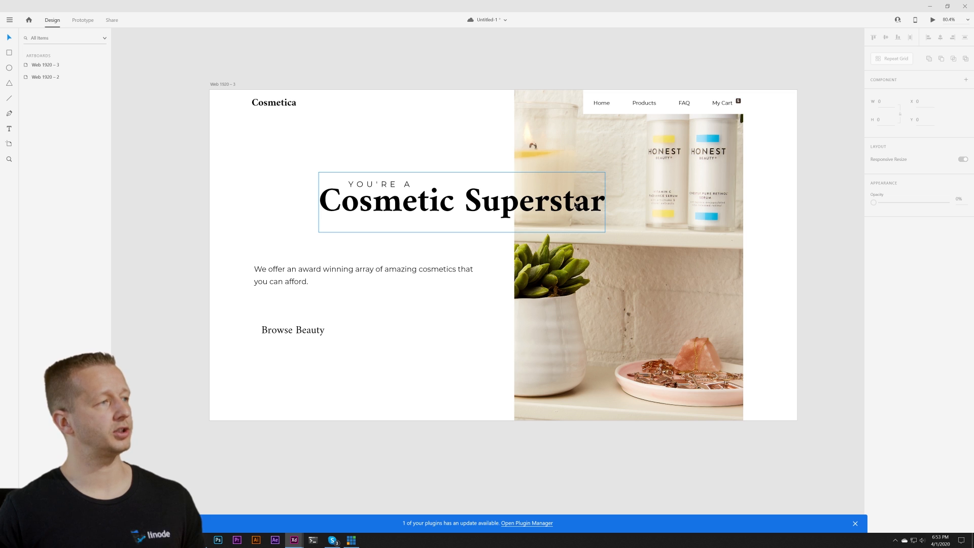
Step: Move the "We offer an award winning array" paragraph directly under the headline, to about X 366, Y 437
{"action": "left_click_drag", "start_coordinate": [408, 310], "coordinate": [420, 336]}
{"action": "left_click", "coordinate": [275, 273]}
{"action": "left_click_drag", "start_coordinate": [275, 272], "coordinate": [297, 290]}
{"action": "key", "text": "ctrl+z"}
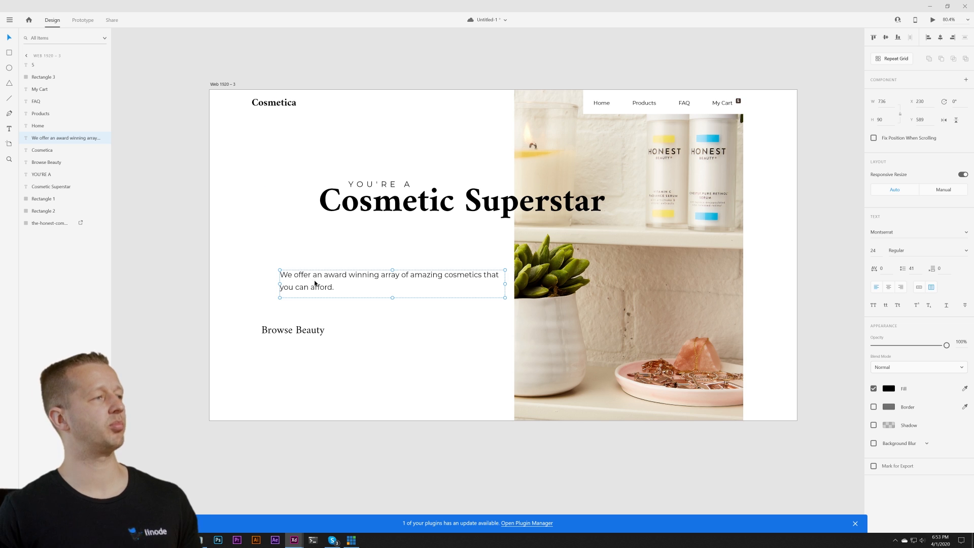
{"action": "left_click", "coordinate": [413, 325]}
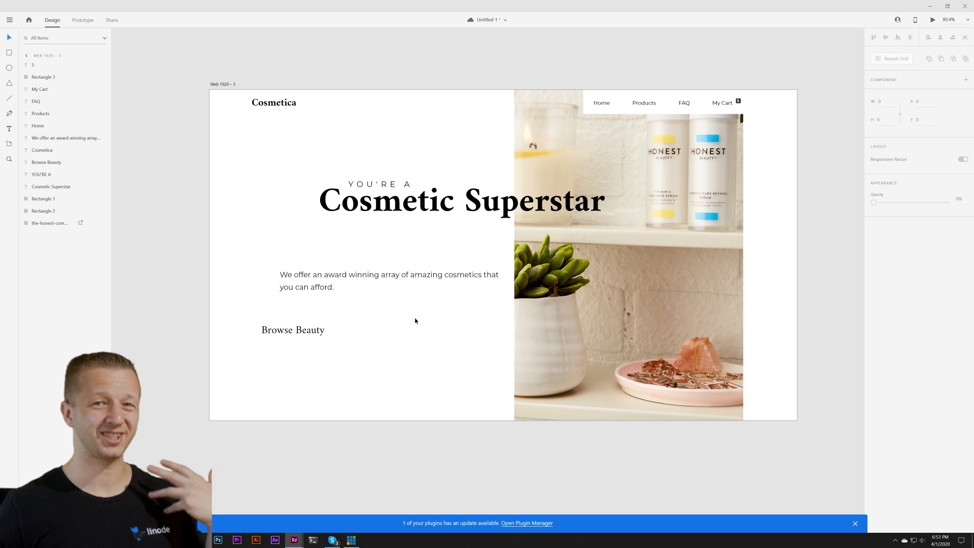
{"action": "left_click_drag", "start_coordinate": [304, 281], "coordinate": [348, 234]}
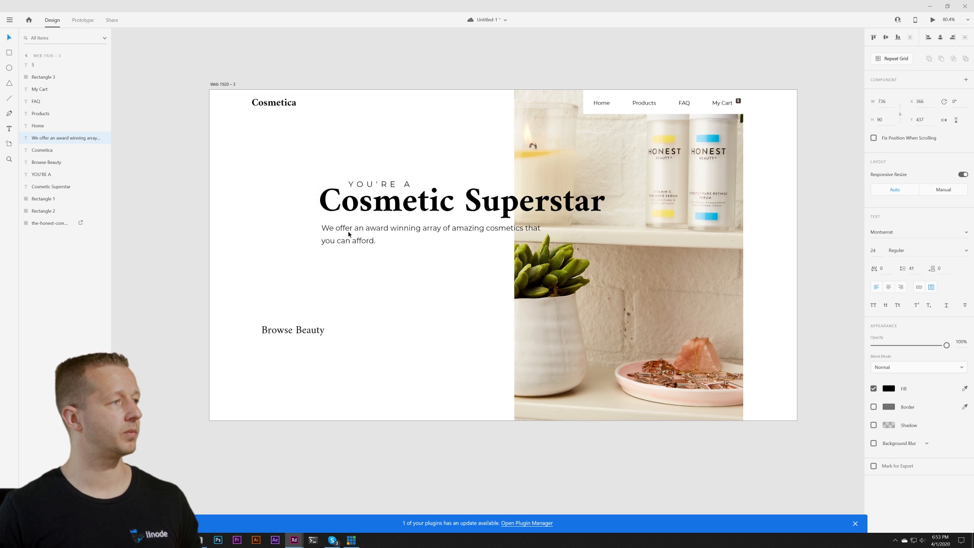
{"action": "left_click", "coordinate": [420, 328]}
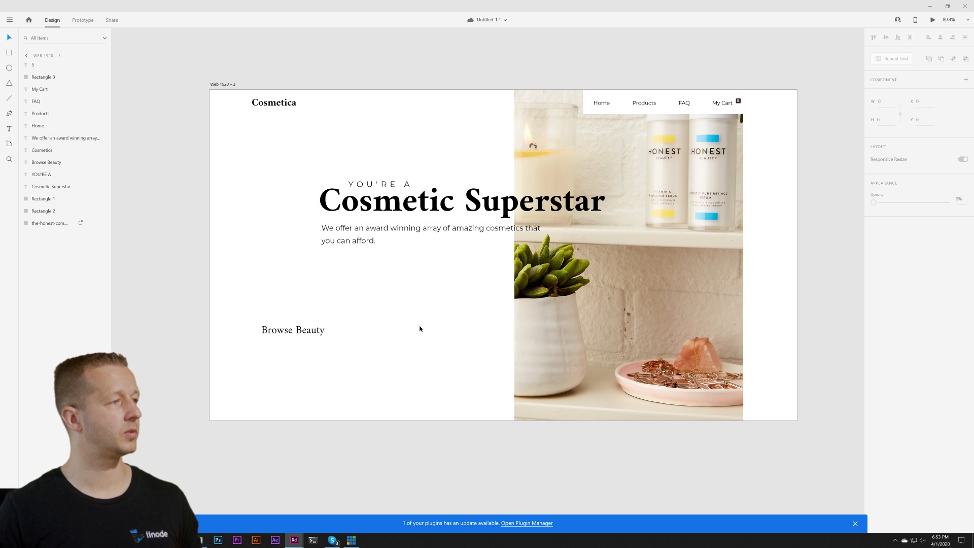
Step: Narrow the paragraph's text box so it wraps after "amazing" and clears the photo, and nudge it slightly down
{"action": "left_click", "coordinate": [472, 230]}
{"action": "left_click_drag", "start_coordinate": [547, 236], "coordinate": [490, 237]}
{"action": "left_click", "coordinate": [471, 305]}
{"action": "left_click", "coordinate": [390, 230]}
{"action": "left_click_drag", "start_coordinate": [391, 229], "coordinate": [391, 234]}
{"action": "left_click", "coordinate": [444, 300]}
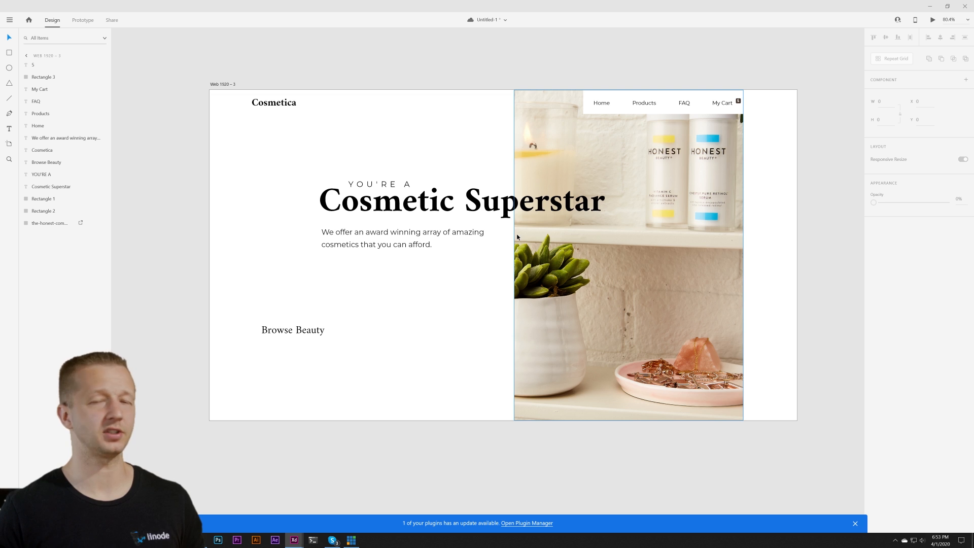
Step: Move the "Browse Beauty" label and its button rectangle up under the paragraph, aligned with the headline's left edge
{"action": "scroll", "coordinate": [494, 270], "scroll_direction": "up", "scroll_amount": 3}
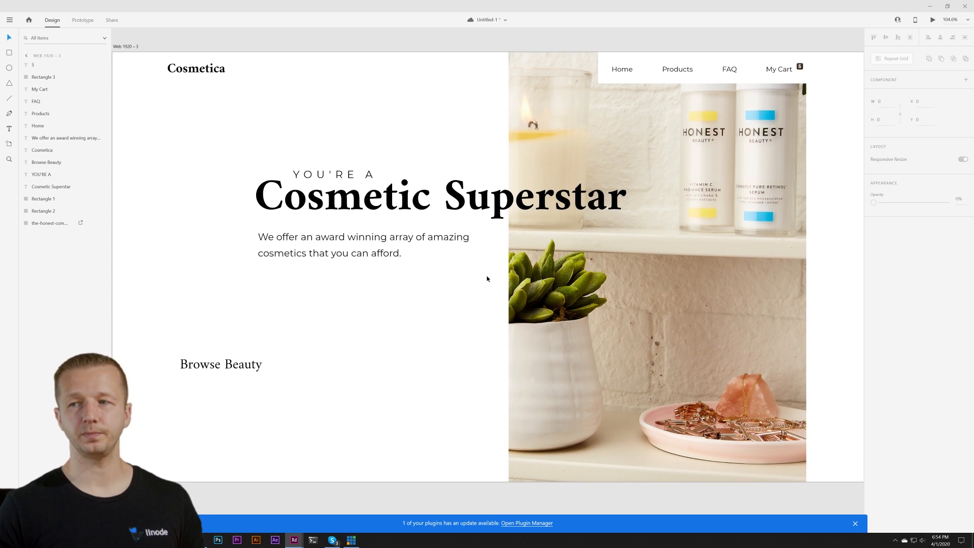
{"action": "left_click", "coordinate": [226, 366]}
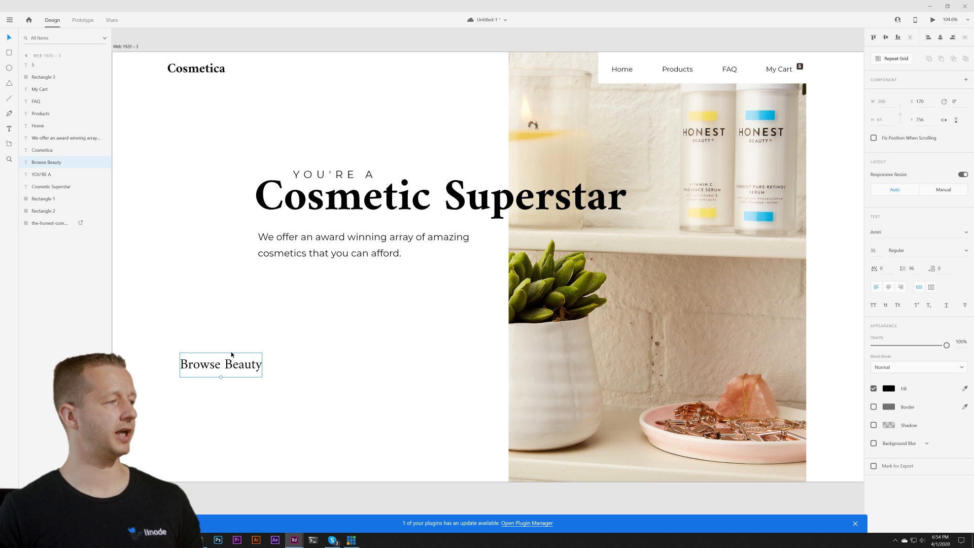
{"action": "left_click_drag", "start_coordinate": [239, 350], "coordinate": [323, 288]}
{"action": "left_click", "coordinate": [378, 332]}
Step: Add a border of size 1 to the white rectangle behind "Browse Beauty"
{"action": "left_click", "coordinate": [358, 298]}
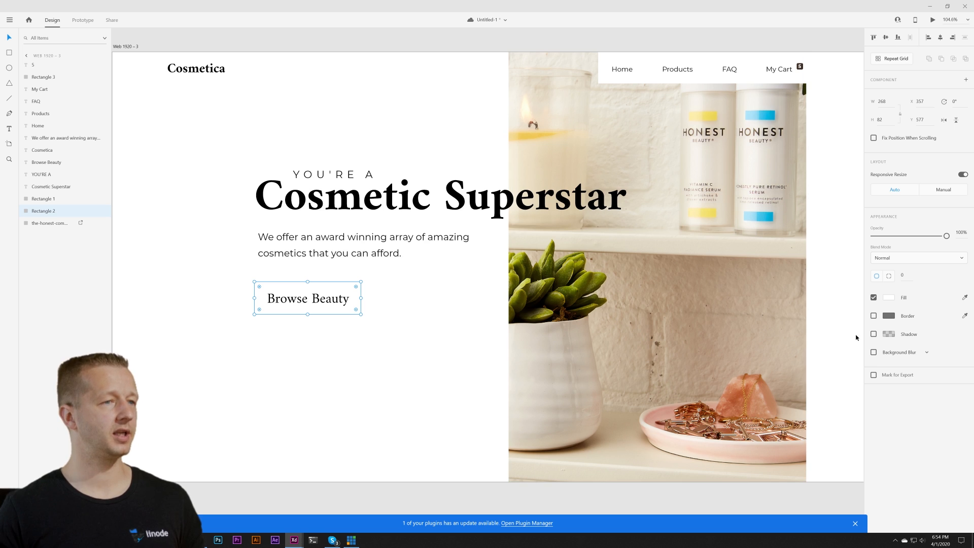
{"action": "left_click", "coordinate": [873, 315]}
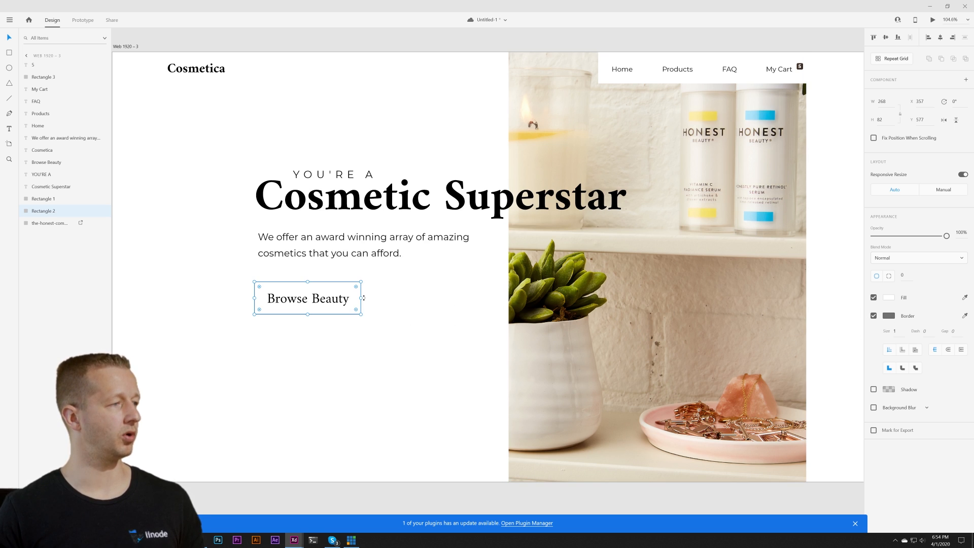
{"action": "left_click", "coordinate": [420, 343]}
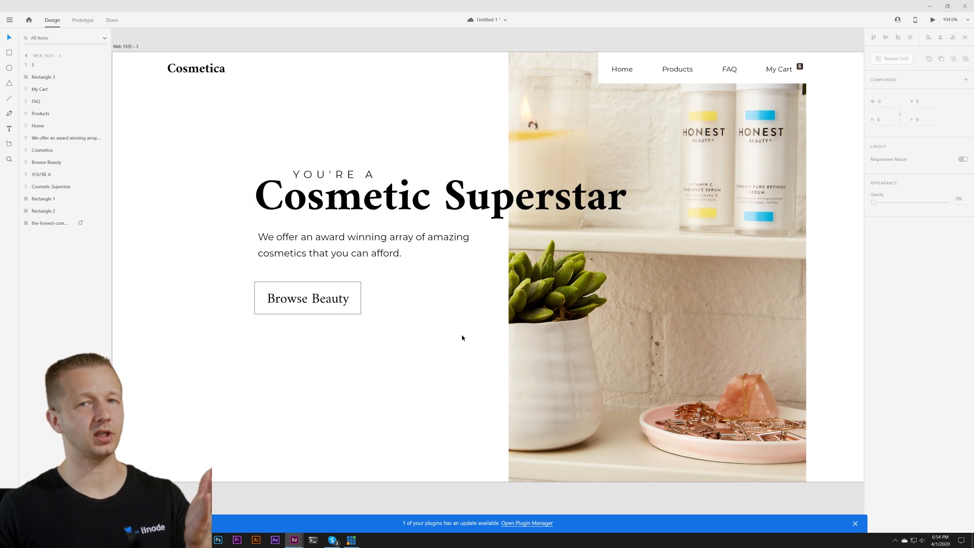
Step: Narrow the button rectangle from its right side to about 187 wide so the "Browse Beauty" label extends past it
{"action": "left_click", "coordinate": [361, 314]}
{"action": "left_click_drag", "start_coordinate": [361, 298], "coordinate": [328, 299]}
{"action": "left_click", "coordinate": [351, 360]}
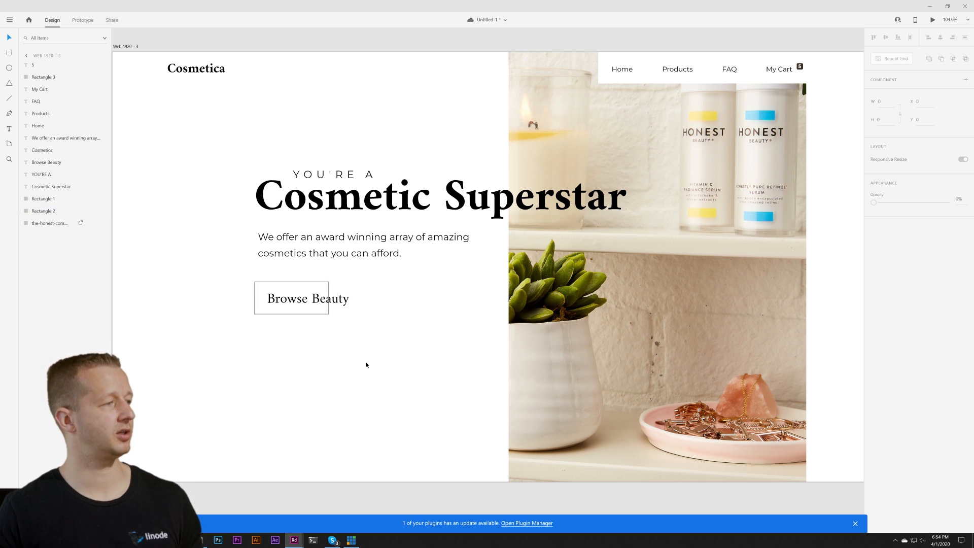
Step: Lighten the button rectangle's border color to the grey #AEAEAE
{"action": "left_click", "coordinate": [327, 313]}
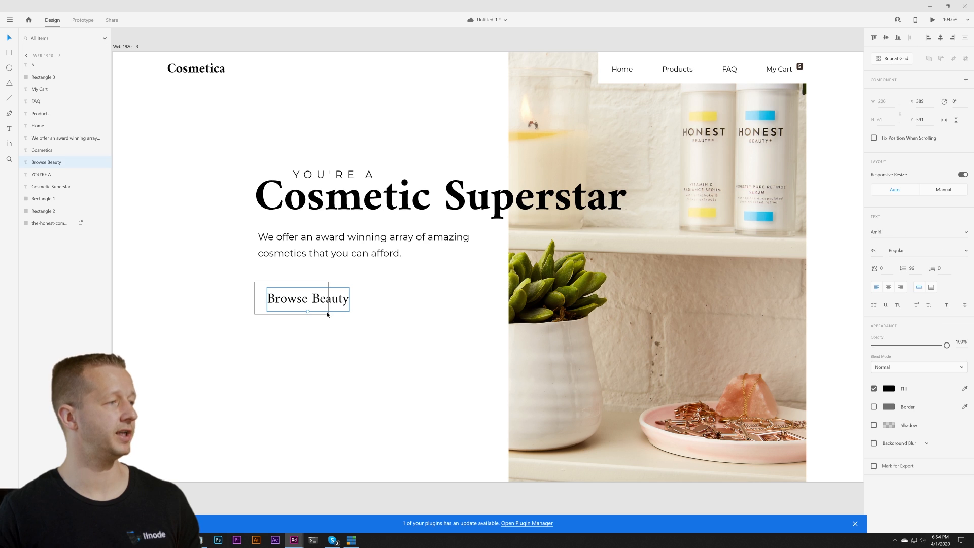
{"action": "left_click", "coordinate": [326, 313]}
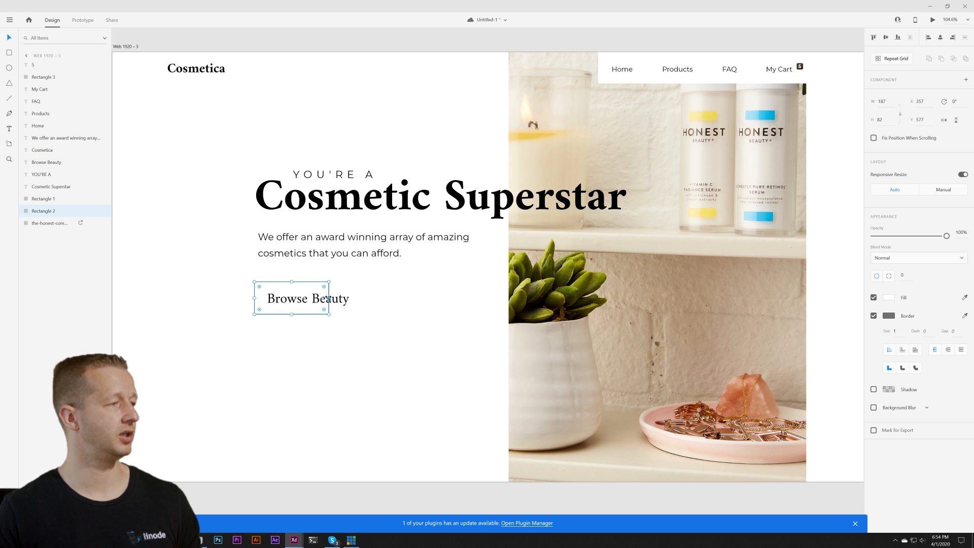
{"action": "left_click", "coordinate": [888, 316]}
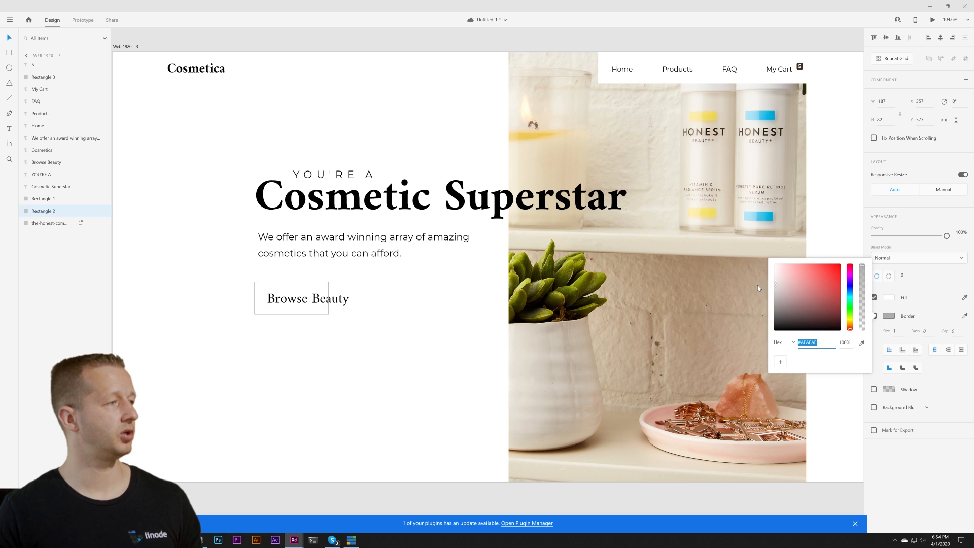
{"action": "left_click_drag", "start_coordinate": [756, 285], "coordinate": [758, 287]}
{"action": "left_click", "coordinate": [422, 339]}
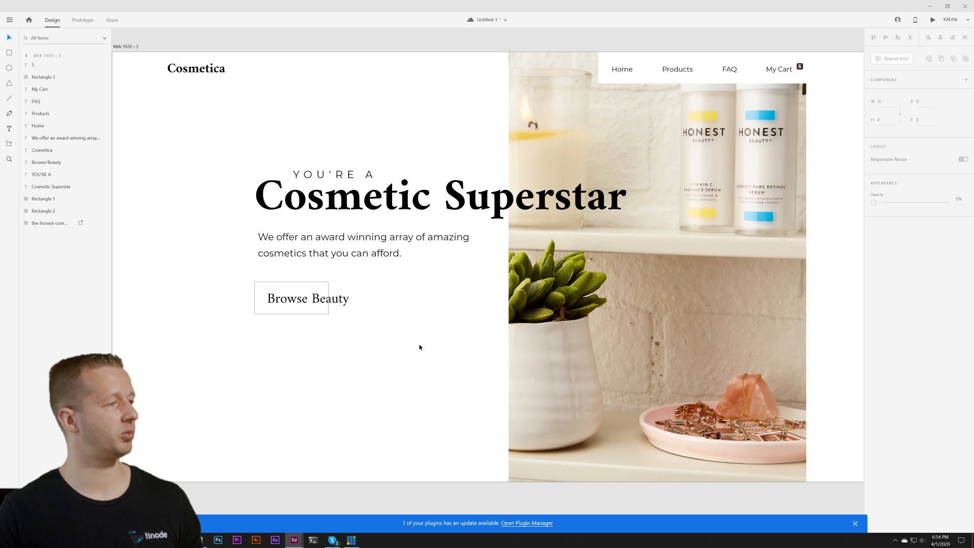
Step: Nudge the "Browse Beauty" label slightly left, to about X 383, Y 590
{"action": "left_click", "coordinate": [299, 305]}
{"action": "left_click_drag", "start_coordinate": [299, 304], "coordinate": [297, 304]}
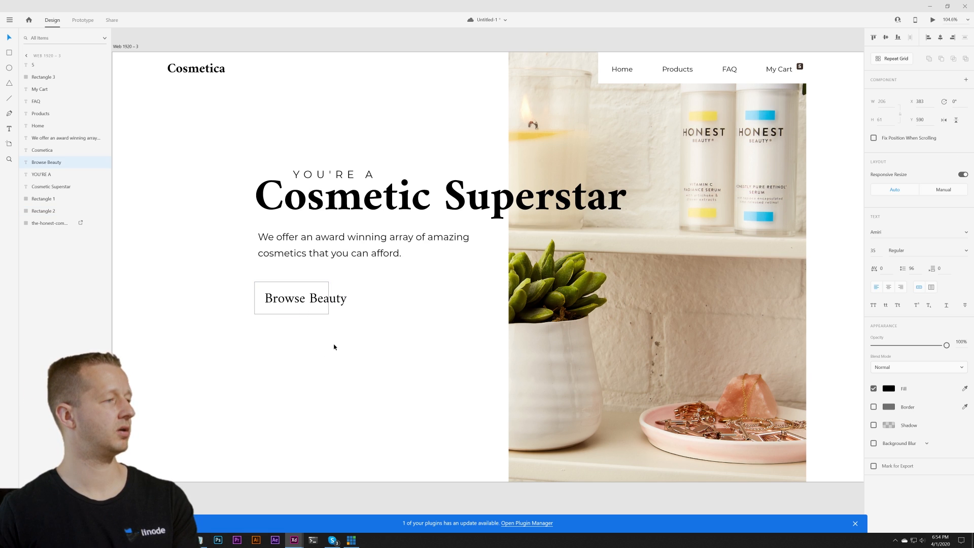
{"action": "left_click", "coordinate": [368, 355]}
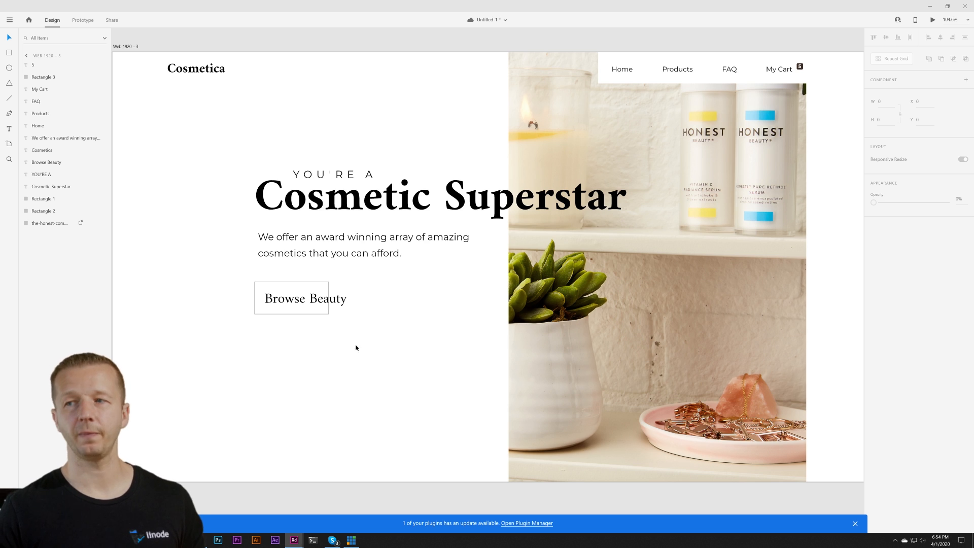
Step: Change the "Browse Beauty" label's font to Montserrat and set its size to 27
{"action": "left_click", "coordinate": [316, 303]}
{"action": "left_click", "coordinate": [913, 235]}
{"action": "type", "text": "Montserrat"}
{"action": "key", "text": "Return"}
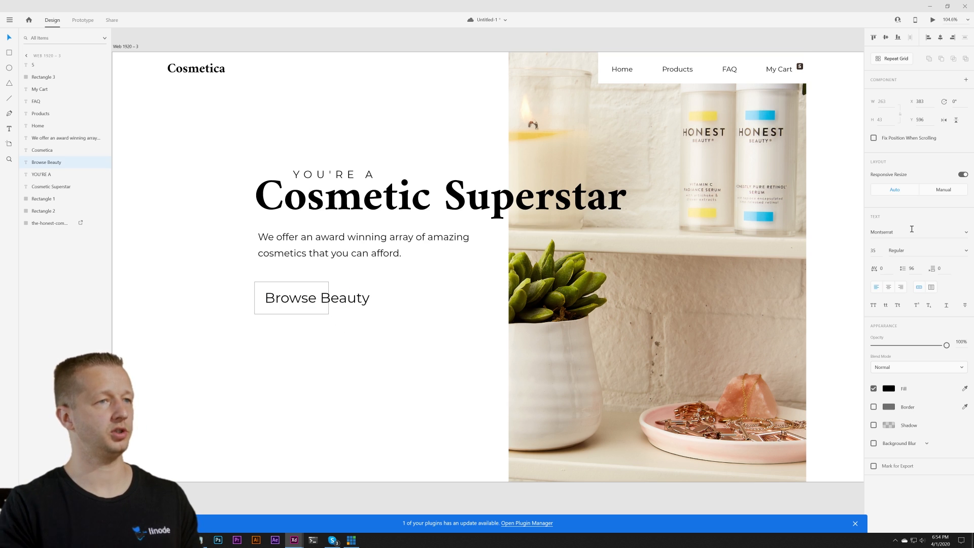
{"action": "left_click", "coordinate": [458, 401]}
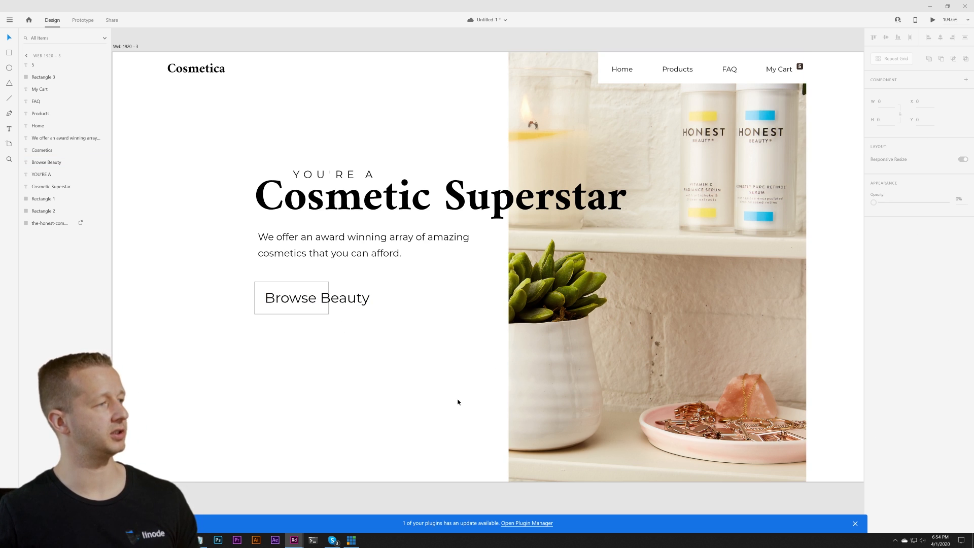
{"action": "left_click", "coordinate": [342, 311]}
{"action": "left_click", "coordinate": [873, 250]}
{"action": "type", "text": "27"}
{"action": "key", "text": "Return"}
Step: Trim the button rectangle around "Browse Beauty" so it fits more tightly and its left edge lines up with the paragraph above
{"action": "left_click", "coordinate": [317, 285]}
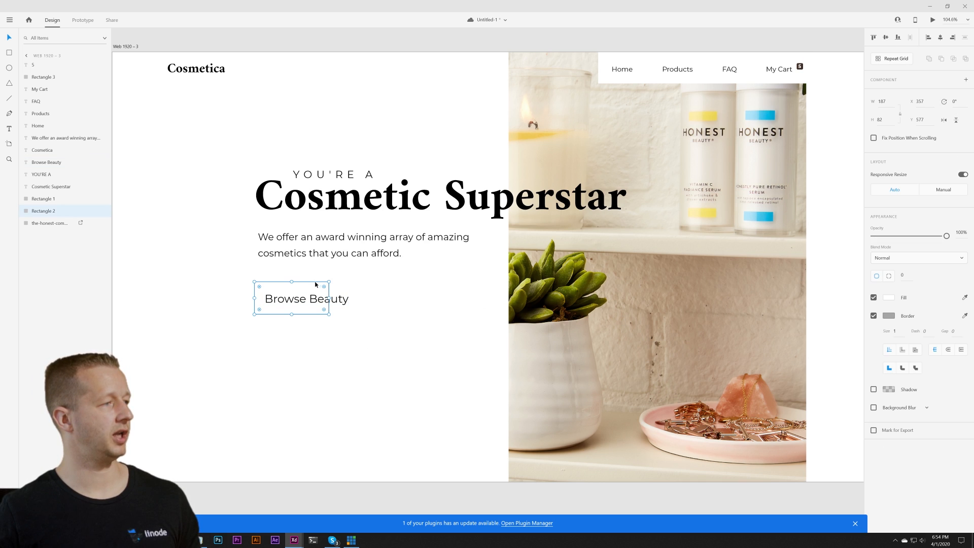
{"action": "left_click_drag", "start_coordinate": [292, 281], "coordinate": [258, 298]}
{"action": "left_click", "coordinate": [303, 336]}
{"action": "left_click_drag", "start_coordinate": [319, 309], "coordinate": [324, 323]}
{"action": "left_click", "coordinate": [383, 344]}
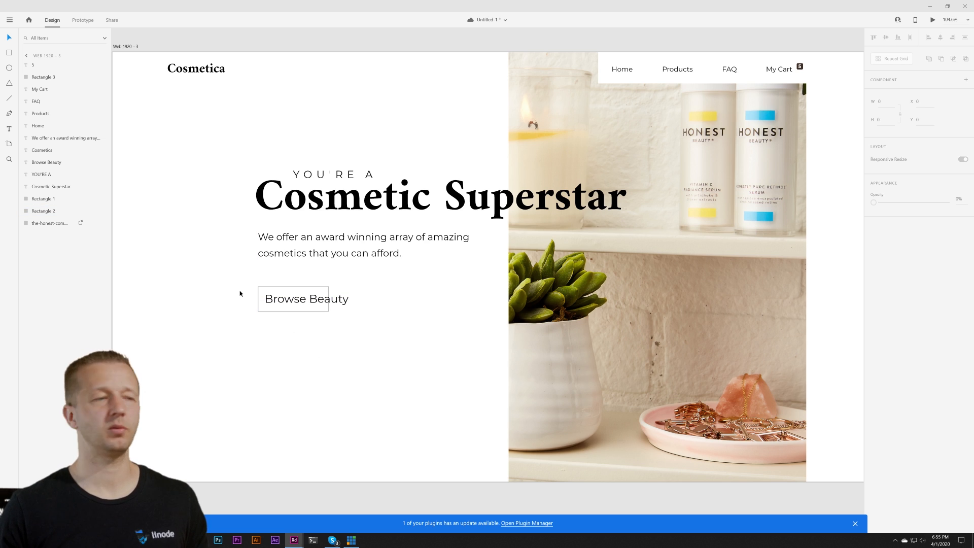
Step: Draw a borderless rectangle about 1148 by 310 below the button, starting at the artboard's left edge at about Y 711
{"action": "key", "text": "ctrl+0"}
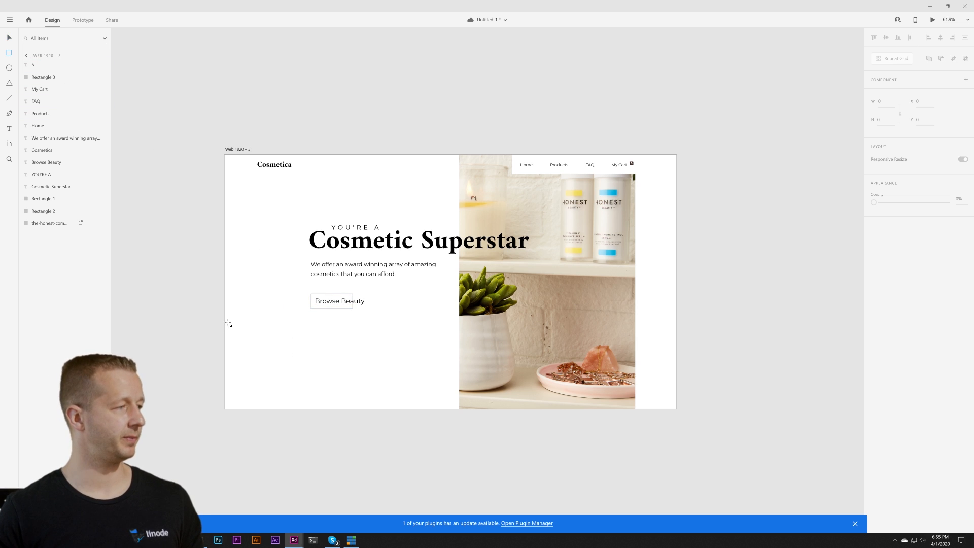
{"action": "mouse_move", "coordinate": [224, 322]}
{"action": "left_mouse_down"}
{"action": "mouse_move", "coordinate": [530, 371]}
{"action": "mouse_move", "coordinate": [509, 403]}
{"action": "mouse_move", "coordinate": [494, 395]}
{"action": "left_mouse_up"}
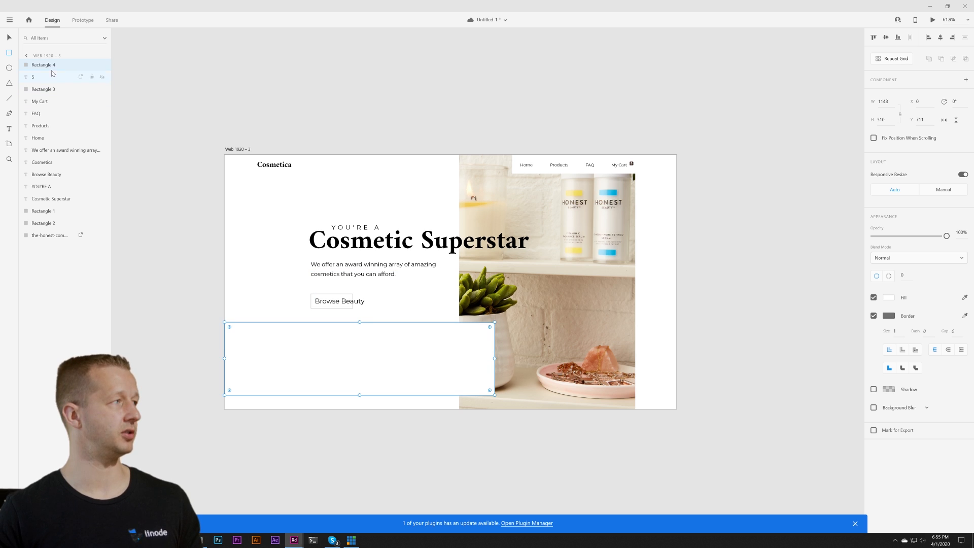
{"action": "left_click", "coordinate": [9, 37]}
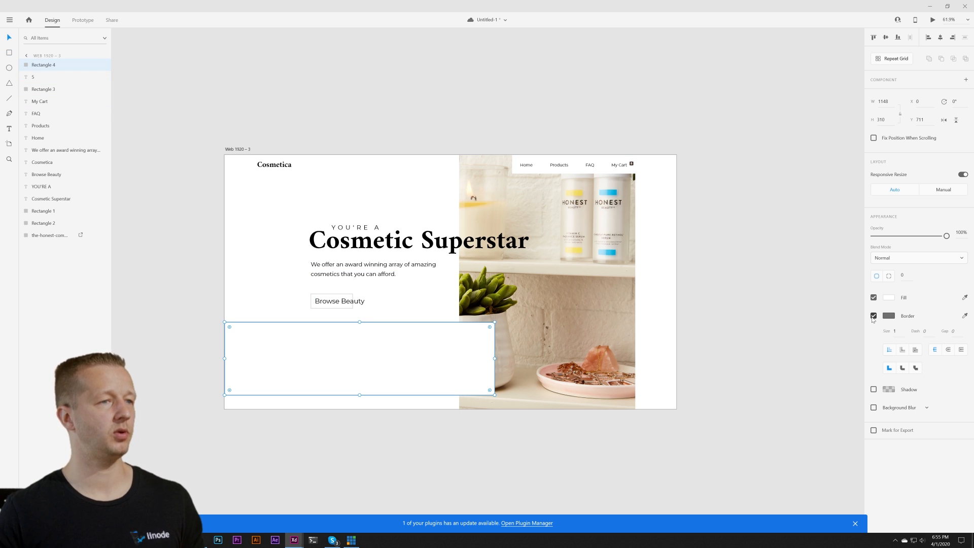
{"action": "left_click", "coordinate": [873, 316]}
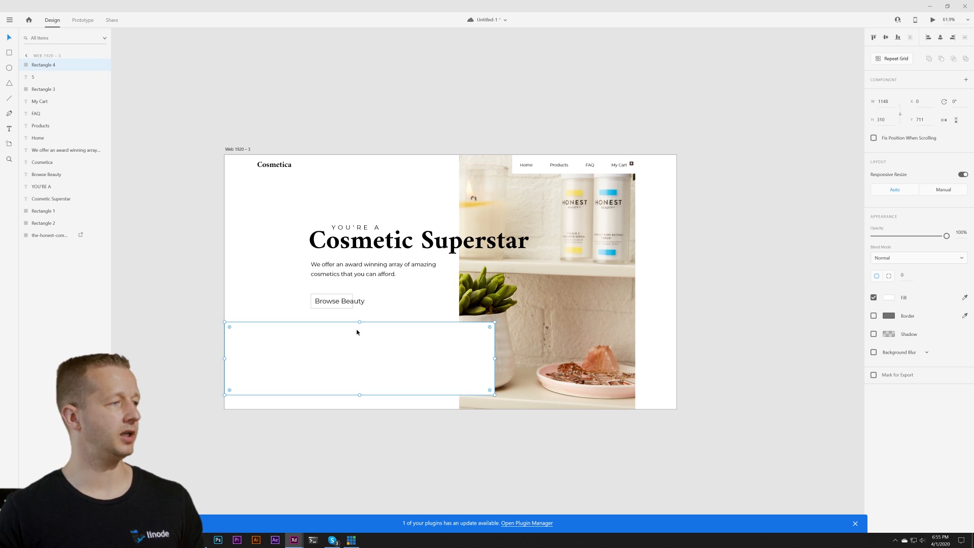
Step: Reduce the new rectangle's height to about 277 by lowering its top edge, and fill it with dark grey
{"action": "left_click_drag", "start_coordinate": [359, 323], "coordinate": [360, 329]}
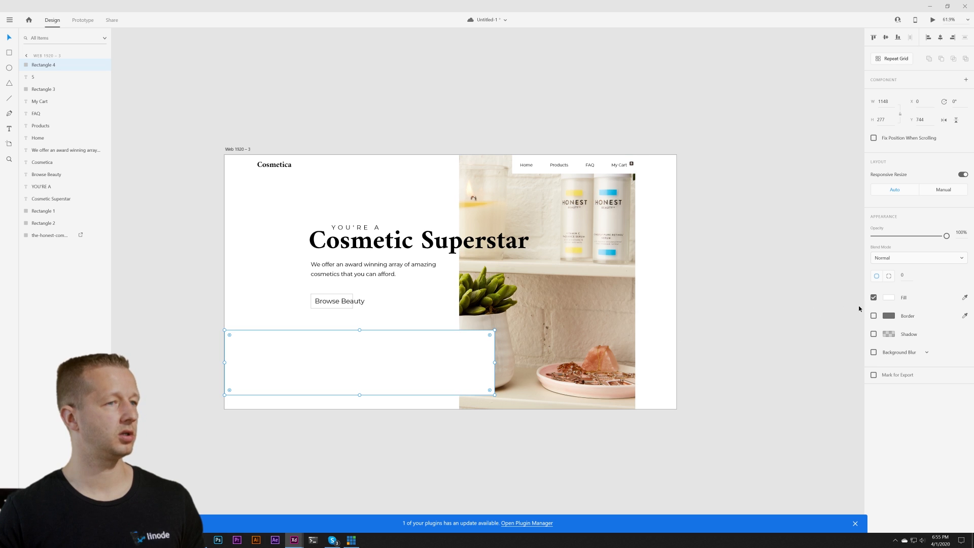
{"action": "left_click", "coordinate": [891, 300]}
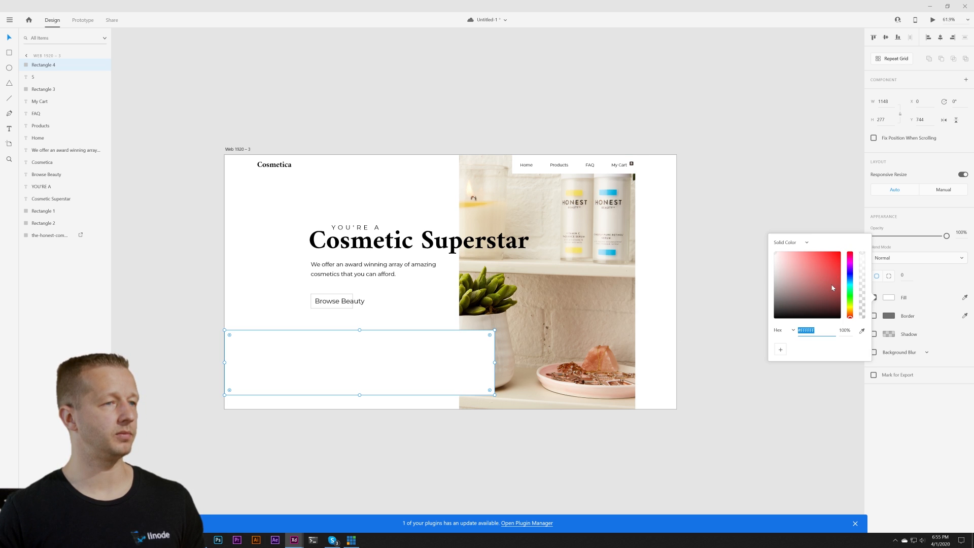
{"action": "left_click", "coordinate": [795, 301]}
{"action": "left_click", "coordinate": [563, 465]}
{"action": "left_click", "coordinate": [380, 371]}
{"action": "left_click", "coordinate": [476, 442]}
{"action": "left_click", "coordinate": [466, 362]}
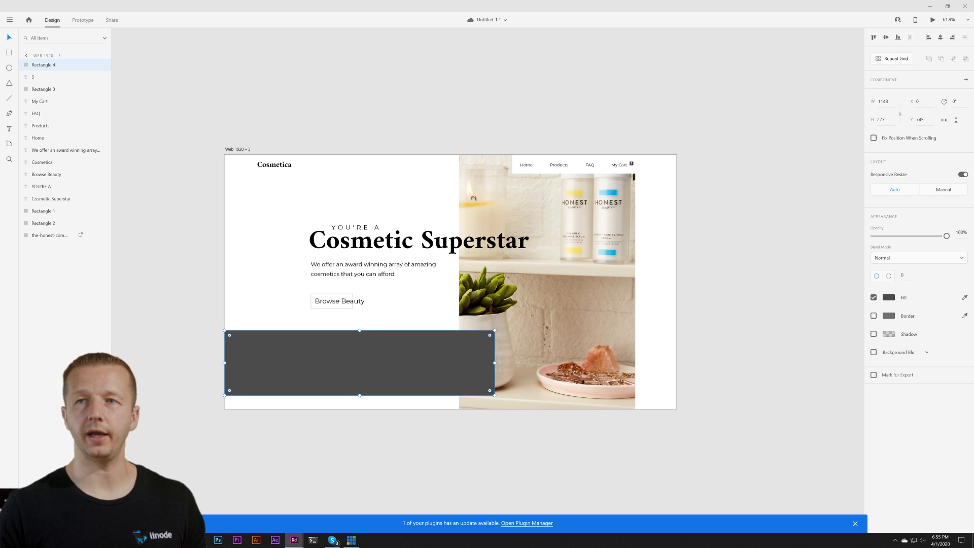
Step: Try filling the dark grey rectangle with the Instagram icon image
{"action": "left_click_drag", "start_coordinate": [205, 324], "coordinate": [281, 374]}
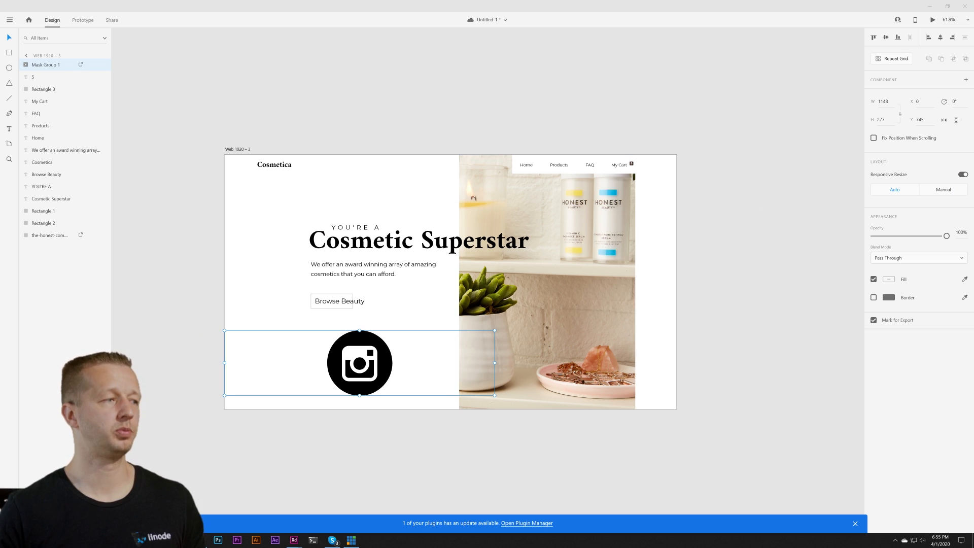
{"action": "left_click_drag", "start_coordinate": [269, 345], "coordinate": [348, 361]}
{"action": "key", "text": "ctrl+z"}
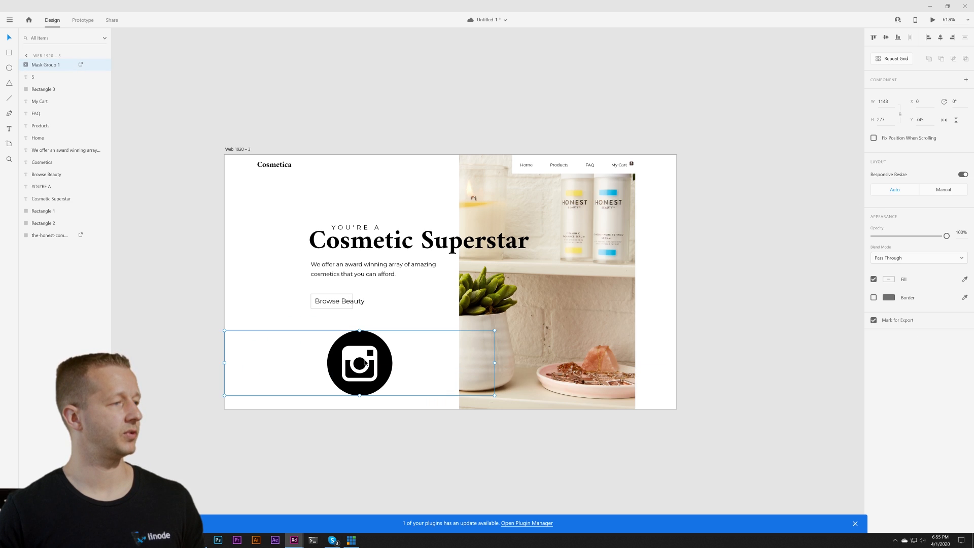
{"action": "key", "text": "ctrl+z"}
Step: Fill the dark grey rectangle with the makeup brushes photo
{"action": "mouse_move", "coordinate": [203, 350]}
{"action": "left_mouse_down"}
{"action": "mouse_move", "coordinate": [369, 346]}
{"action": "mouse_move", "coordinate": [358, 384]}
{"action": "left_mouse_up"}
{"action": "left_click", "coordinate": [387, 448]}
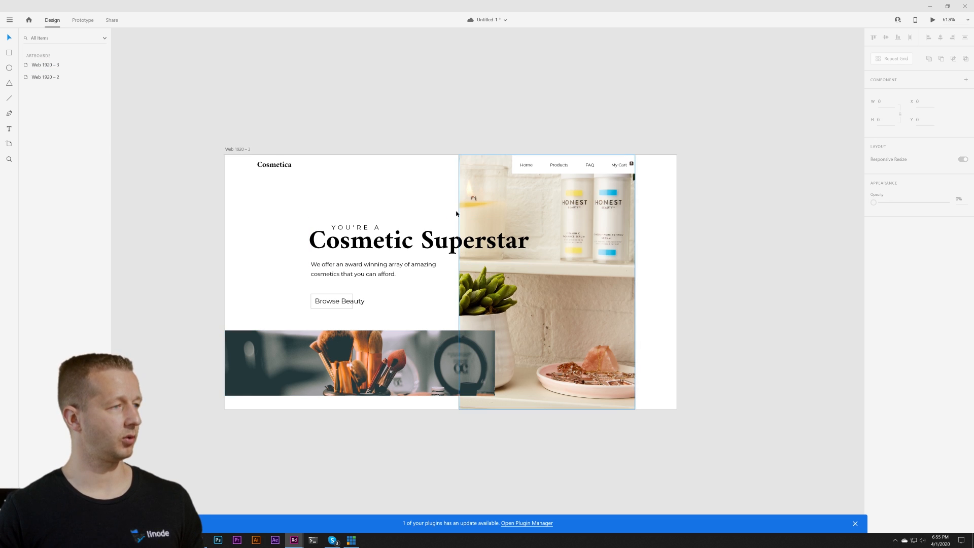
{"action": "left_click", "coordinate": [471, 357]}
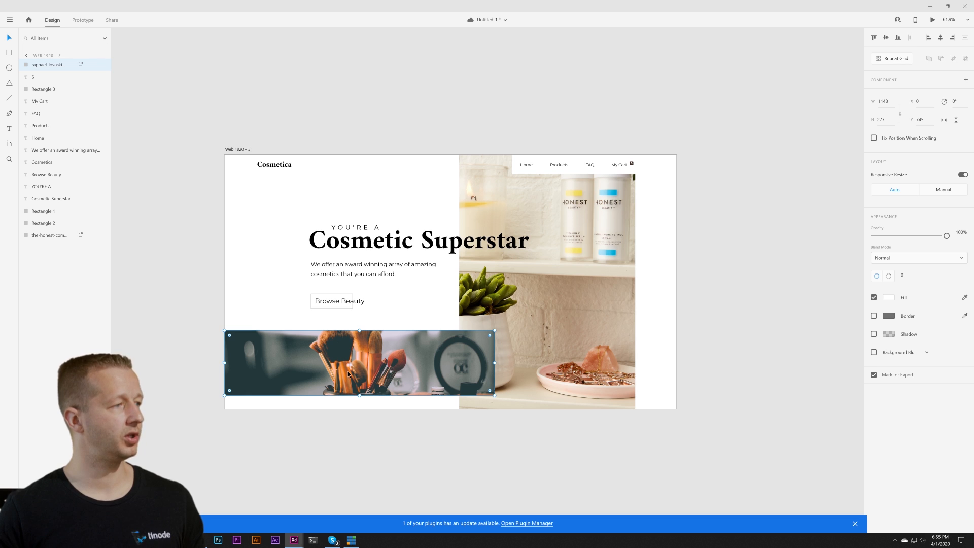
{"action": "left_click_drag", "start_coordinate": [381, 450], "coordinate": [403, 464]}
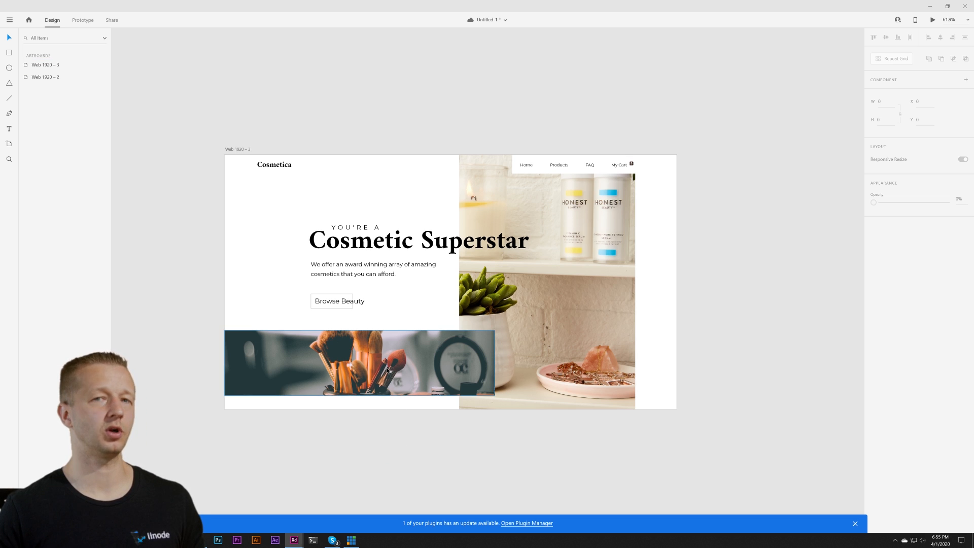
Step: Move the makeup brushes banner against the artboard's right edge at about X 772, Y 727, and make it about 284 high
{"action": "mouse_move", "coordinate": [367, 364]}
{"action": "left_mouse_down"}
{"action": "mouse_move", "coordinate": [553, 352]}
{"action": "mouse_move", "coordinate": [541, 326]}
{"action": "left_mouse_up"}
{"action": "left_click_drag", "start_coordinate": [541, 396], "coordinate": [541, 392]}
{"action": "left_click", "coordinate": [525, 449]}
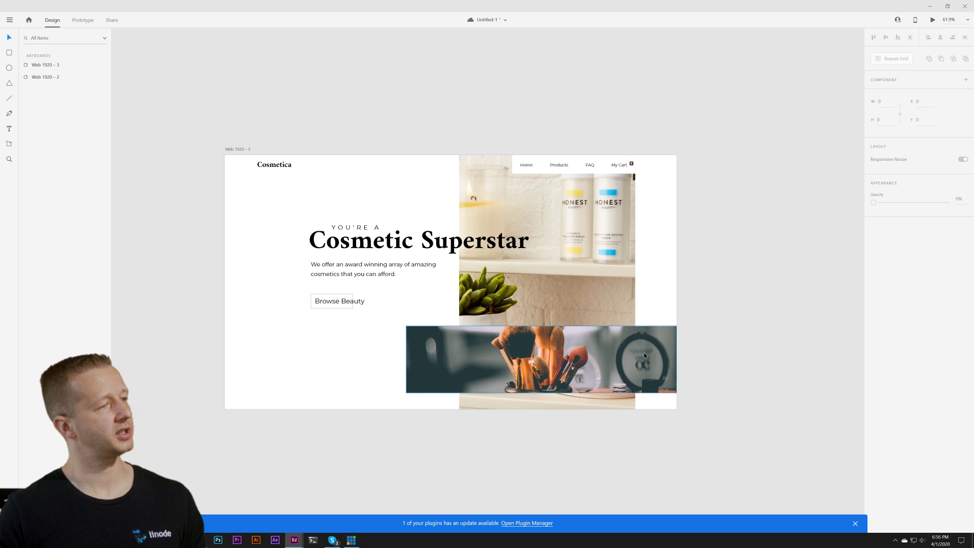
{"action": "left_click", "coordinate": [596, 357]}
{"action": "left_click", "coordinate": [570, 261]}
{"action": "left_click", "coordinate": [581, 361]}
{"action": "left_click", "coordinate": [383, 347]}
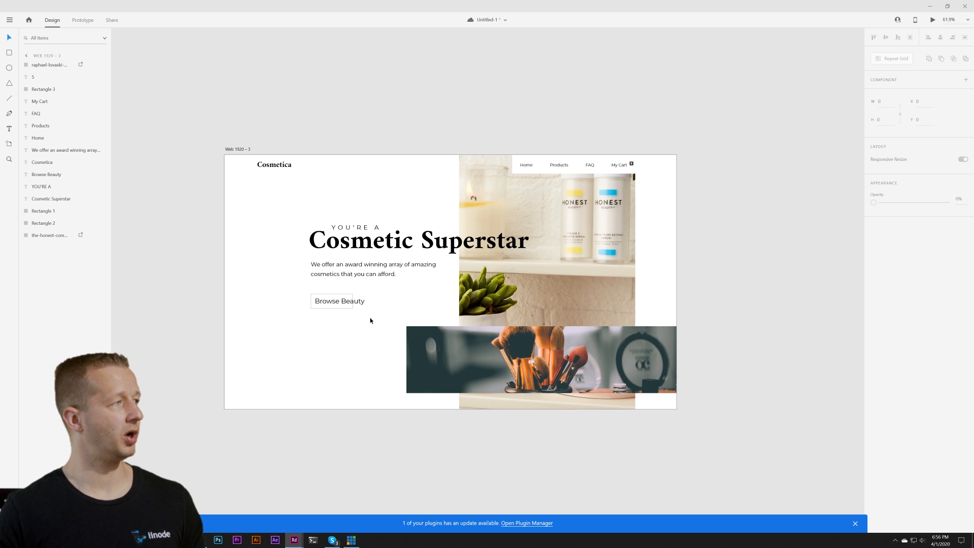
Step: Place horizontal guides along the brushes banner's top and bottom edges and a vertical guide at the headline's left edge
{"action": "left_click_drag", "start_coordinate": [374, 161], "coordinate": [378, 328]}
{"action": "left_click", "coordinate": [365, 167]}
{"action": "left_click_drag", "start_coordinate": [366, 154], "coordinate": [375, 392]}
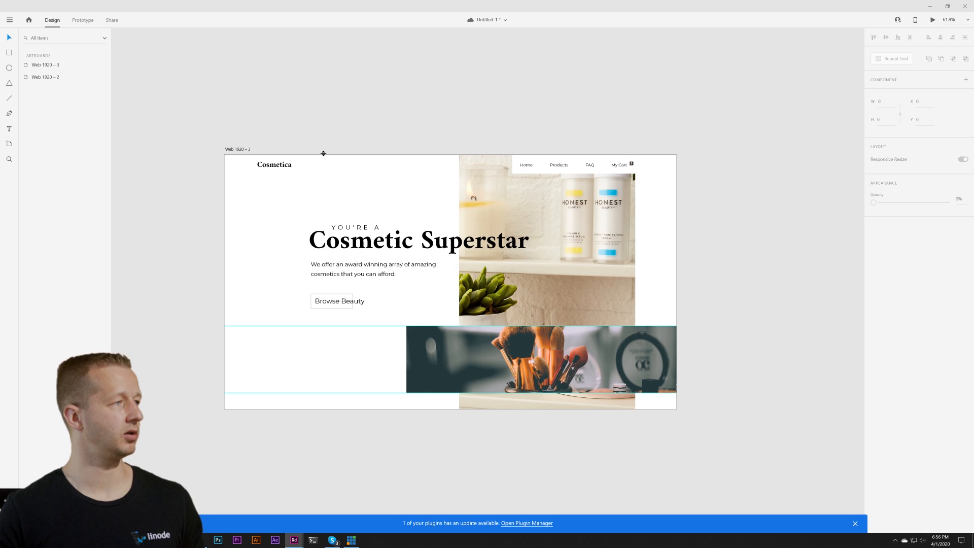
{"action": "left_click_drag", "start_coordinate": [224, 181], "coordinate": [310, 184]}
{"action": "left_click_drag", "start_coordinate": [350, 433], "coordinate": [381, 456]}
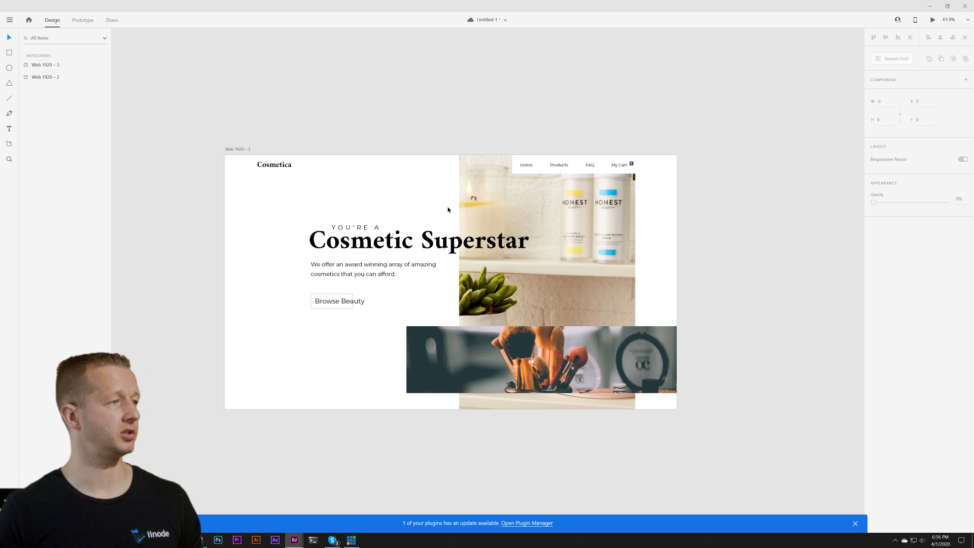
Step: Duplicate the brushes banner and resize the copy to a block about 120 wide against the artboard's left edge
{"action": "left_click", "coordinate": [501, 244]}
{"action": "left_click", "coordinate": [536, 349]}
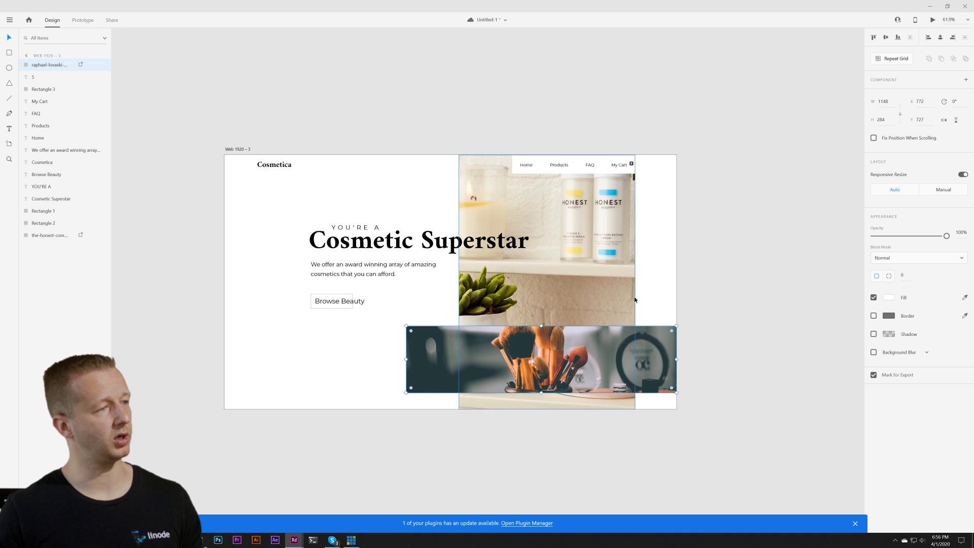
{"action": "left_click", "coordinate": [697, 263]}
{"action": "left_click", "coordinate": [434, 354]}
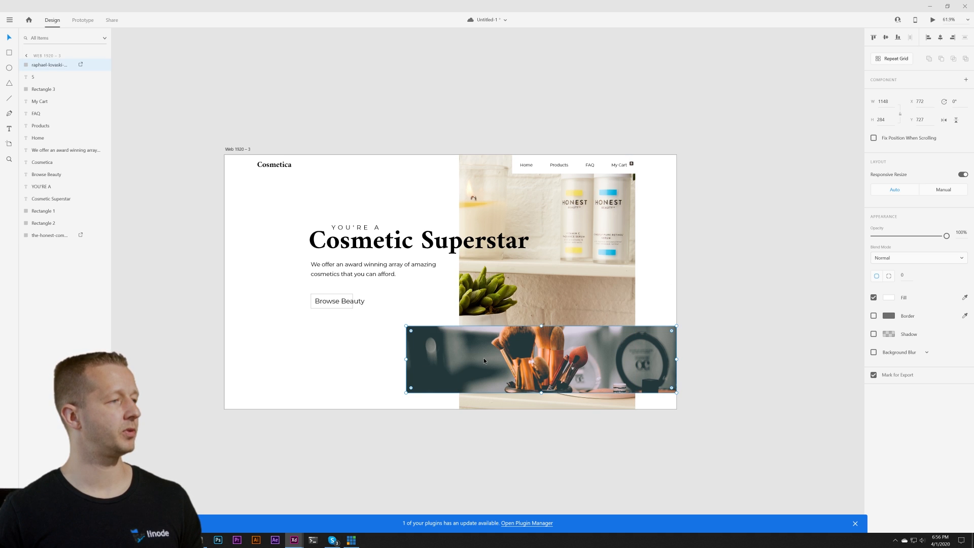
{"action": "left_click_drag", "start_coordinate": [678, 359], "coordinate": [225, 354]}
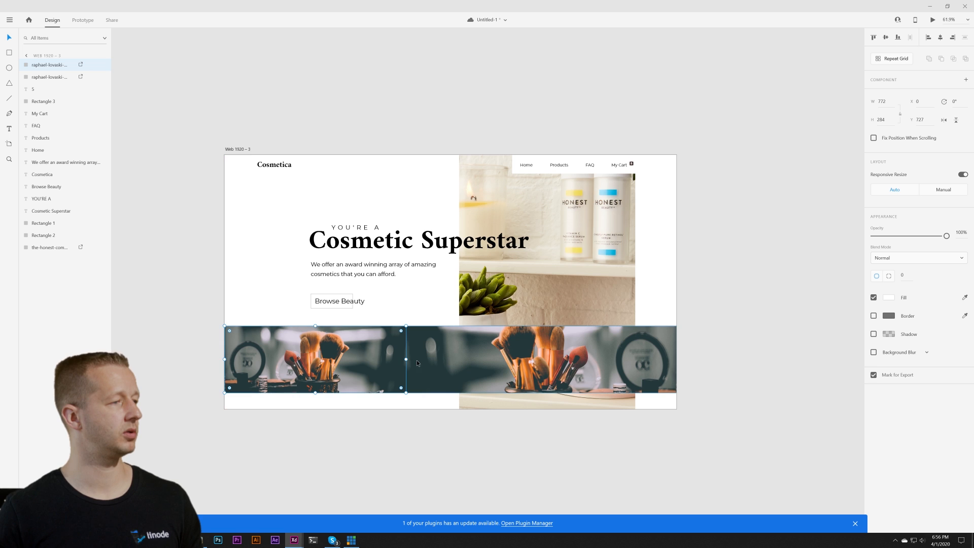
{"action": "left_click_drag", "start_coordinate": [406, 359], "coordinate": [253, 359]}
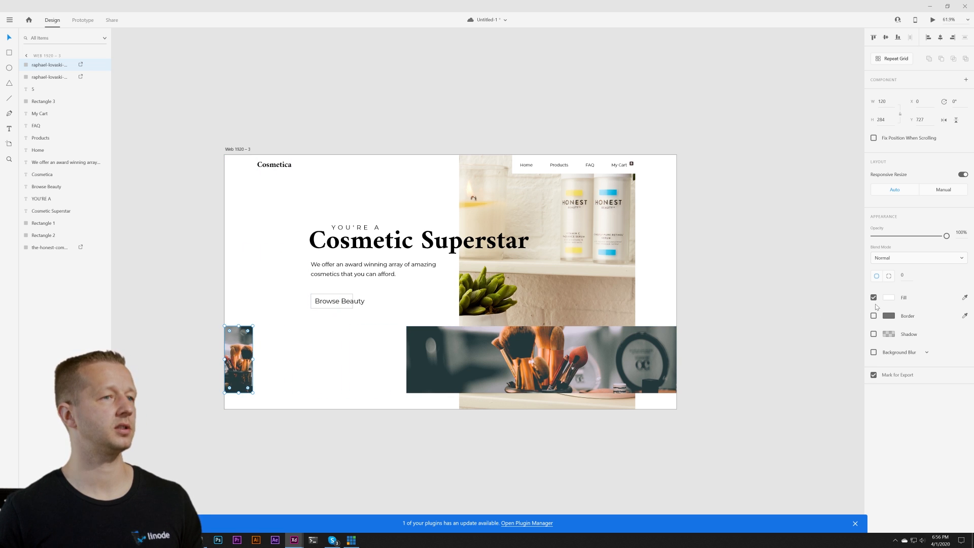
Step: Fill the narrow block at the artboard's left edge with light grey #DFDFDF and narrow it to about 94
{"action": "left_click", "coordinate": [888, 298]}
{"action": "left_click_drag", "start_coordinate": [790, 282], "coordinate": [761, 260]}
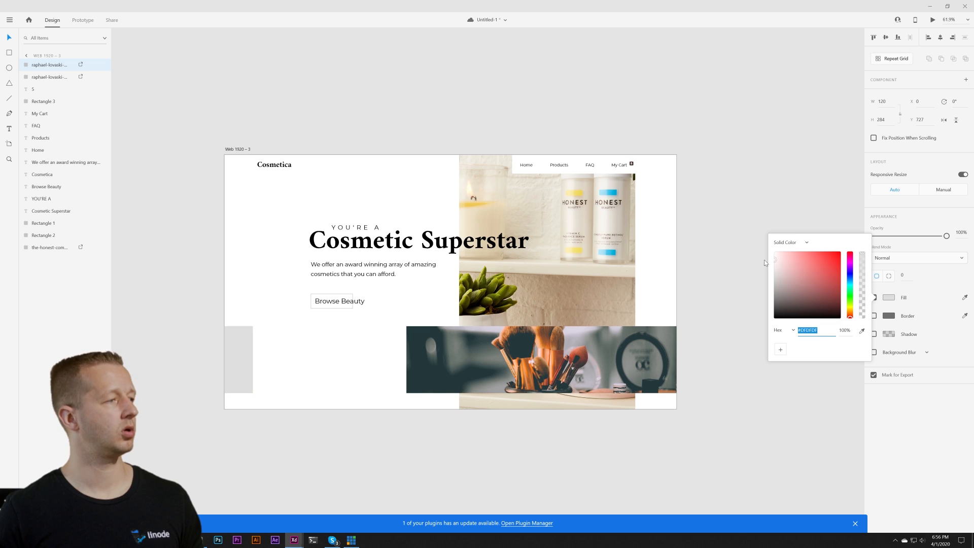
{"action": "left_click", "coordinate": [707, 265]}
{"action": "left_click", "coordinate": [246, 359]}
{"action": "left_click_drag", "start_coordinate": [253, 359], "coordinate": [247, 360]}
{"action": "left_click", "coordinate": [269, 346]}
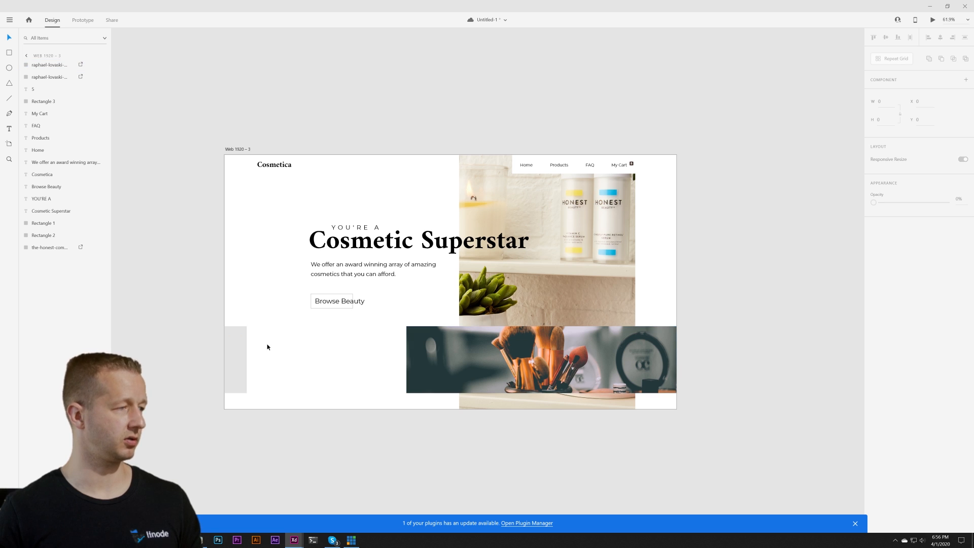
Step: Move the button down between the grey block and the banner, enlarge it slightly, and shift the headline copy left to align with it
{"action": "left_click_drag", "start_coordinate": [287, 293], "coordinate": [369, 378]}
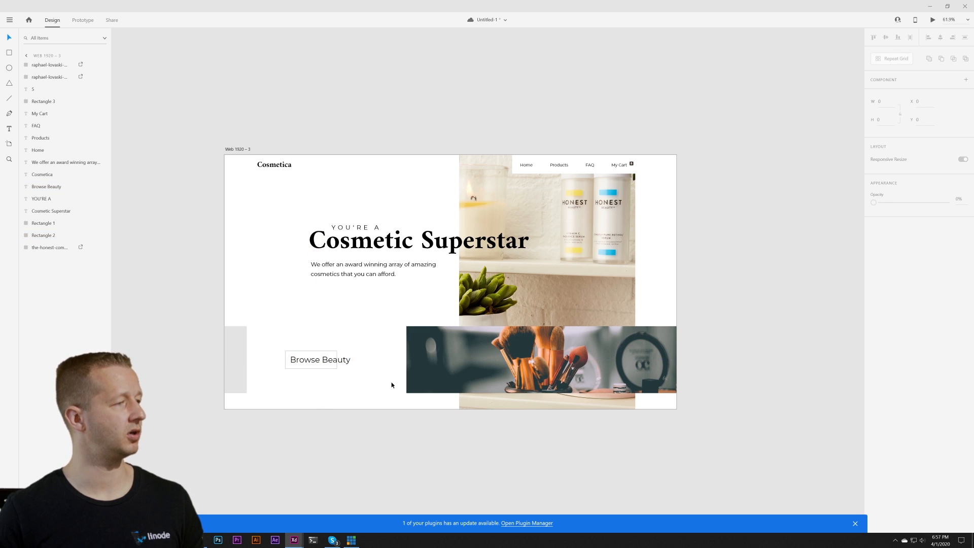
{"action": "left_click_drag", "start_coordinate": [287, 218], "coordinate": [352, 274]}
{"action": "left_click", "coordinate": [365, 318]}
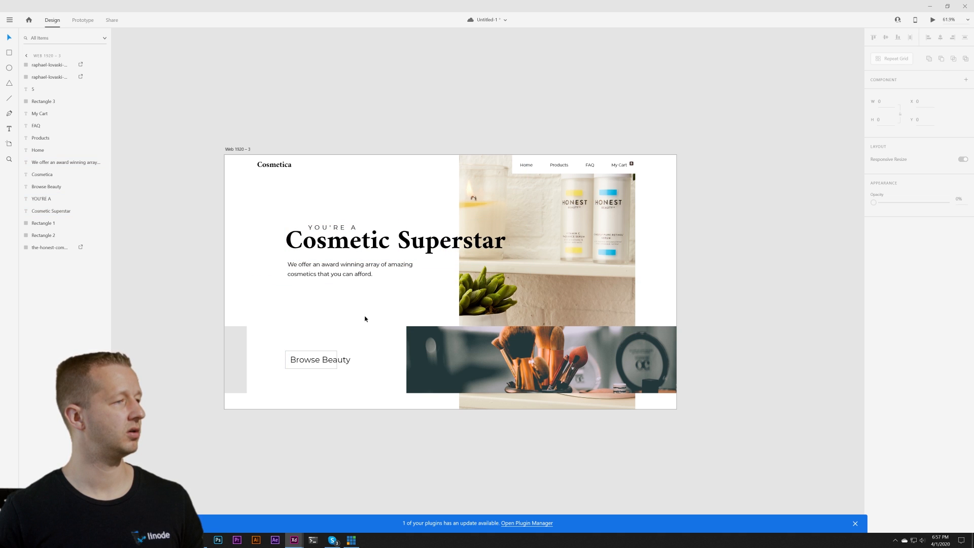
Step: Copy the four social media icons from the other artboard and place them over the grey block at about X 32, Y 595
{"action": "scroll", "coordinate": [366, 333], "scroll_direction": "up", "scroll_amount": 1}
{"action": "scroll", "coordinate": [366, 333], "scroll_direction": "down", "scroll_amount": 1}
{"action": "left_click_drag", "start_coordinate": [344, 326], "coordinate": [367, 320]}
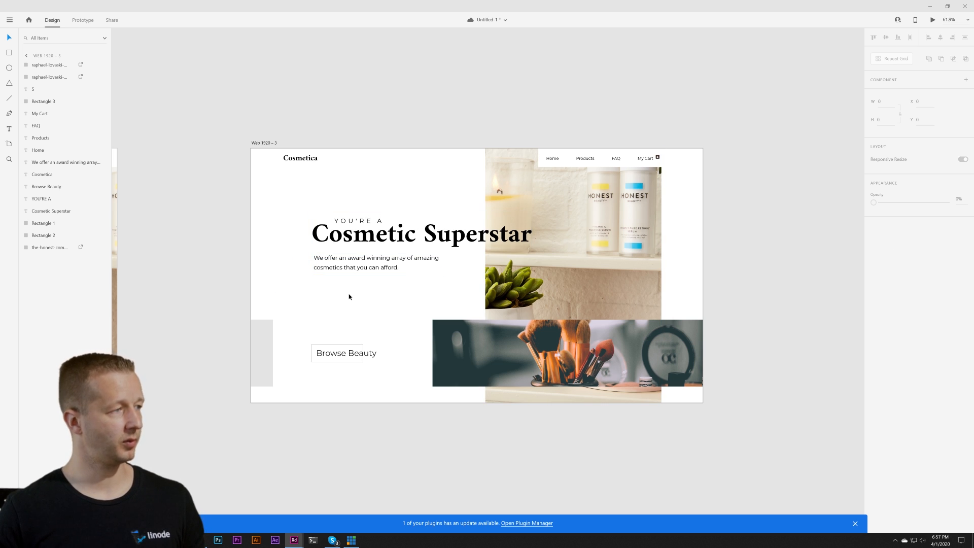
{"action": "key", "text": "ctrl+v"}
{"action": "left_click_drag", "start_coordinate": [268, 288], "coordinate": [262, 297]}
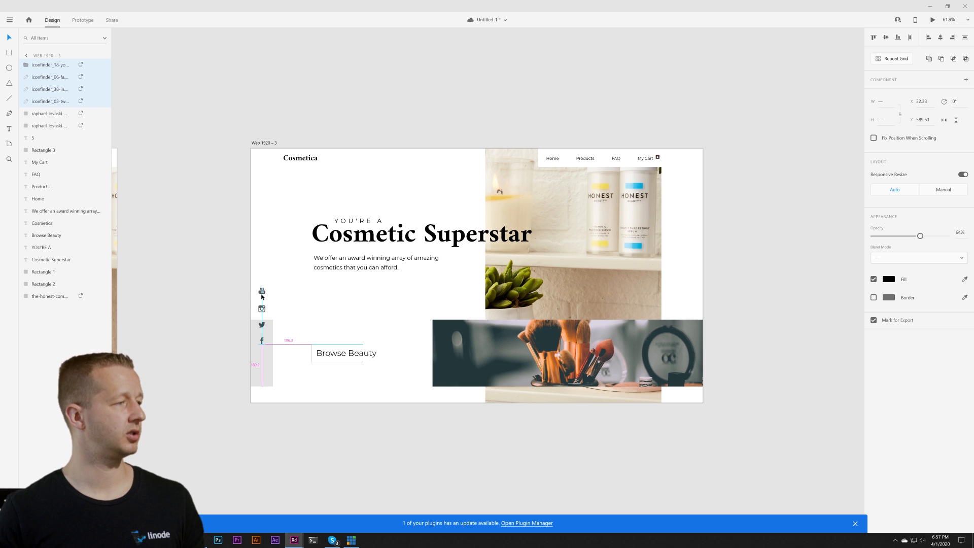
{"action": "key", "text": "Down"}
{"action": "key", "text": "Down"}
{"action": "key", "text": "Down"}
{"action": "key", "text": "Down"}
{"action": "key", "text": "Down"}
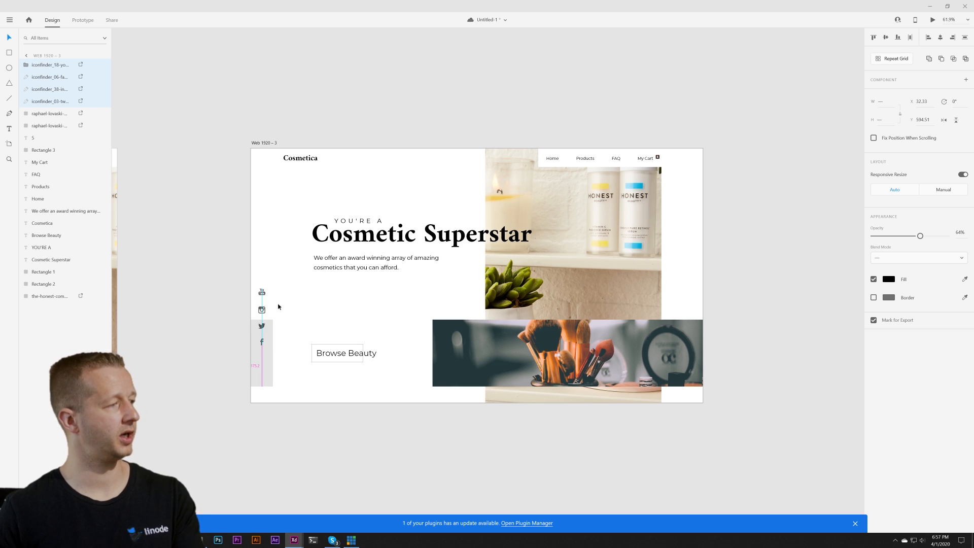
Step: Try moving the four social icons down so they sit entirely inside the grey block
{"action": "left_click_drag", "start_coordinate": [263, 310], "coordinate": [262, 340]}
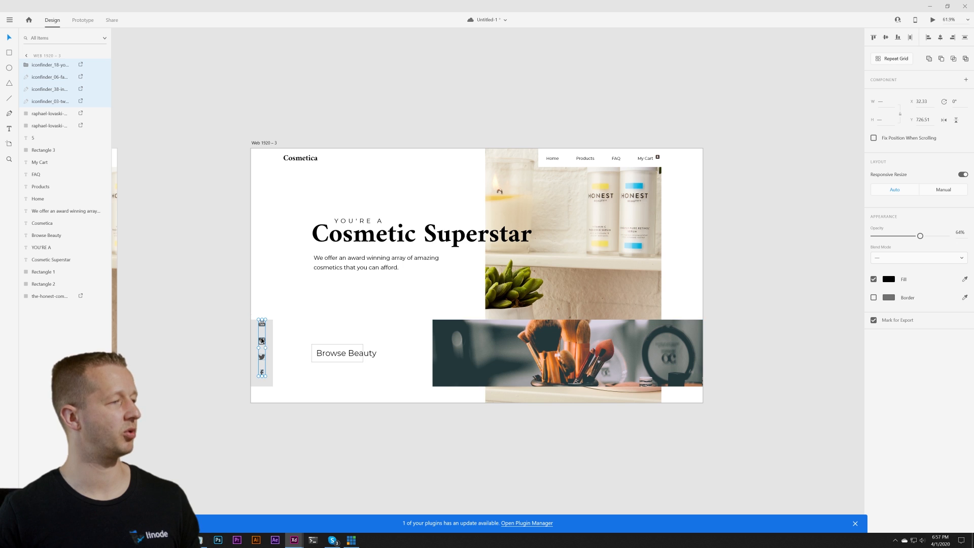
{"action": "key", "text": "ctrl+z"}
{"action": "left_click", "coordinate": [336, 303]}
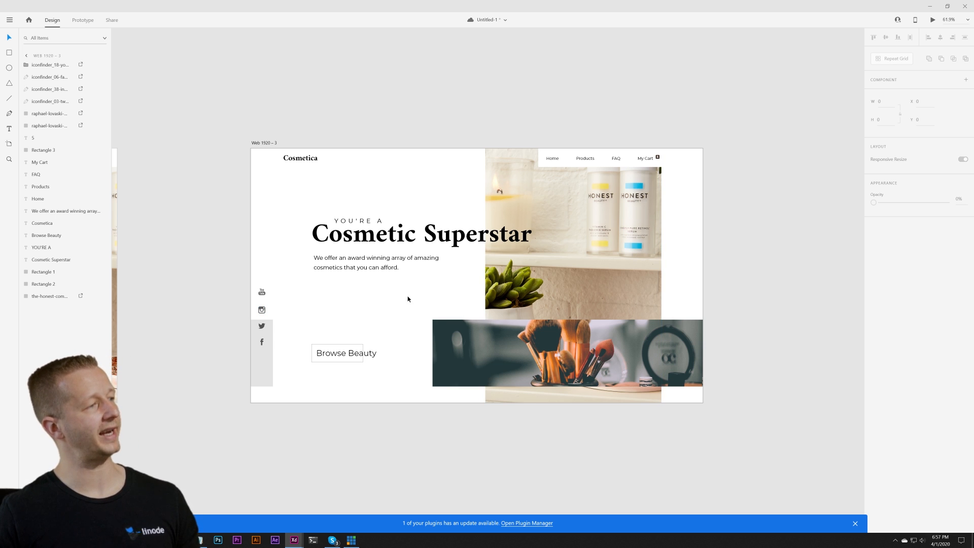
{"action": "left_click", "coordinate": [272, 332]}
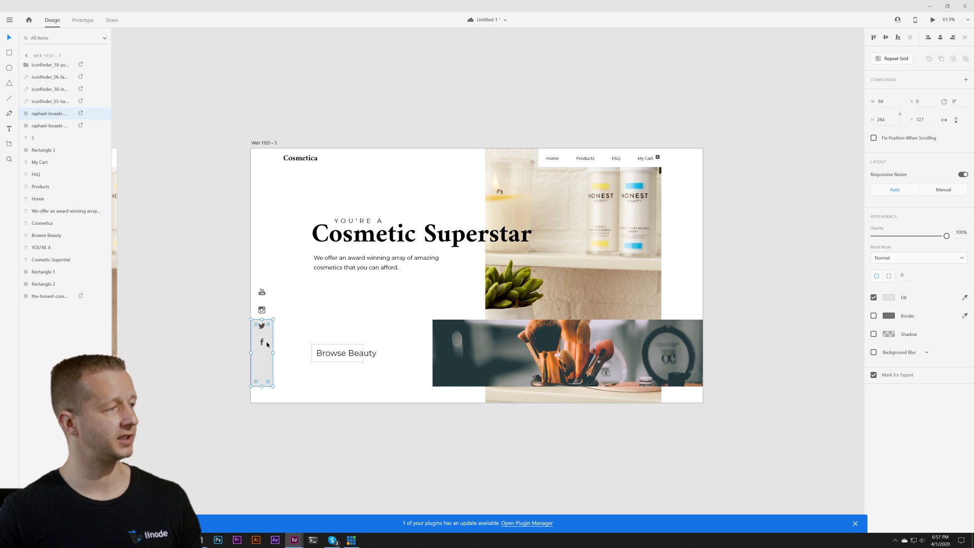
{"action": "scroll", "coordinate": [266, 342], "scroll_direction": "up", "scroll_amount": 8}
{"action": "left_click", "coordinate": [342, 274]}
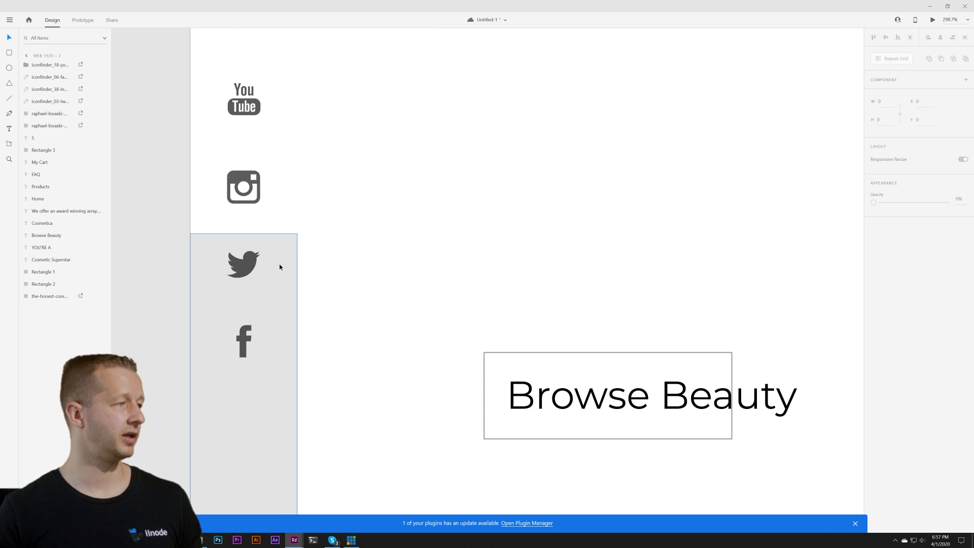
Step: Paste the five copied pagination dots and place them in the white strip beside the shelf photo, at about X 1822, Y 322
{"action": "scroll", "coordinate": [364, 267], "scroll_direction": "down", "scroll_amount": 8}
{"action": "scroll", "coordinate": [472, 276], "scroll_direction": "down", "scroll_amount": 2}
{"action": "scroll", "coordinate": [497, 278], "scroll_direction": "right", "scroll_amount": 3}
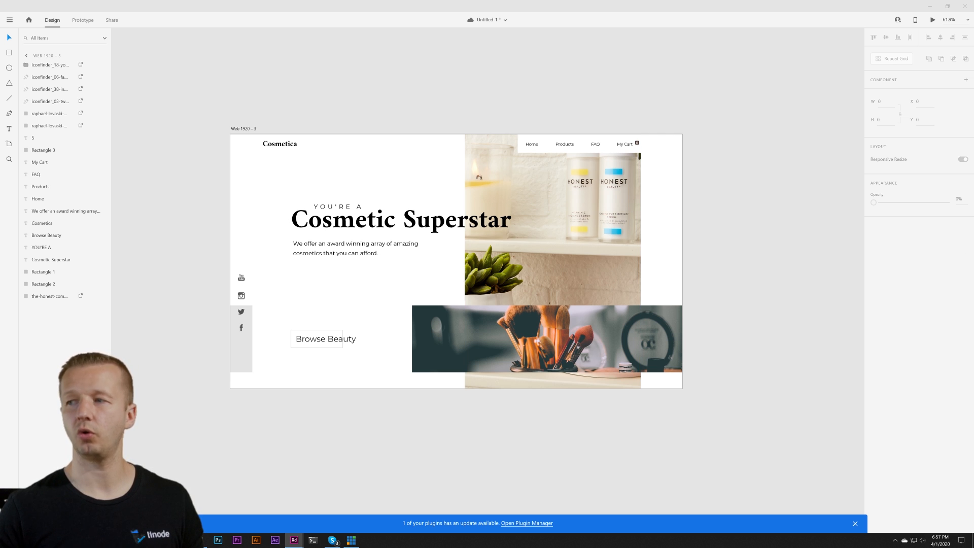
{"action": "key", "text": "ctrl+v"}
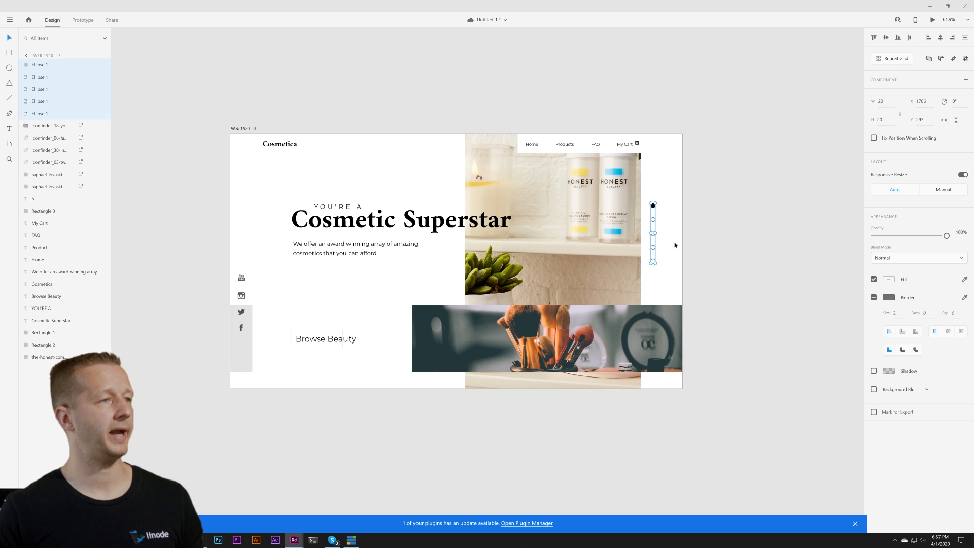
{"action": "left_click_drag", "start_coordinate": [652, 207], "coordinate": [661, 215]}
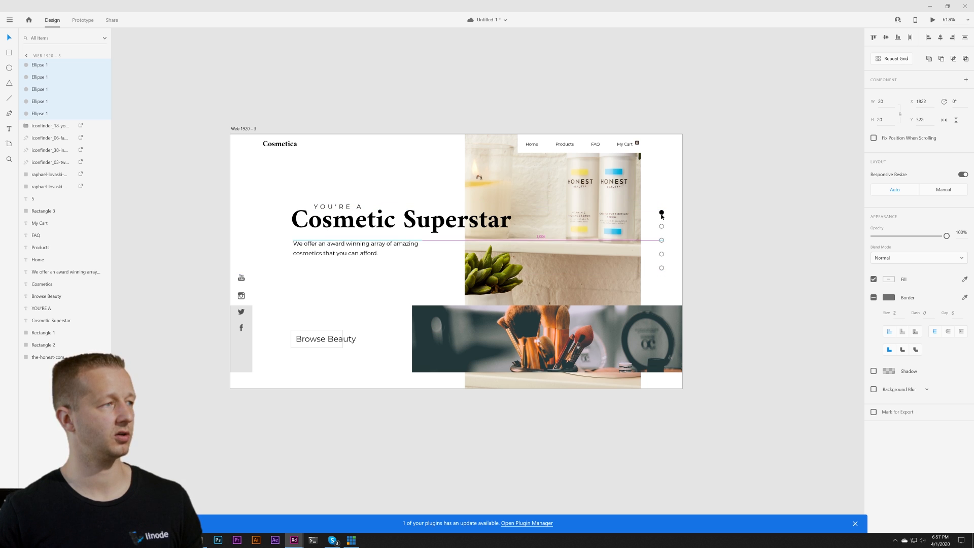
{"action": "left_click", "coordinate": [736, 239]}
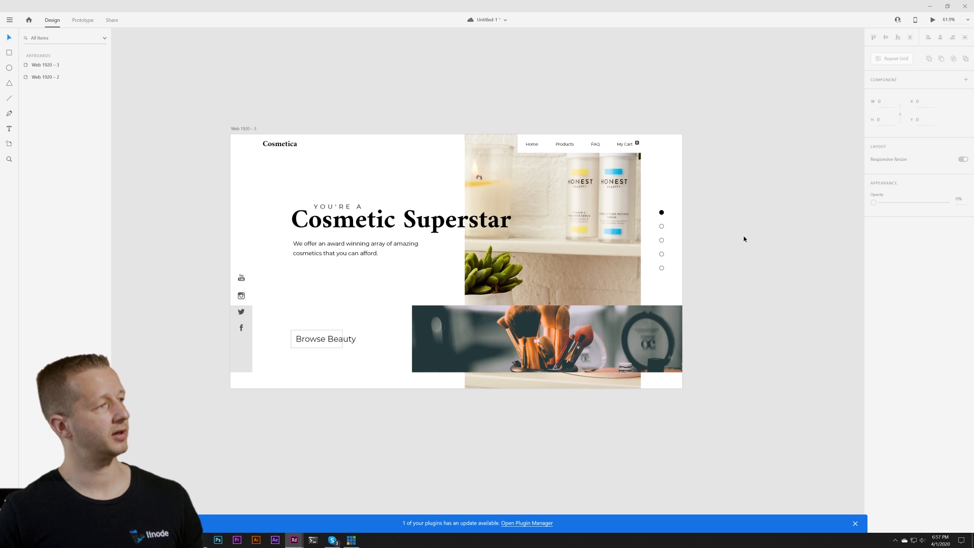
Step: Compare the beige hero artboard with the white alternative layout, checking each one up close and then both side by side
{"action": "scroll", "coordinate": [744, 239], "scroll_direction": "down", "scroll_amount": 5}
{"action": "scroll", "coordinate": [345, 254], "scroll_direction": "up", "scroll_amount": 5}
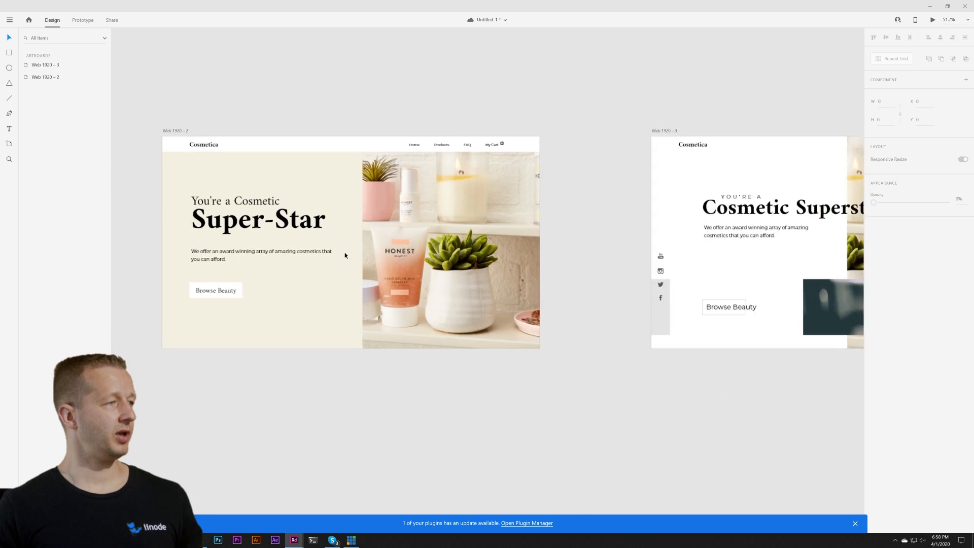
{"action": "scroll", "coordinate": [344, 255], "scroll_direction": "up", "scroll_amount": 3}
{"action": "left_click_drag", "start_coordinate": [374, 212], "coordinate": [481, 235]}
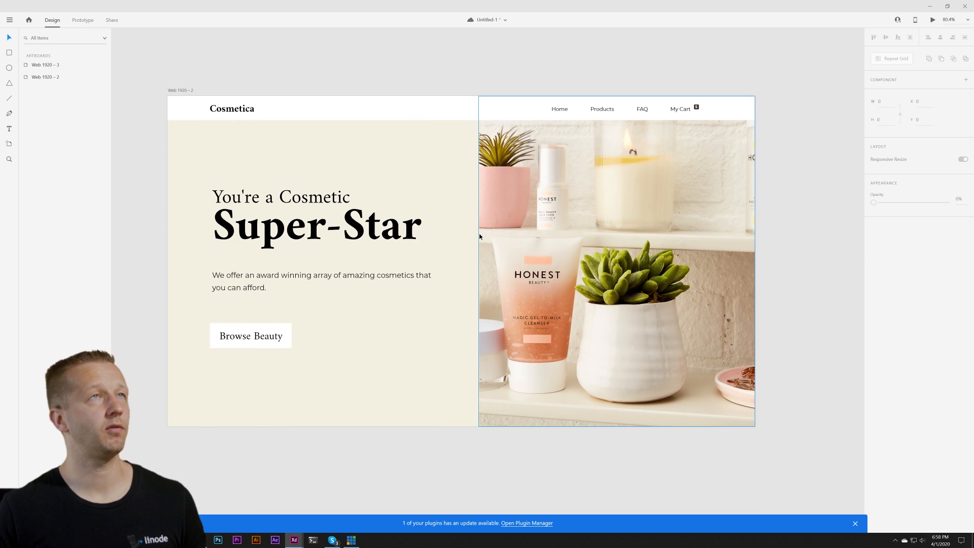
{"action": "left_click", "coordinate": [410, 381]}
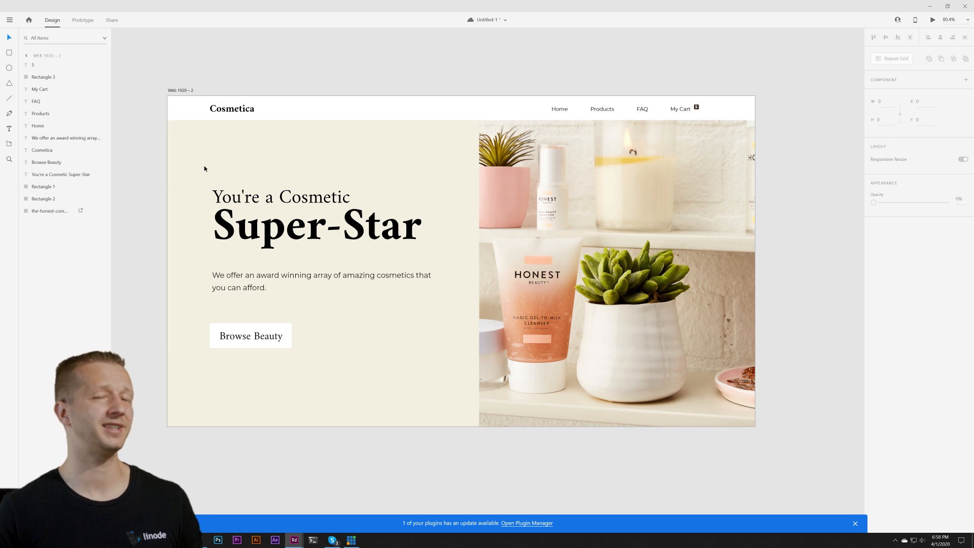
{"action": "scroll", "coordinate": [422, 187], "scroll_direction": "down", "scroll_amount": 3}
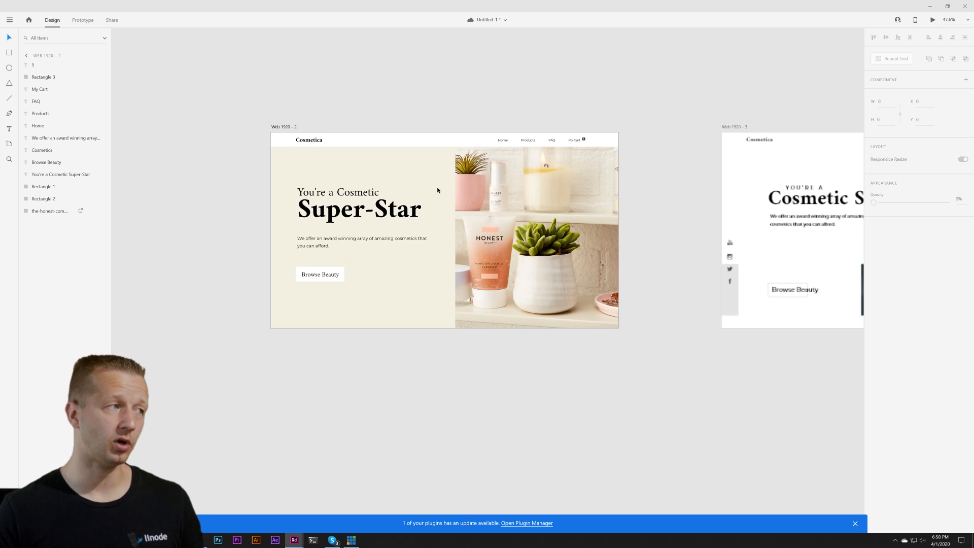
{"action": "left_click_drag", "start_coordinate": [648, 222], "coordinate": [289, 232]}
{"action": "scroll", "coordinate": [544, 209], "scroll_direction": "up", "scroll_amount": 3}
{"action": "left_click_drag", "start_coordinate": [463, 197], "coordinate": [366, 203]}
{"action": "left_click", "coordinate": [422, 69]}
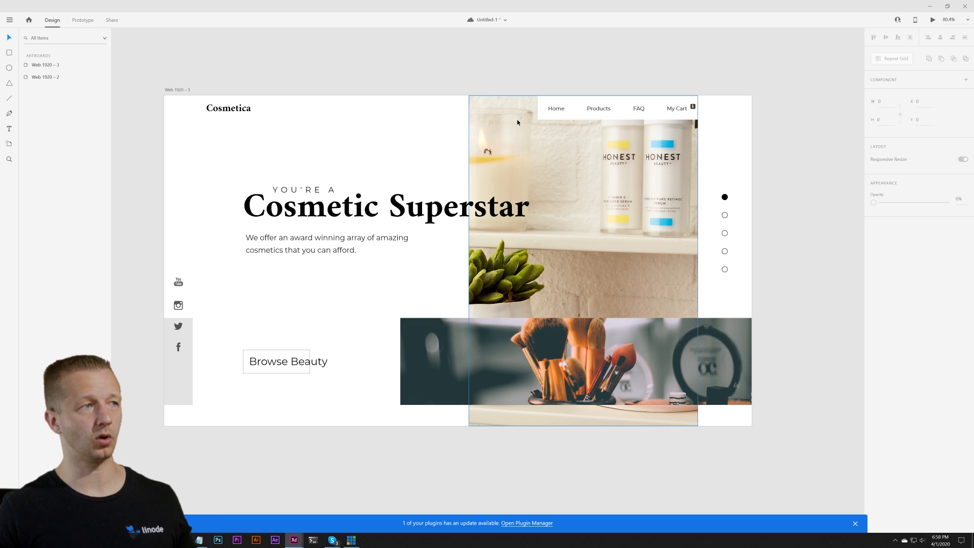
{"action": "left_click", "coordinate": [282, 310]}
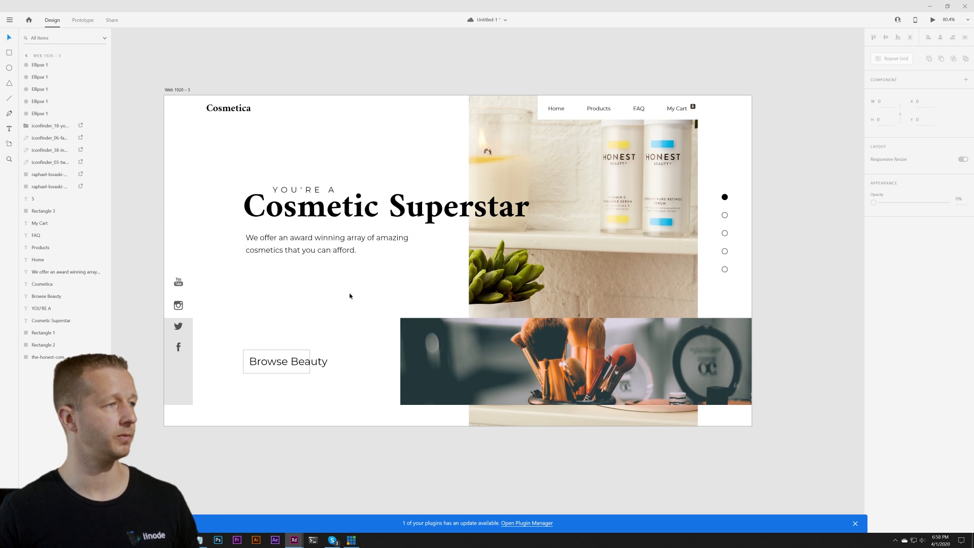
{"action": "scroll", "coordinate": [350, 296], "scroll_direction": "down", "scroll_amount": 5}
{"action": "left_click_drag", "start_coordinate": [325, 282], "coordinate": [577, 262]}
{"action": "scroll", "coordinate": [437, 264], "scroll_direction": "down", "scroll_amount": 3}
{"action": "left_click_drag", "start_coordinate": [428, 263], "coordinate": [467, 264]}
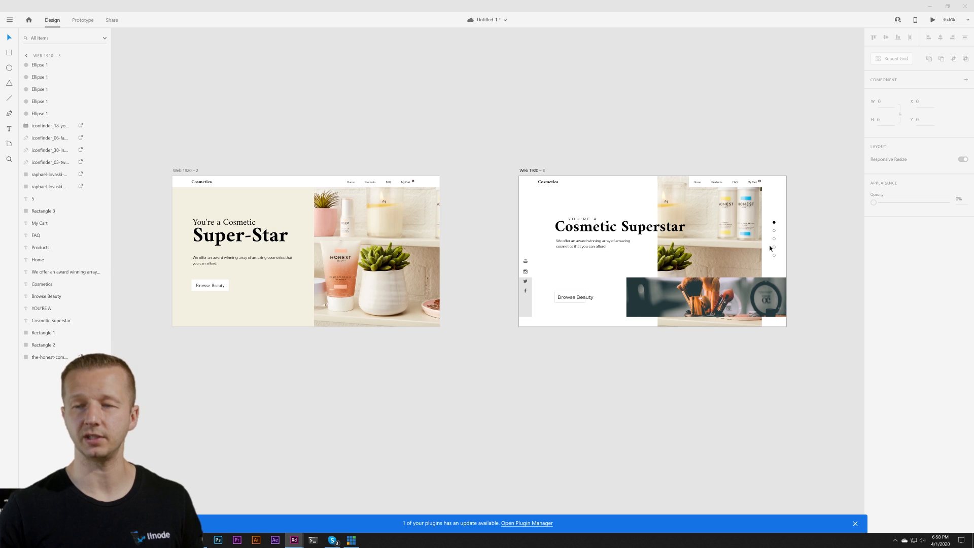
{"action": "left_click", "coordinate": [489, 130]}
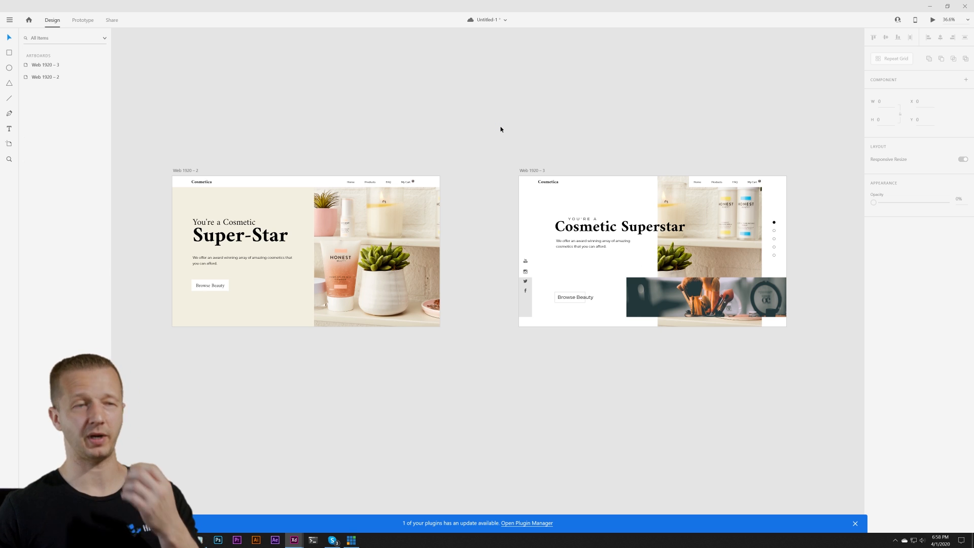
Step: Duplicate the Web 1920 – 3 artboard as the base for another hero variation
{"action": "left_click", "coordinate": [532, 171]}
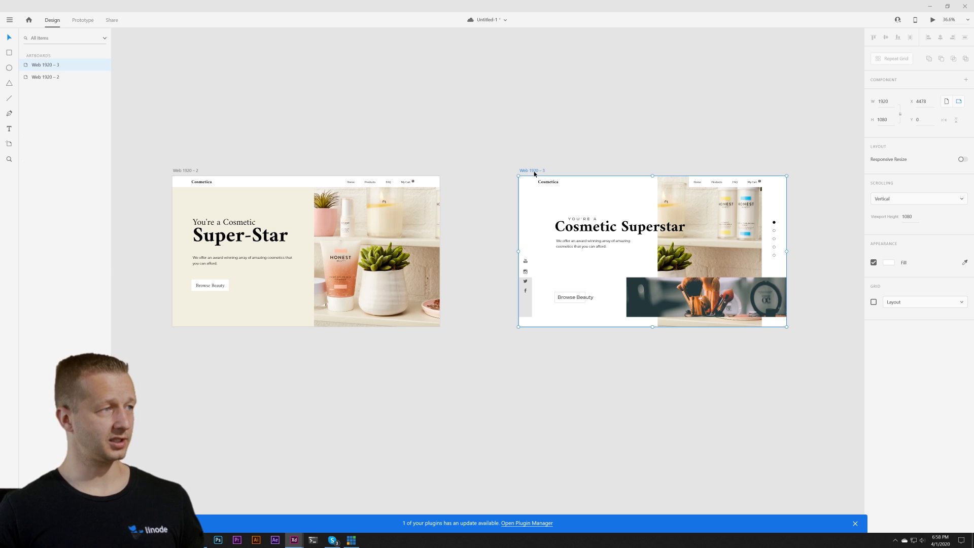
{"action": "key", "text": "ctrl+d"}
{"action": "left_click_drag", "start_coordinate": [375, 200], "coordinate": [464, 199]}
{"action": "scroll", "coordinate": [656, 267], "scroll_direction": "up", "scroll_amount": 5}
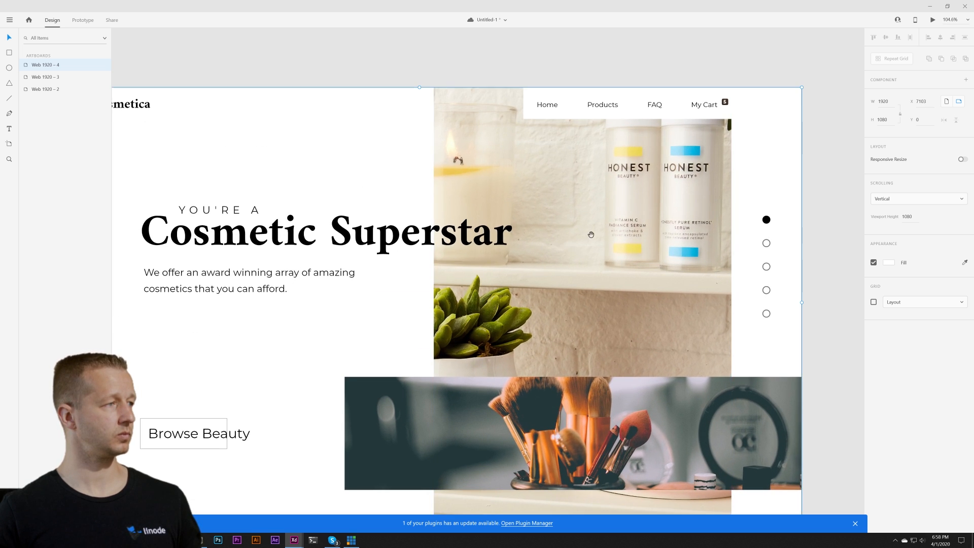
{"action": "scroll", "coordinate": [591, 234], "scroll_direction": "down", "scroll_amount": 3}
{"action": "left_click_drag", "start_coordinate": [505, 50], "coordinate": [464, 80]}
{"action": "left_click", "coordinate": [491, 81]}
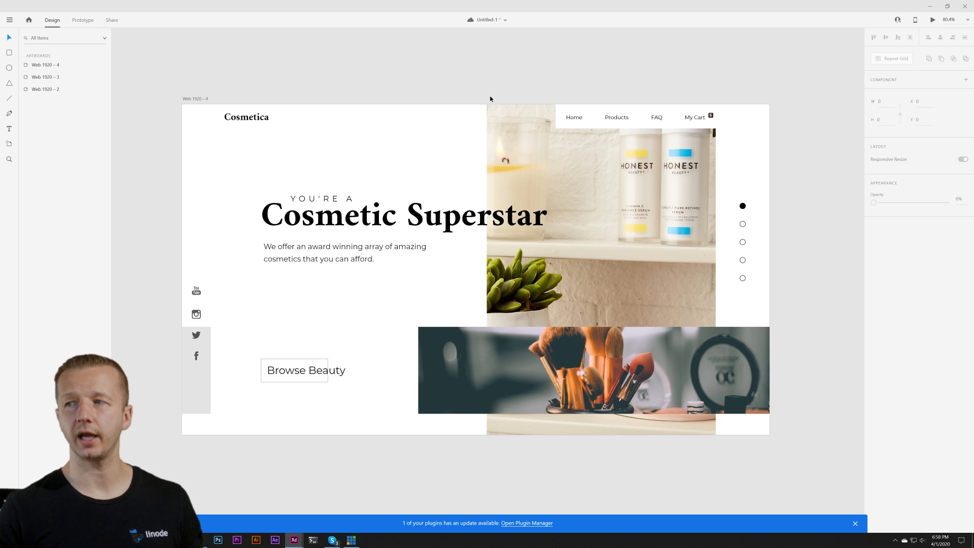
Step: Crop the shelf photo's top edge down to Y 93 below the navigation and delete the white rectangle behind the menu links
{"action": "left_click", "coordinate": [579, 193]}
{"action": "left_click_drag", "start_coordinate": [601, 104], "coordinate": [608, 135]}
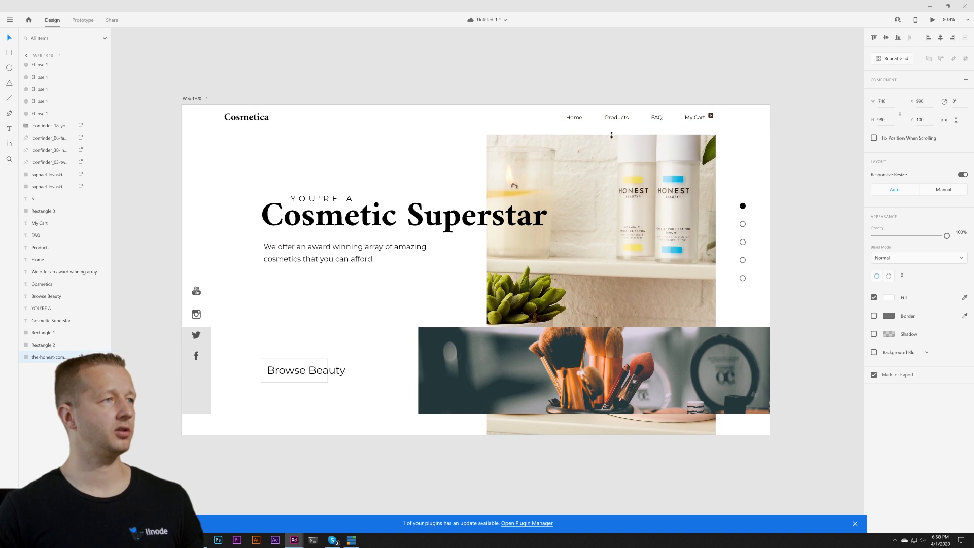
{"action": "left_click", "coordinate": [559, 124]}
{"action": "left_click", "coordinate": [613, 152]}
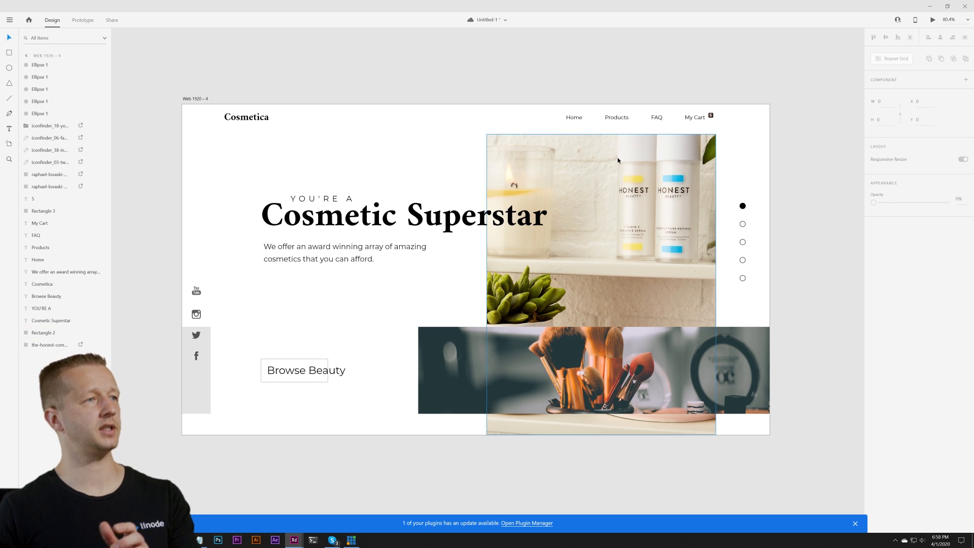
{"action": "left_click_drag", "start_coordinate": [601, 135], "coordinate": [605, 133]}
Step: Delete the small letter-spaced YOU'RE A line above the headline
{"action": "left_click", "coordinate": [434, 183]}
{"action": "left_click", "coordinate": [325, 213]}
{"action": "left_click", "coordinate": [304, 199]}
{"action": "key", "text": "Delete"}
Step: Insert "You're a" before Cosmetic Superstar in the headline text
{"action": "left_click", "coordinate": [310, 217]}
{"action": "double_click", "coordinate": [309, 217]}
{"action": "left_click", "coordinate": [283, 215]}
{"action": "left_click", "coordinate": [264, 213]}
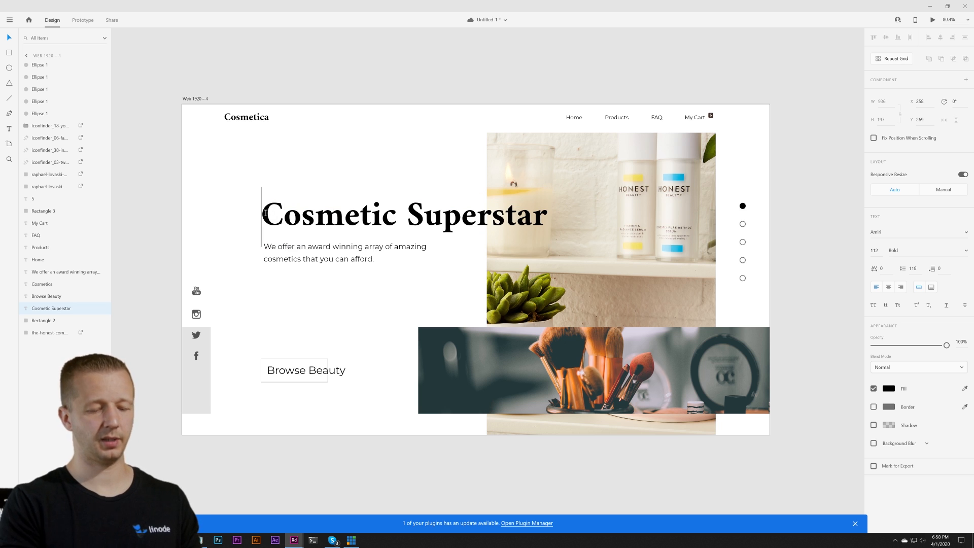
{"action": "type", "text": "You're a"}
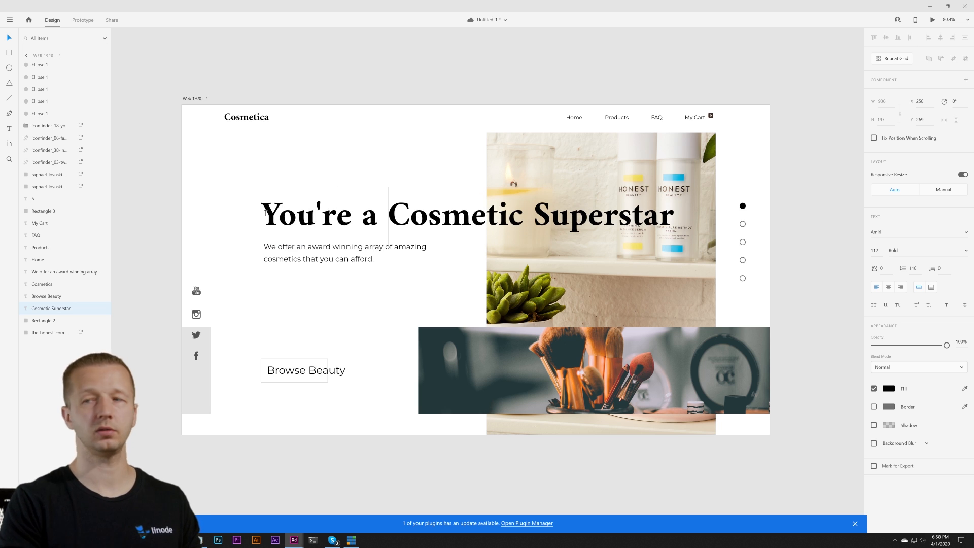
{"action": "key", "text": "Escape"}
Step: Set the words "You're a Cosmetic" in the headline to Regular weight, keeping Superstar bold
{"action": "double_click", "coordinate": [408, 216]}
{"action": "left_click", "coordinate": [428, 215]}
{"action": "left_click_drag", "start_coordinate": [519, 216], "coordinate": [256, 221]}
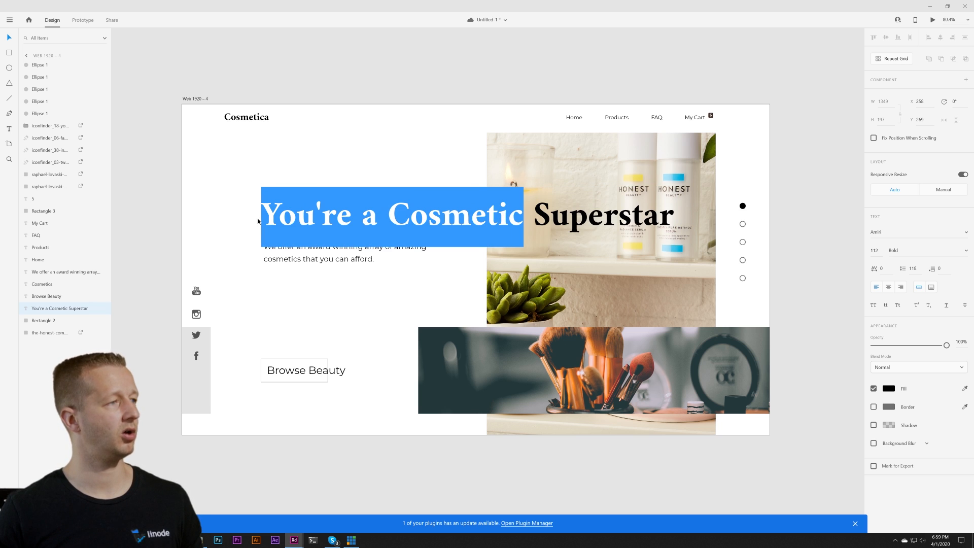
{"action": "left_click", "coordinate": [965, 251]}
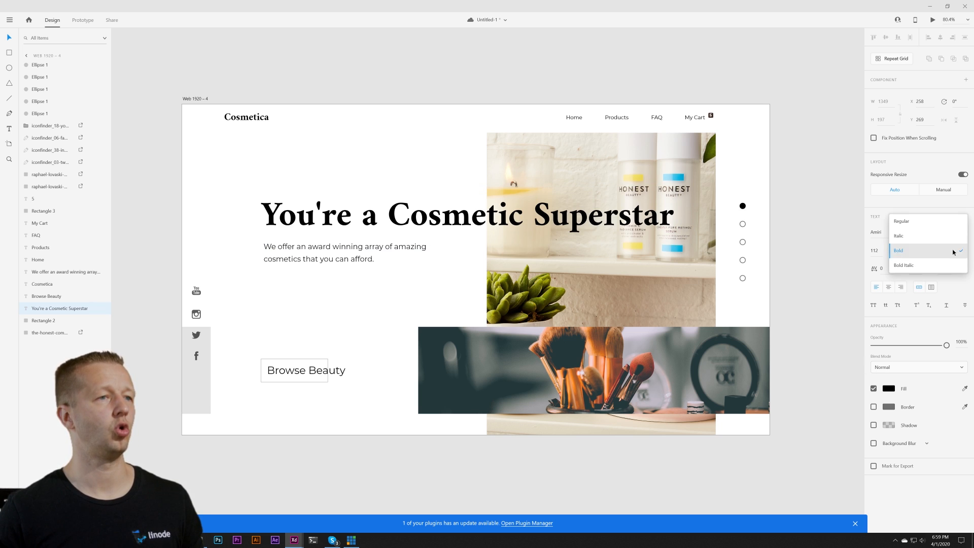
{"action": "left_click", "coordinate": [908, 223]}
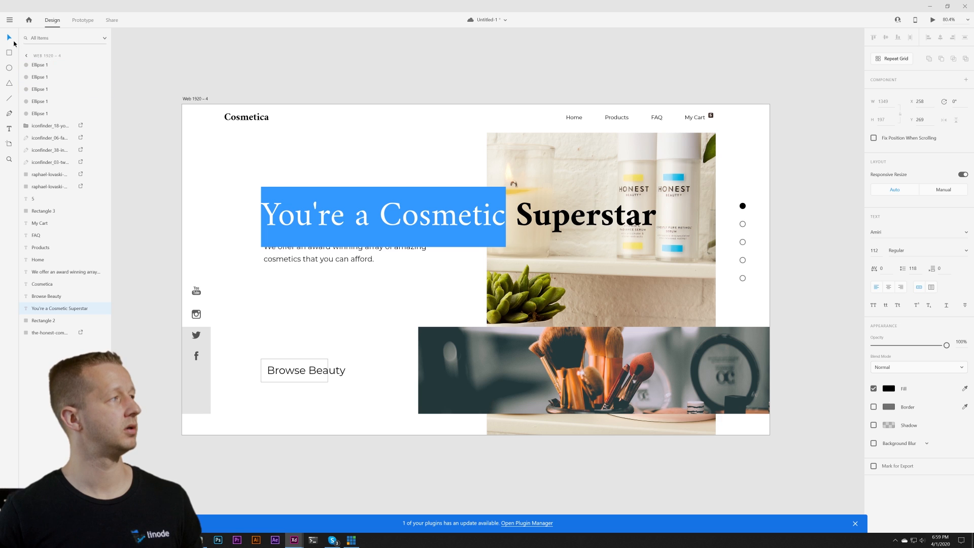
{"action": "left_click", "coordinate": [269, 74]}
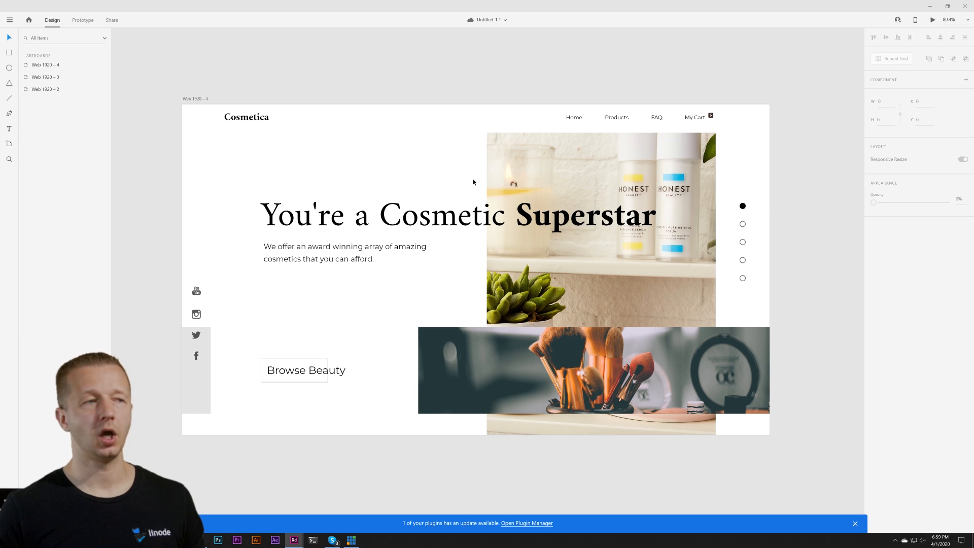
Step: Reduce the whole headline's font size to 83 and nudge it up slightly above the paragraph
{"action": "left_click", "coordinate": [533, 228]}
{"action": "left_click_drag", "start_coordinate": [877, 250], "coordinate": [880, 315]}
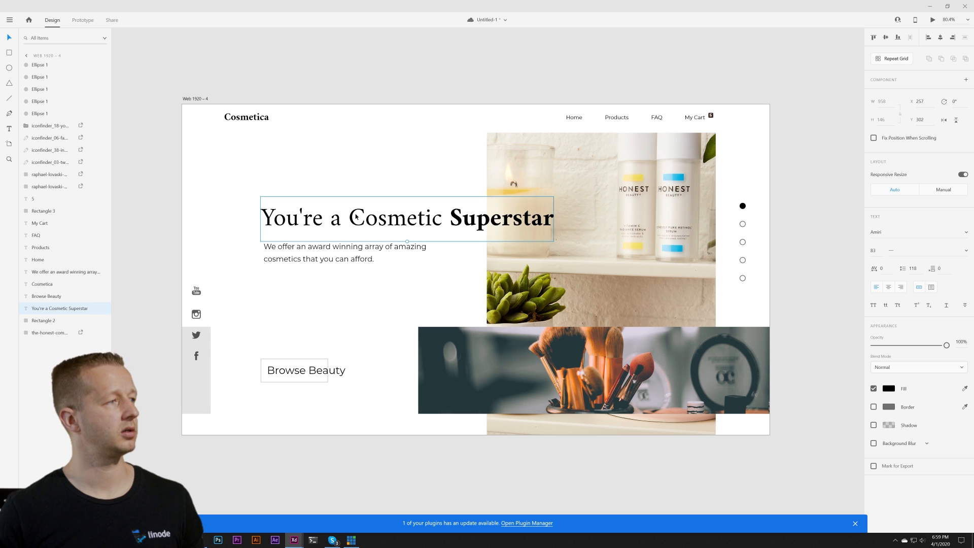
{"action": "left_click", "coordinate": [350, 153]}
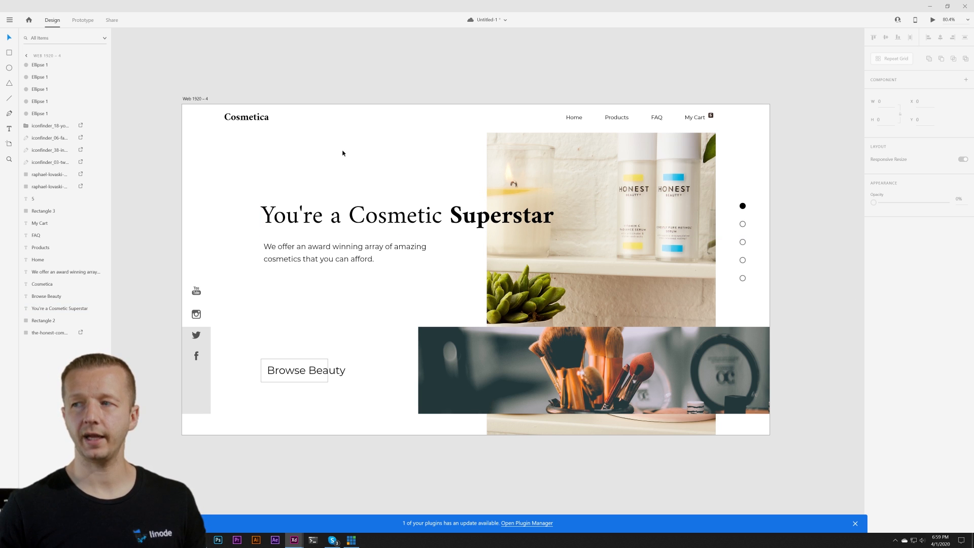
Step: Move the shelf photo right until it sits behind the pagination dots, and delete the makeup brushes banner
{"action": "left_click", "coordinate": [655, 233]}
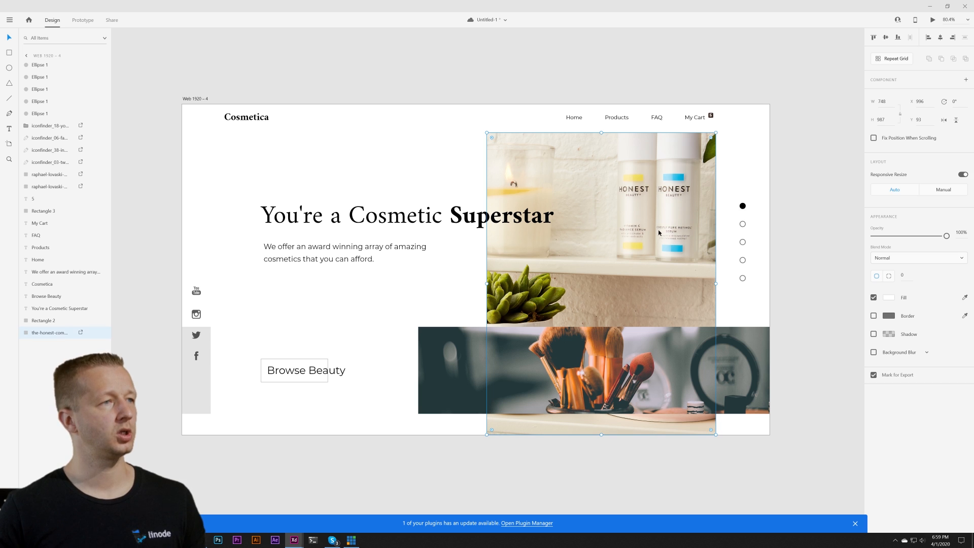
{"action": "left_click_drag", "start_coordinate": [655, 233], "coordinate": [697, 234]}
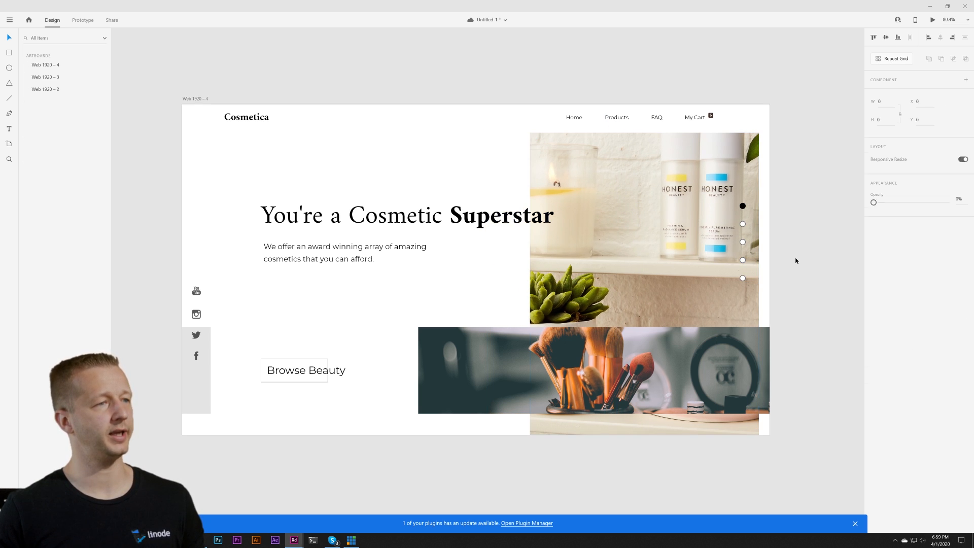
{"action": "left_click", "coordinate": [704, 351]}
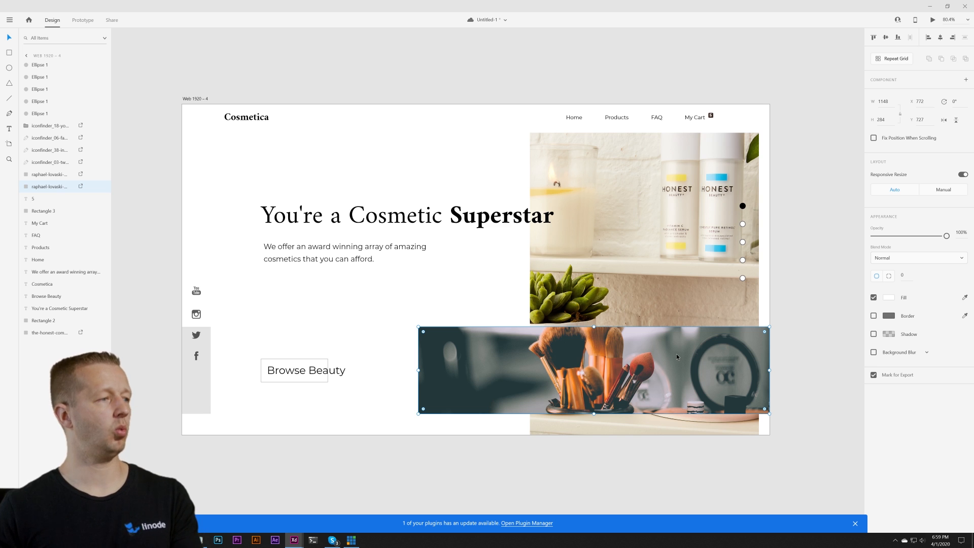
{"action": "key", "text": "Delete"}
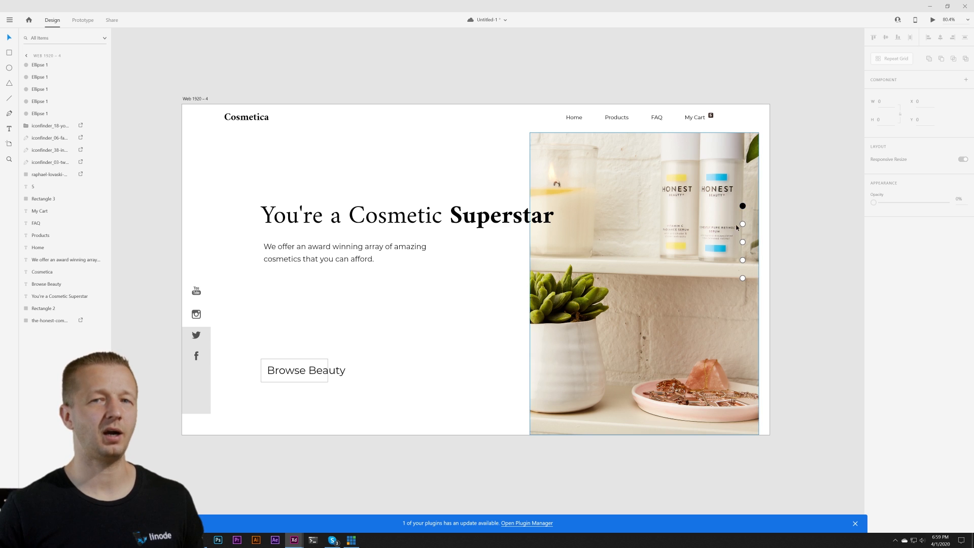
{"action": "left_click", "coordinate": [726, 207]}
{"action": "left_click", "coordinate": [796, 262]}
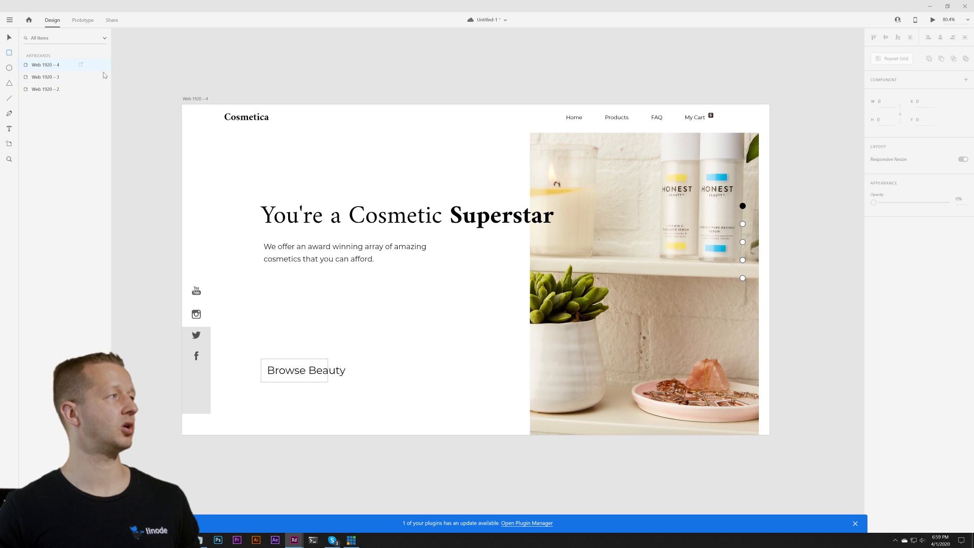
Step: Draw a borderless white rectangle about 114 by 317 over the photo's right edge and layer it beneath the pagination dots
{"action": "left_click_drag", "start_coordinate": [761, 189], "coordinate": [727, 286]}
{"action": "left_click", "coordinate": [874, 315]}
{"action": "left_click", "coordinate": [9, 38]}
{"action": "left_click_drag", "start_coordinate": [45, 66], "coordinate": [45, 132]}
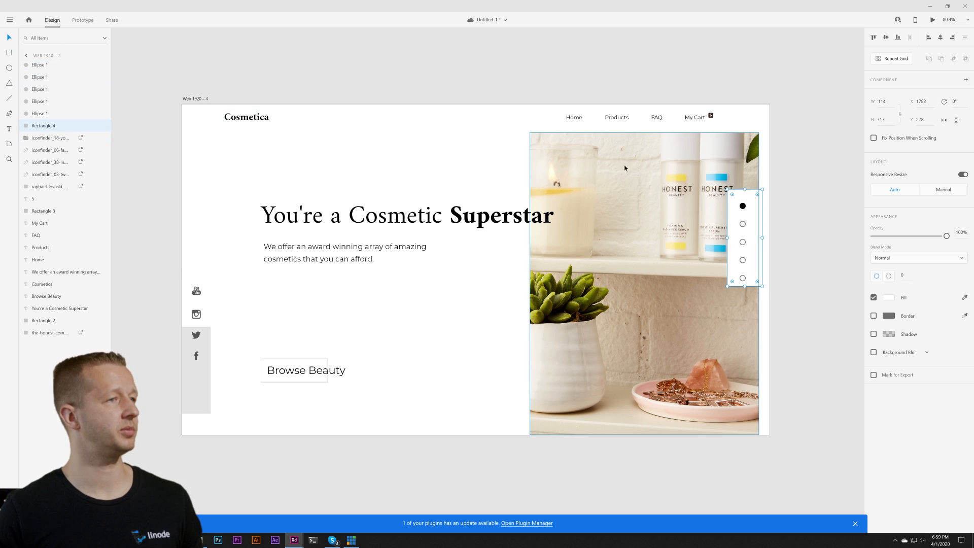
Step: Move the white rectangle behind the dots down to Y 288 and extend its height to about 328
{"action": "key", "text": "Down"}
{"action": "key", "text": "Down"}
{"action": "key", "text": "Down"}
{"action": "key", "text": "Down"}
{"action": "key", "text": "Down"}
{"action": "key", "text": "Down"}
{"action": "key", "text": "Down"}
{"action": "key", "text": "Down"}
{"action": "key", "text": "Down"}
{"action": "key", "text": "Down"}
{"action": "key", "text": "Down"}
{"action": "key", "text": "Down"}
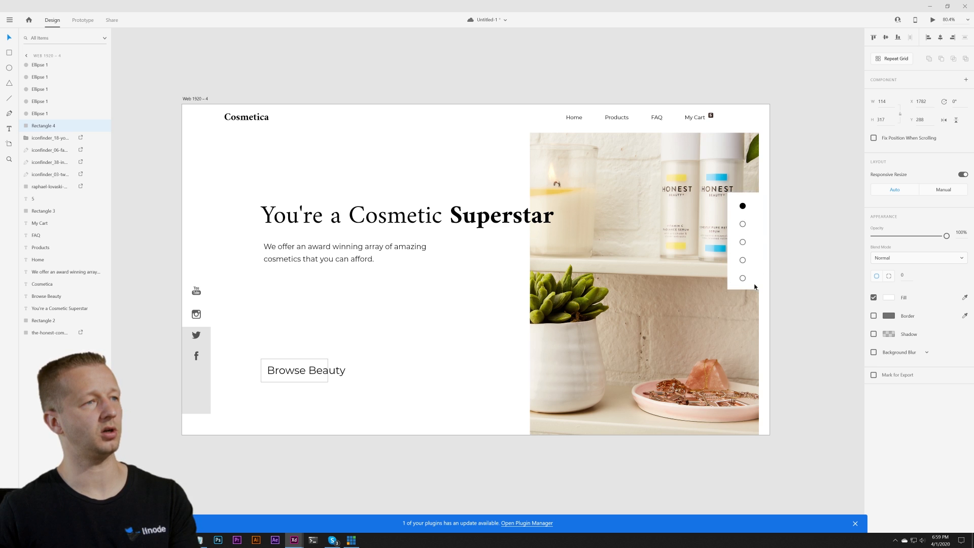
{"action": "key", "text": "Up"}
{"action": "key", "text": "Up"}
{"action": "left_click_drag", "start_coordinate": [744, 289], "coordinate": [744, 293]}
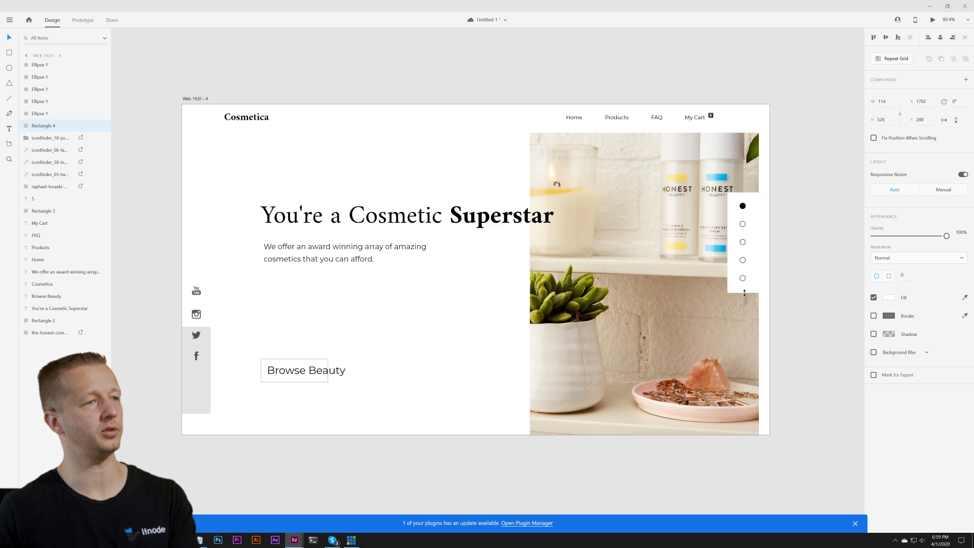
Step: Extend the white rectangle's top edge to Y 284, then group it with the pagination dots and shift the group right to X 1819
{"action": "left_click_drag", "start_coordinate": [746, 192], "coordinate": [746, 190]}
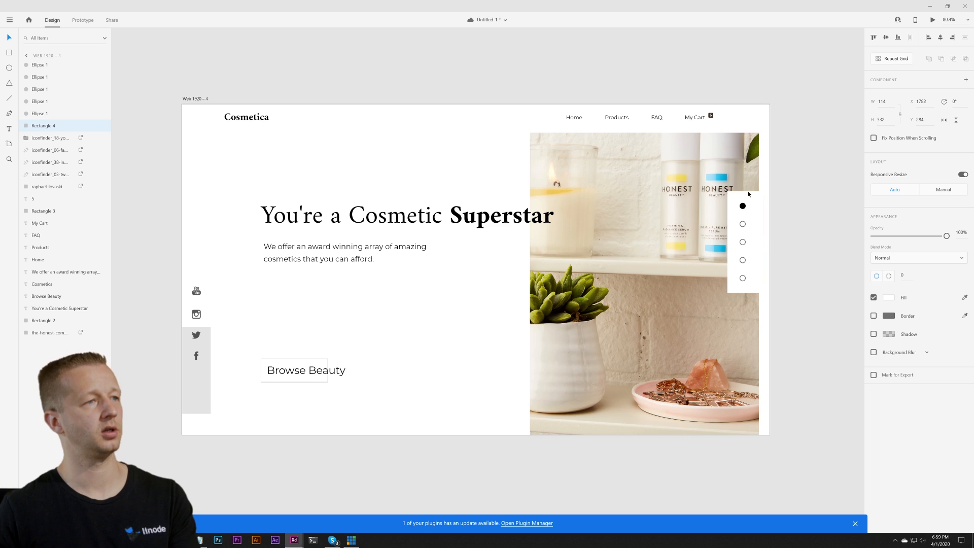
{"action": "left_click", "coordinate": [802, 227]}
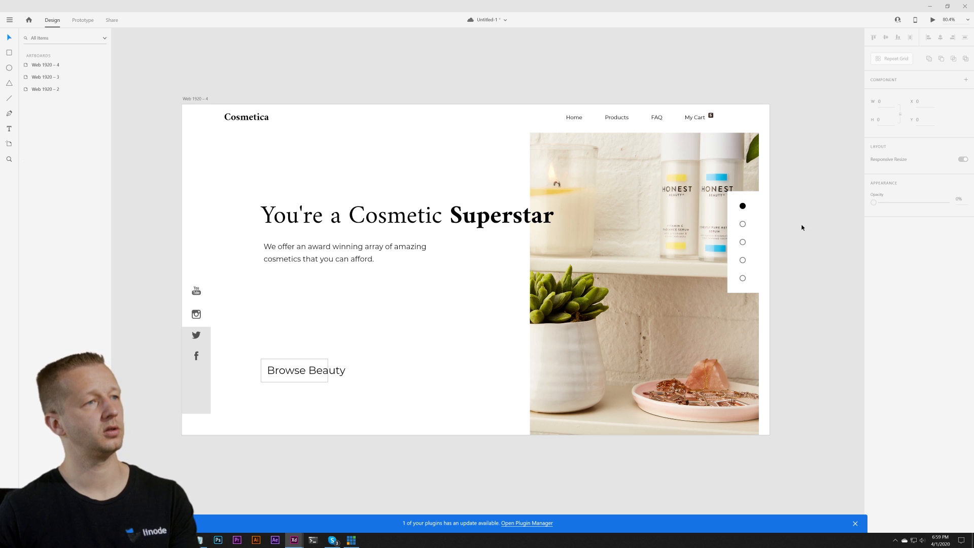
{"action": "mouse_move", "coordinate": [783, 192]}
{"action": "left_mouse_down"}
{"action": "mouse_move", "coordinate": [728, 233]}
{"action": "mouse_move", "coordinate": [730, 290]}
{"action": "left_mouse_up"}
{"action": "left_click", "coordinate": [691, 273], "text": "shift"}
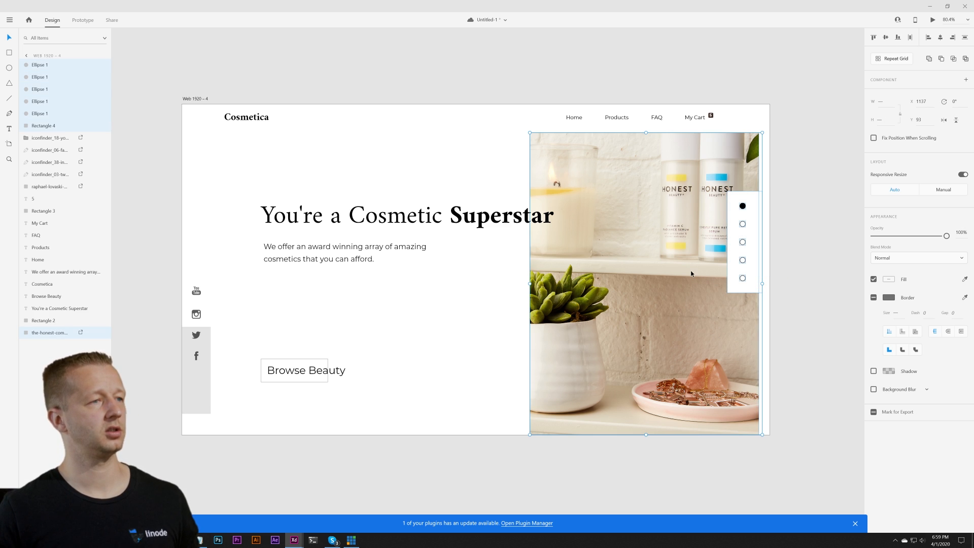
{"action": "left_click", "coordinate": [691, 274], "text": "shift"}
{"action": "key", "text": "ctrl+g"}
{"action": "left_click_drag", "start_coordinate": [740, 221], "coordinate": [752, 221]}
{"action": "left_click", "coordinate": [803, 222]}
{"action": "left_click", "coordinate": [768, 248]}
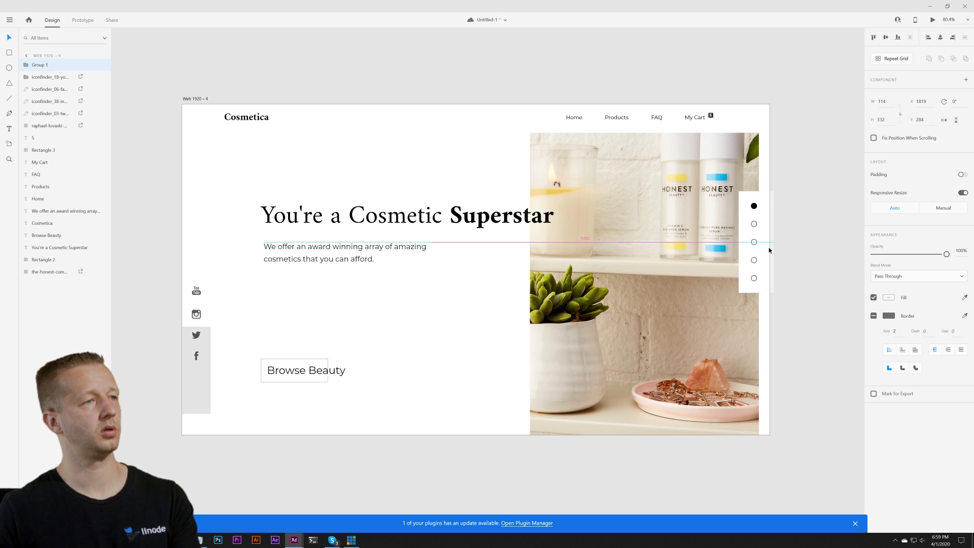
Step: Nudge only the white rectangle a few pixels right within the pagination group, leaving the dots in place
{"action": "double_click", "coordinate": [745, 236]}
{"action": "key", "text": "Right"}
{"action": "key", "text": "Right"}
{"action": "key", "text": "Right"}
{"action": "key", "text": "Right"}
{"action": "key", "text": "Right"}
{"action": "key", "text": "Right"}
{"action": "key", "text": "Right"}
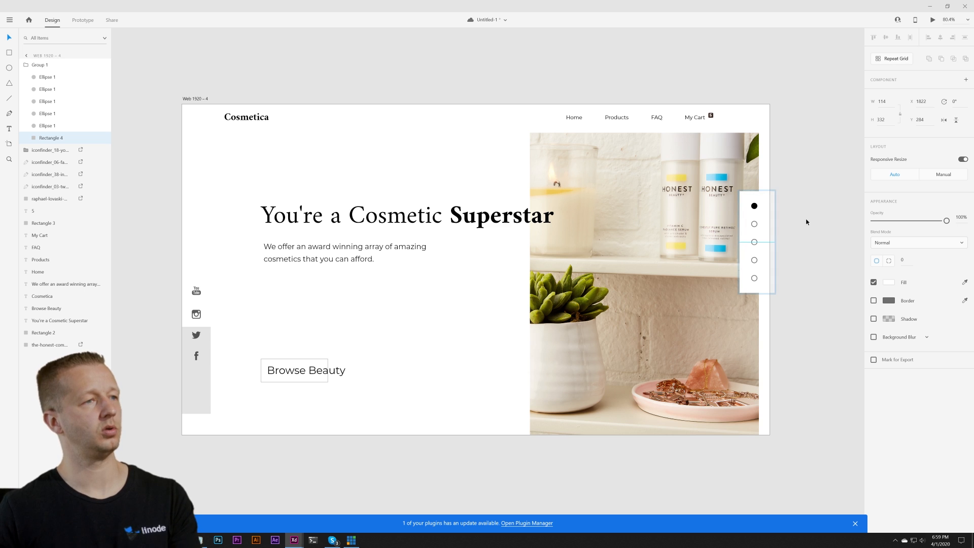
{"action": "left_click", "coordinate": [798, 220]}
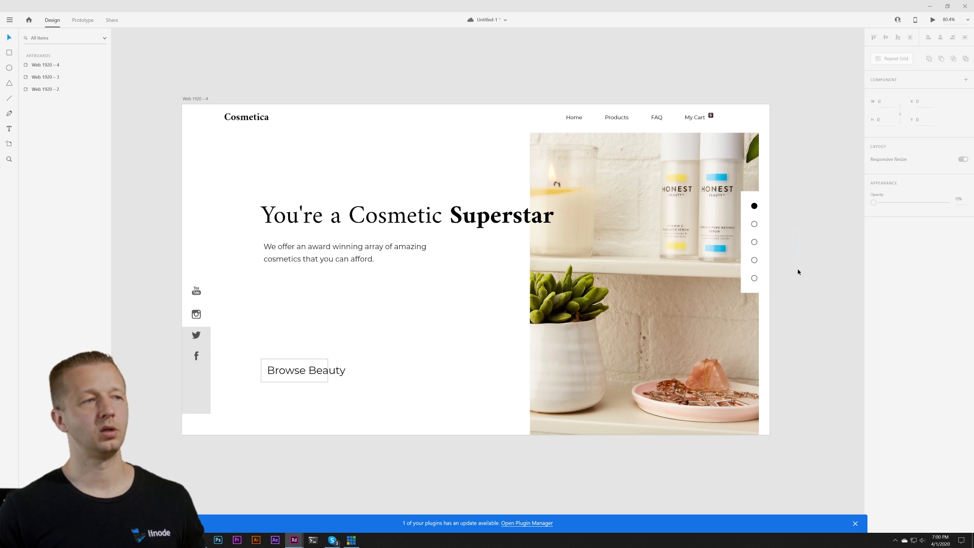
Step: Reposition the shelf photo inside its frame to show the pink-potted plant and the Honest jar and tube
{"action": "left_click", "coordinate": [715, 182]}
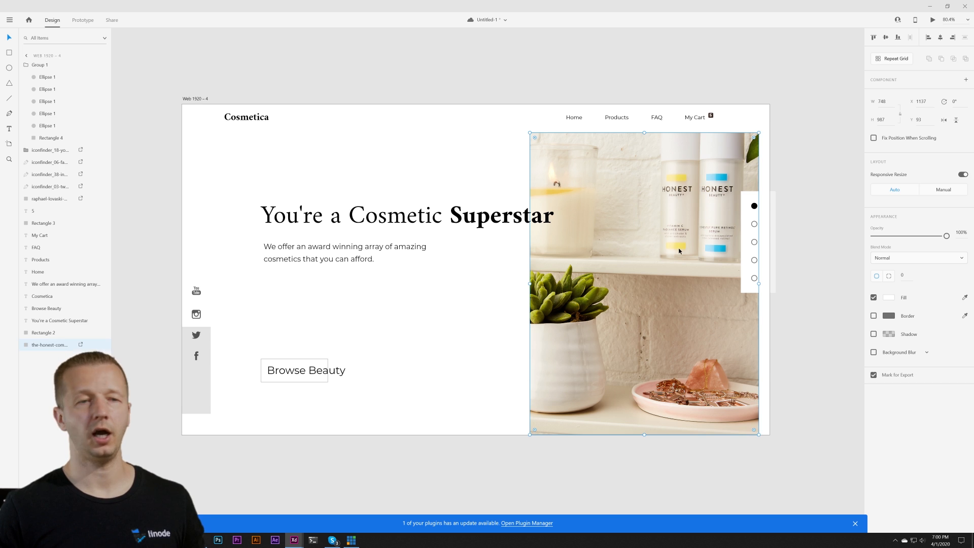
{"action": "double_click", "coordinate": [684, 270]}
{"action": "left_click_drag", "start_coordinate": [660, 276], "coordinate": [684, 260]}
{"action": "left_click", "coordinate": [790, 105]}
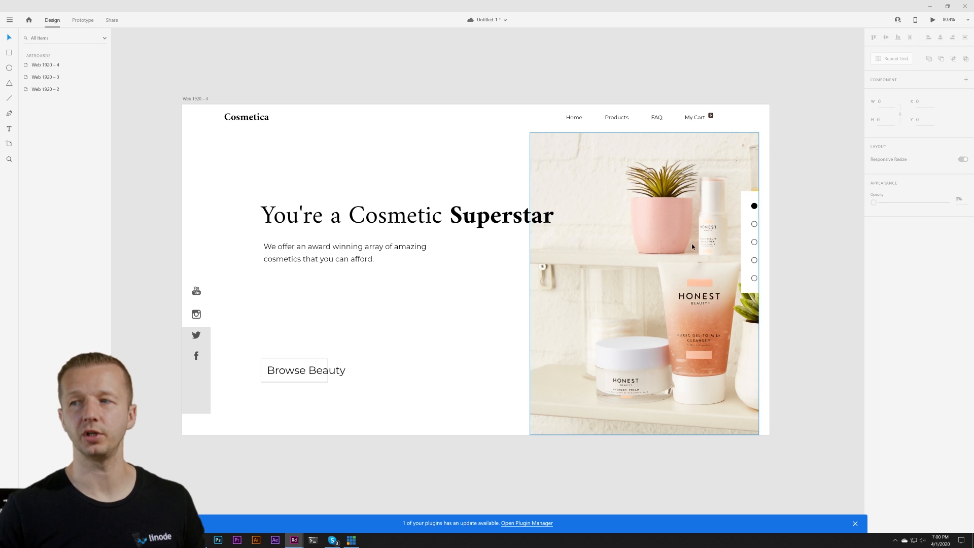
{"action": "left_click", "coordinate": [432, 355]}
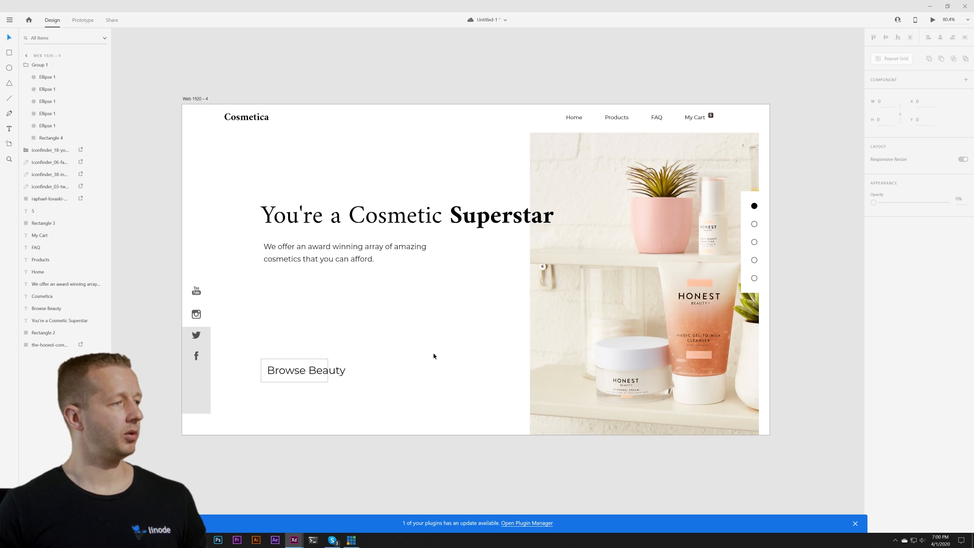
Step: Copy the makeup brushes banner from the Web 1920 – 3 artboard
{"action": "scroll", "coordinate": [433, 353], "scroll_direction": "down", "scroll_amount": 4}
{"action": "left_click_drag", "start_coordinate": [328, 321], "coordinate": [526, 266]}
{"action": "left_click", "coordinate": [337, 314]}
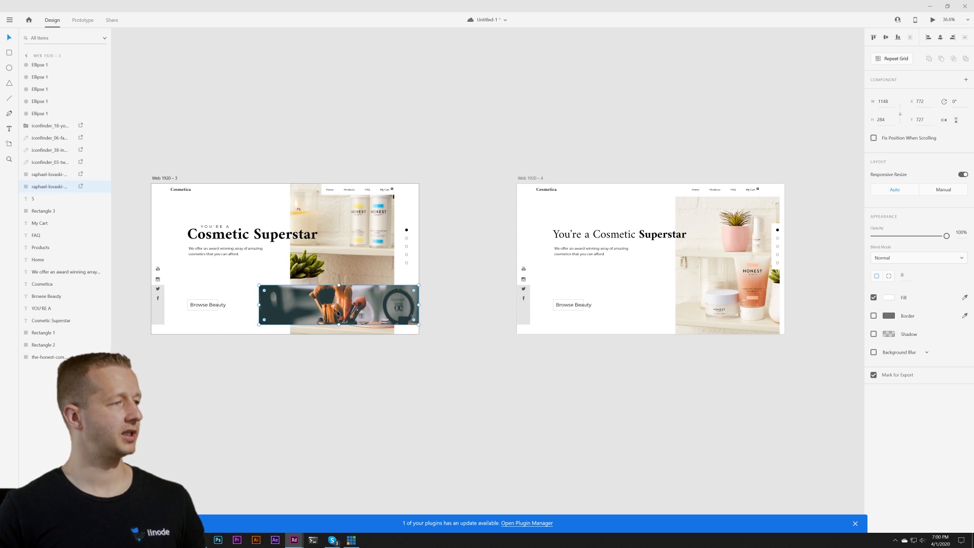
Step: Delete the grey block behind the social icons on the Web 1920 – 4 artboard
{"action": "left_click", "coordinate": [572, 329]}
{"action": "scroll", "coordinate": [570, 321], "scroll_direction": "up", "scroll_amount": 3}
{"action": "left_click", "coordinate": [494, 312]}
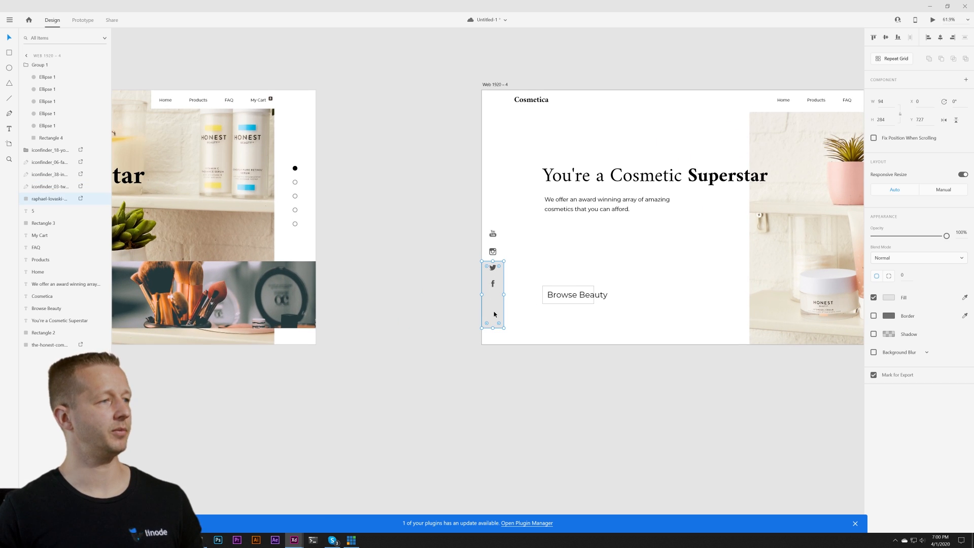
{"action": "key", "text": "Delete"}
Step: Move the Browse Beauty button above the headline and shift the four social icons up beside the headline and paragraph
{"action": "mouse_move", "coordinate": [549, 268]}
{"action": "left_mouse_down"}
{"action": "mouse_move", "coordinate": [582, 309]}
{"action": "mouse_move", "coordinate": [532, 209]}
{"action": "mouse_move", "coordinate": [639, 137]}
{"action": "left_mouse_up"}
{"action": "left_click", "coordinate": [509, 252]}
{"action": "left_click_drag", "start_coordinate": [474, 210], "coordinate": [513, 316]}
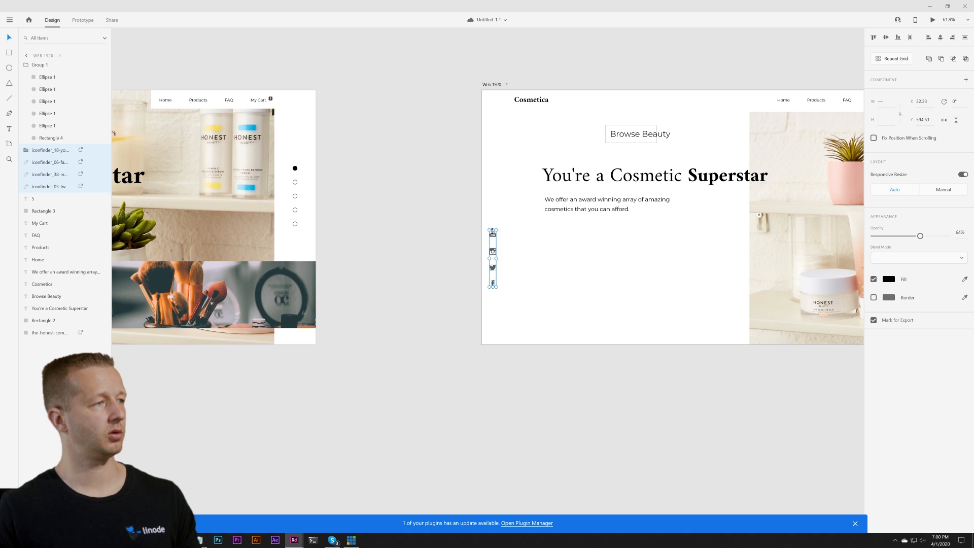
{"action": "left_click_drag", "start_coordinate": [492, 232], "coordinate": [493, 167]}
{"action": "left_click", "coordinate": [612, 279]}
Step: Paste the makeup brushes banner into Web 1920 – 4 at X 0, Y 727 and resize it to about 457 by 353
{"action": "left_click_drag", "start_coordinate": [596, 246], "coordinate": [396, 271]}
{"action": "key", "text": "ctrl+v"}
{"action": "left_click_drag", "start_coordinate": [546, 308], "coordinate": [368, 310]}
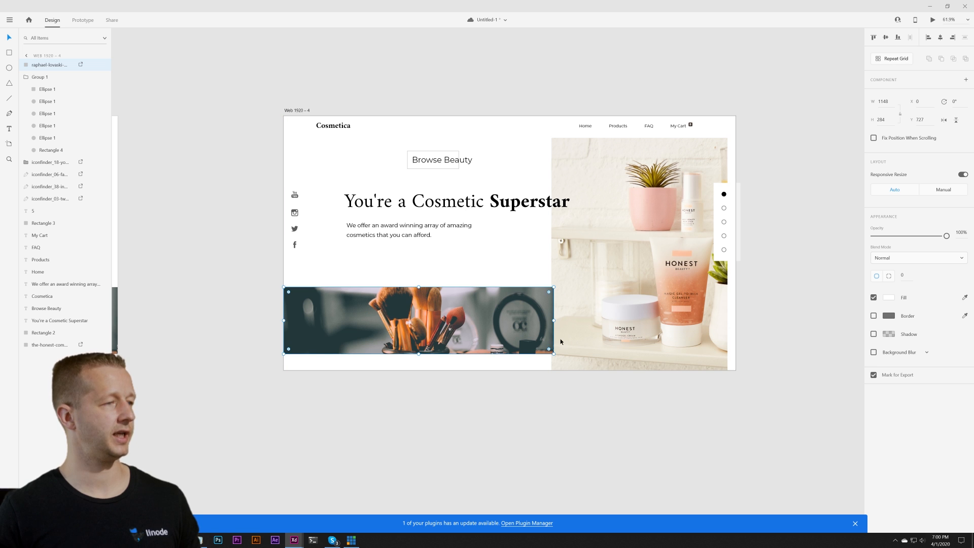
{"action": "mouse_move", "coordinate": [553, 320]}
{"action": "left_mouse_down"}
{"action": "mouse_move", "coordinate": [369, 320]}
{"action": "mouse_move", "coordinate": [391, 321]}
{"action": "left_mouse_up"}
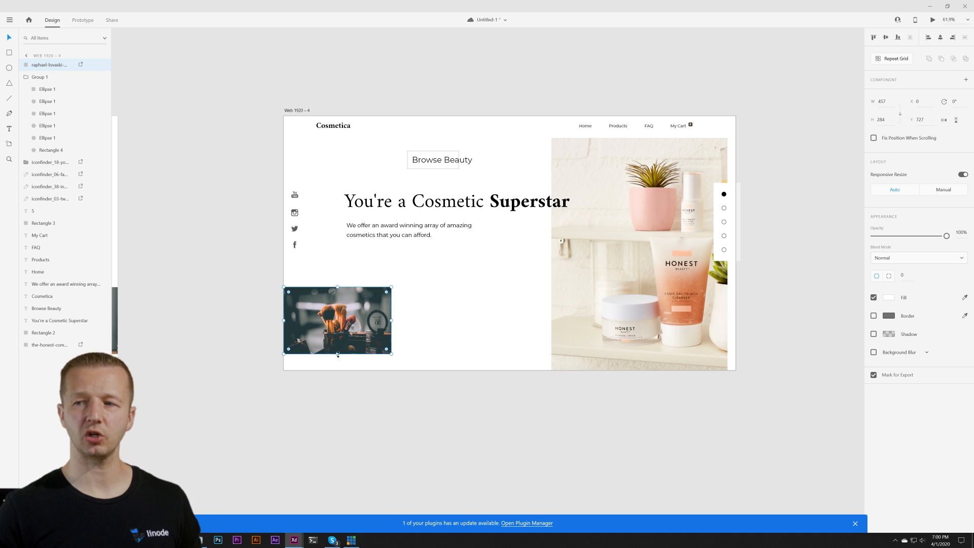
{"action": "left_click_drag", "start_coordinate": [337, 354], "coordinate": [337, 371]}
{"action": "key", "text": "ctrl+d"}
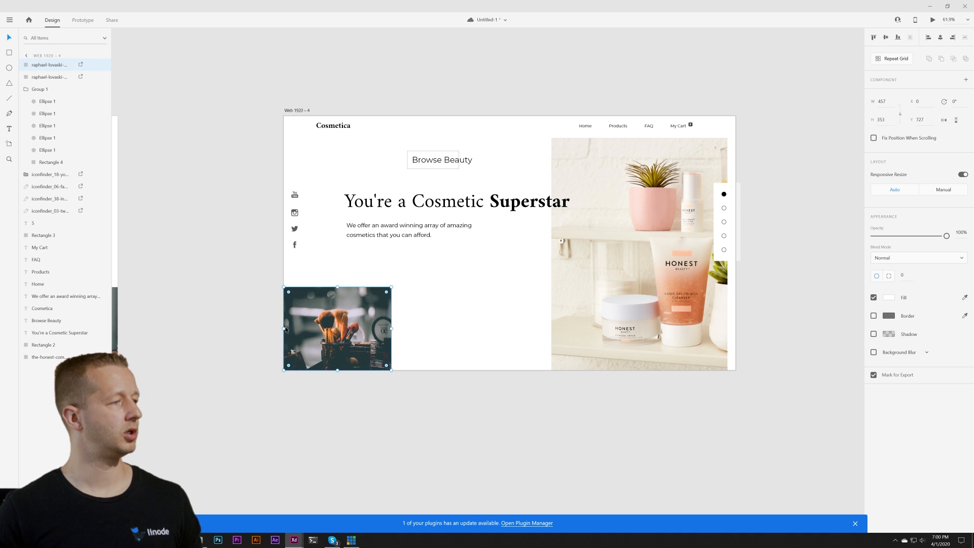
{"action": "key", "text": "Delete"}
{"action": "left_click", "coordinate": [346, 323]}
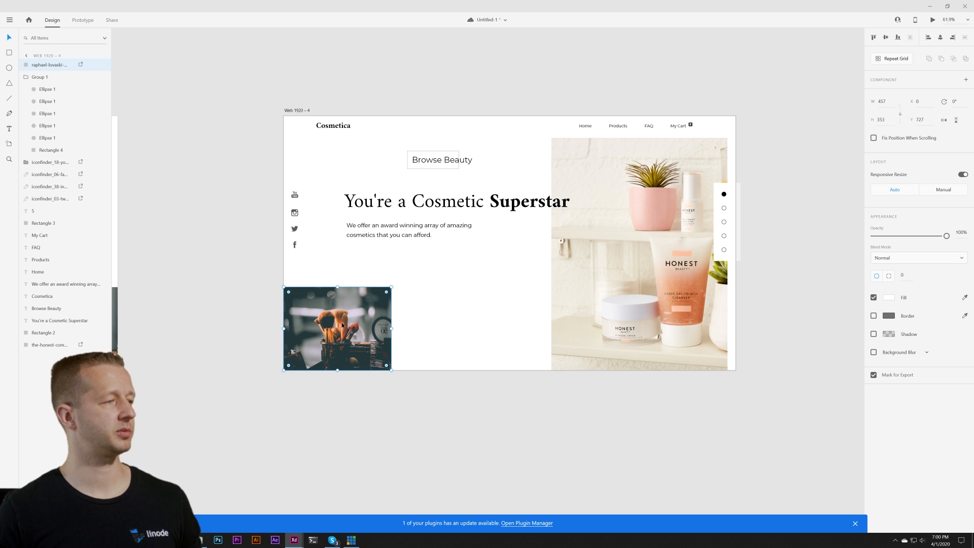
{"action": "double_click", "coordinate": [342, 321]}
{"action": "left_click", "coordinate": [393, 387]}
{"action": "left_click", "coordinate": [332, 346]}
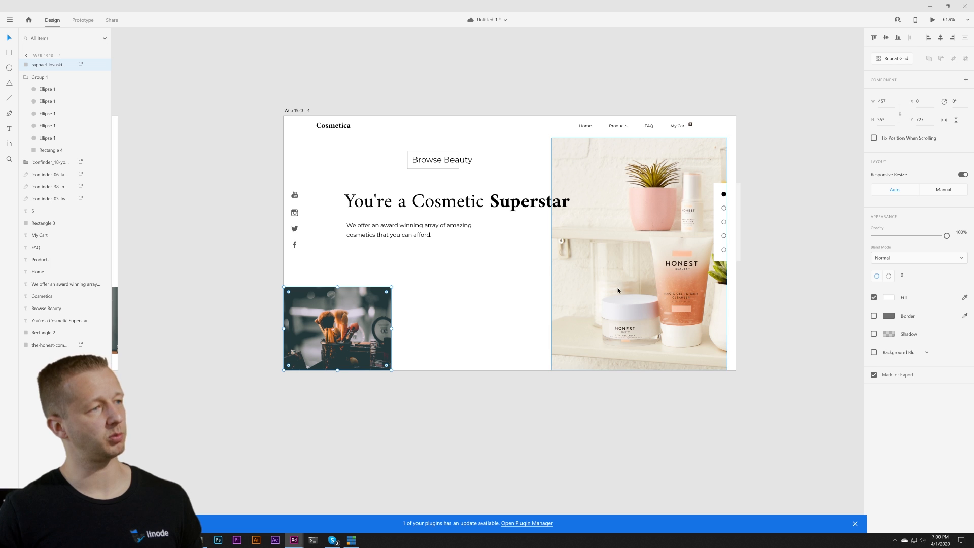
Step: Try widening the brushes photo to about 1449 so it overlaps the shelf photo, and undo the resize
{"action": "left_click_drag", "start_coordinate": [391, 328], "coordinate": [624, 333]}
{"action": "left_click", "coordinate": [621, 413]}
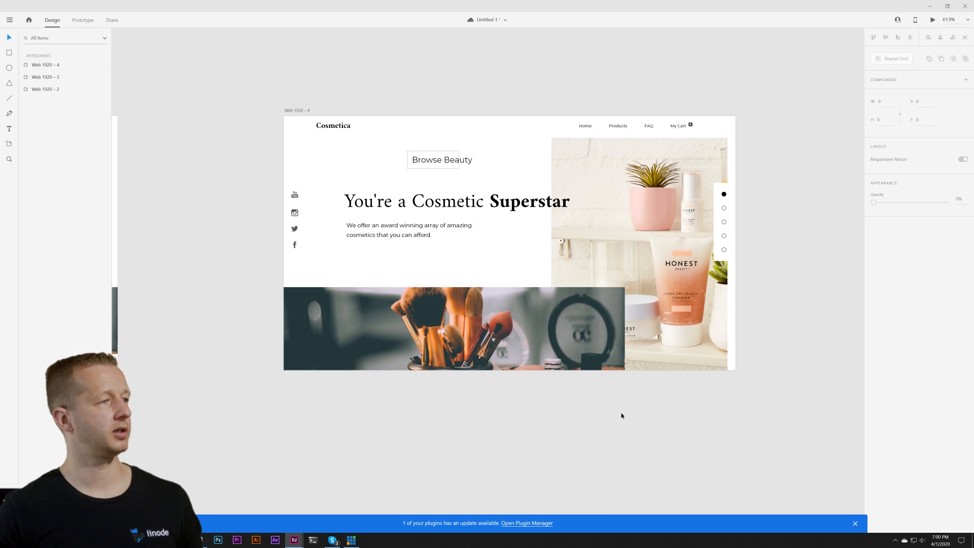
{"action": "left_click", "coordinate": [538, 331]}
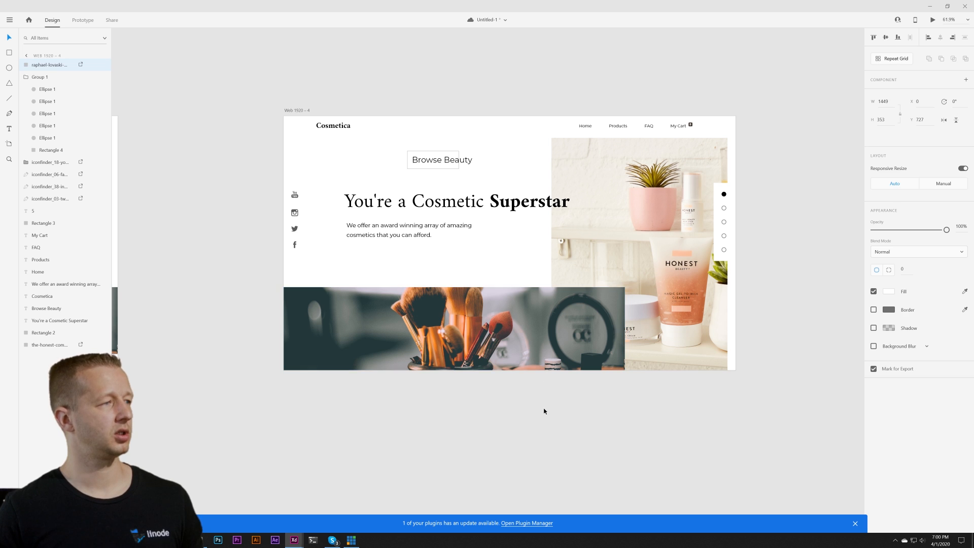
{"action": "key", "text": "ctrl+z"}
Step: Duplicate the brushes photo as an adjoining block about 870 by 353 at X 457, filled with dark teal sampled from the photo
{"action": "key", "text": "ctrl+d"}
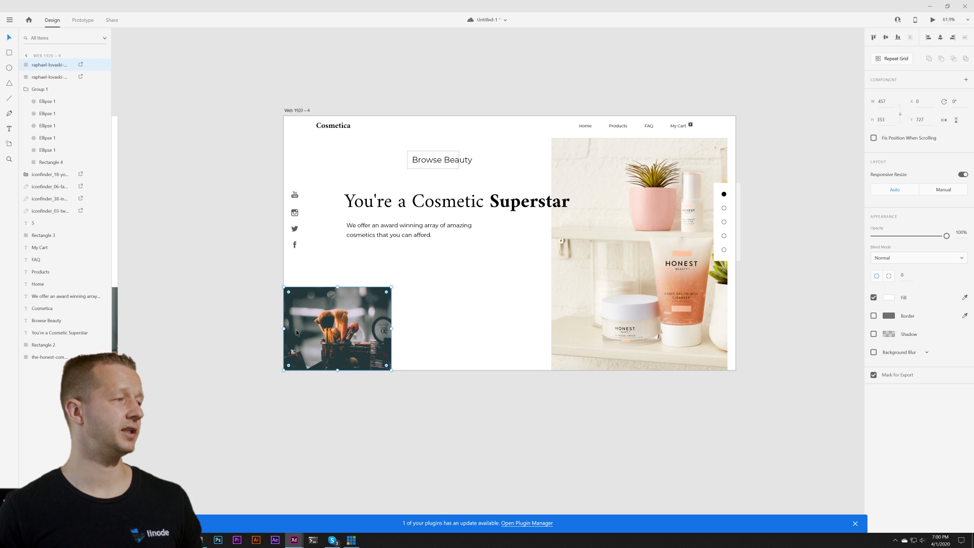
{"action": "left_click_drag", "start_coordinate": [285, 329], "coordinate": [596, 327]}
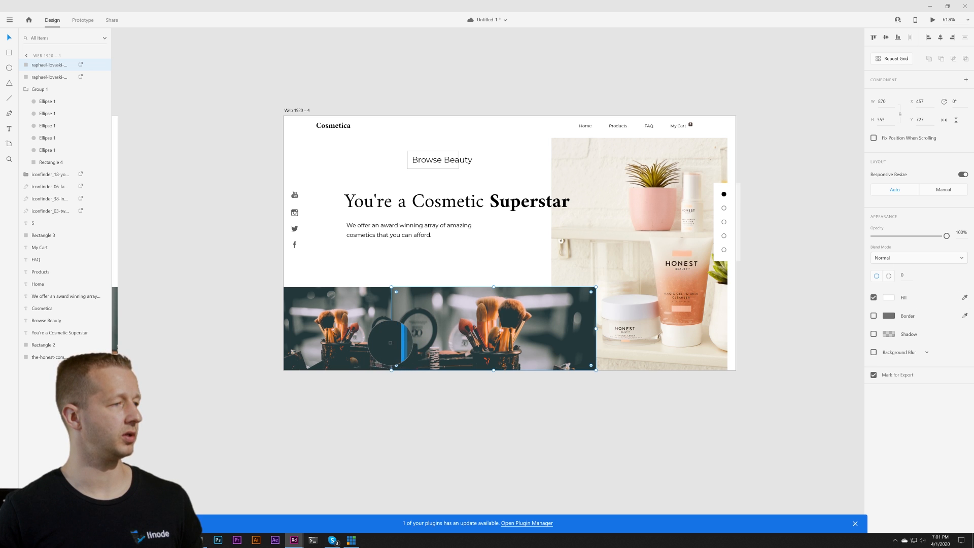
{"action": "left_click", "coordinate": [391, 343]}
{"action": "left_click", "coordinate": [512, 433]}
{"action": "left_click", "coordinate": [348, 336]}
{"action": "left_click", "coordinate": [421, 391]}
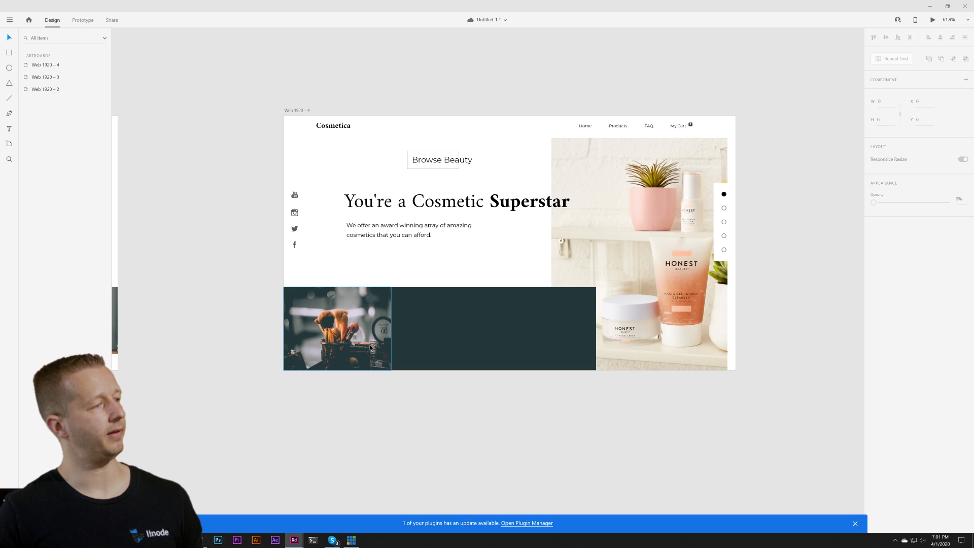
{"action": "double_click", "coordinate": [359, 337]}
{"action": "left_click", "coordinate": [413, 391]}
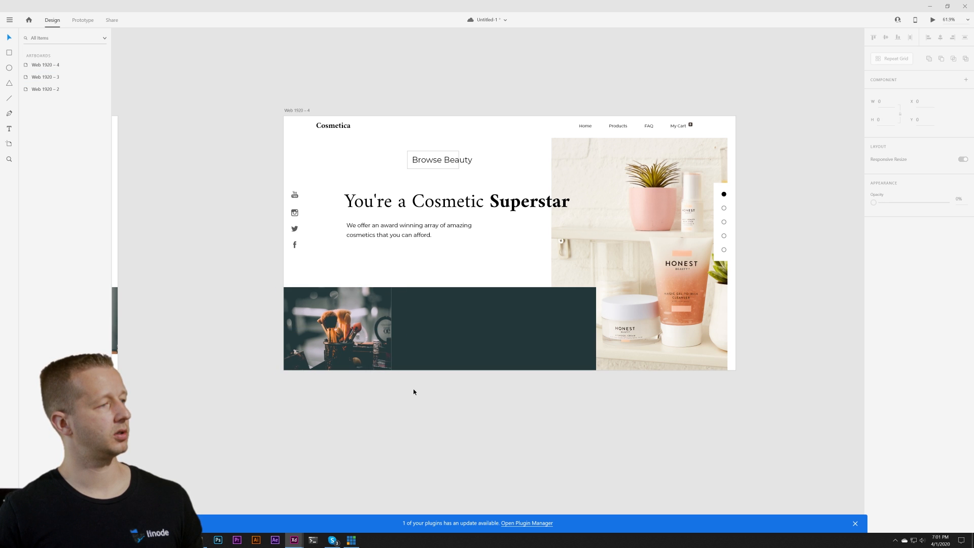
{"action": "left_click", "coordinate": [370, 325]}
{"action": "left_click", "coordinate": [524, 411]}
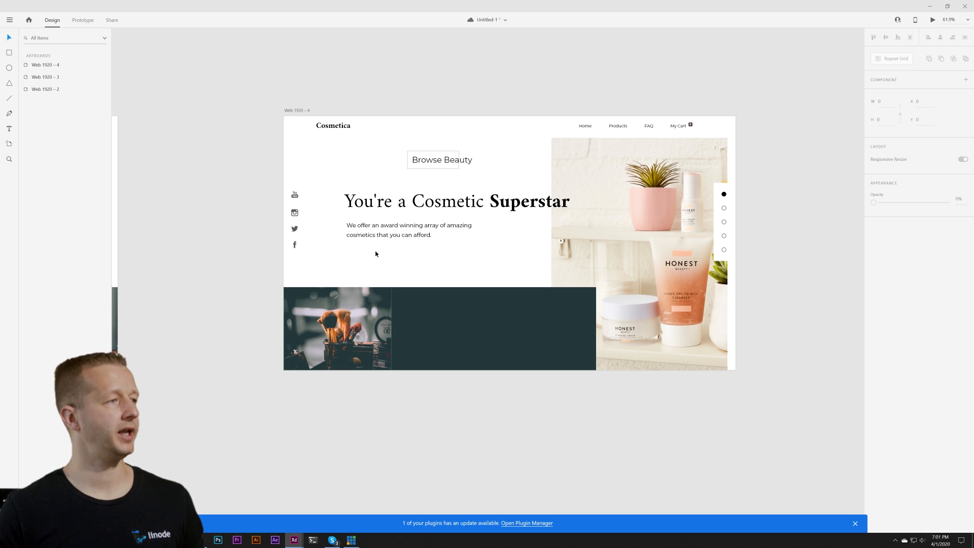
Step: Bring the Browse Beauty button to the front and move it onto the dark teal block
{"action": "left_click", "coordinate": [471, 165]}
{"action": "left_click_drag", "start_coordinate": [446, 161], "coordinate": [462, 267]}
{"action": "right_click", "coordinate": [462, 267]}
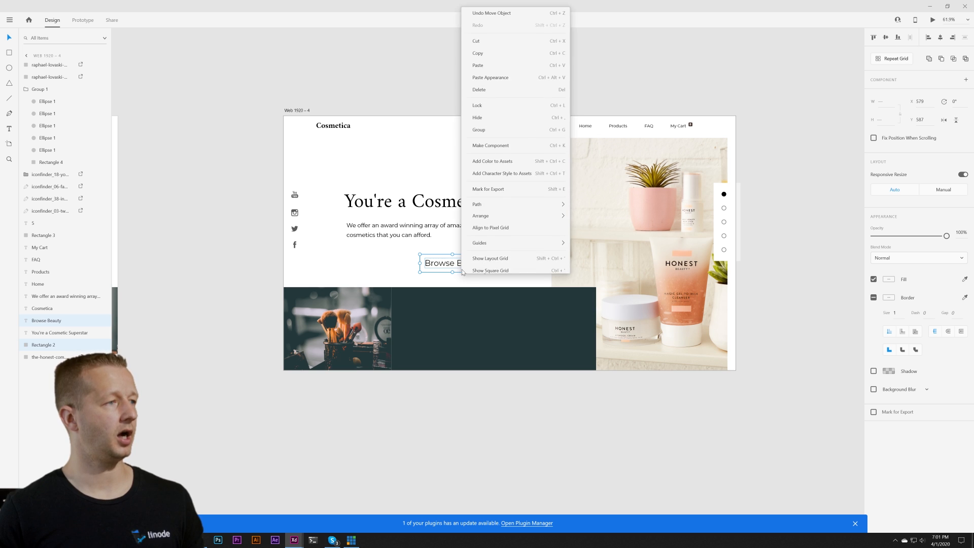
{"action": "mouse_move", "coordinate": [556, 213]}
{"action": "left_click", "coordinate": [588, 213]}
{"action": "left_click_drag", "start_coordinate": [464, 267], "coordinate": [462, 351]}
{"action": "left_click", "coordinate": [476, 424]}
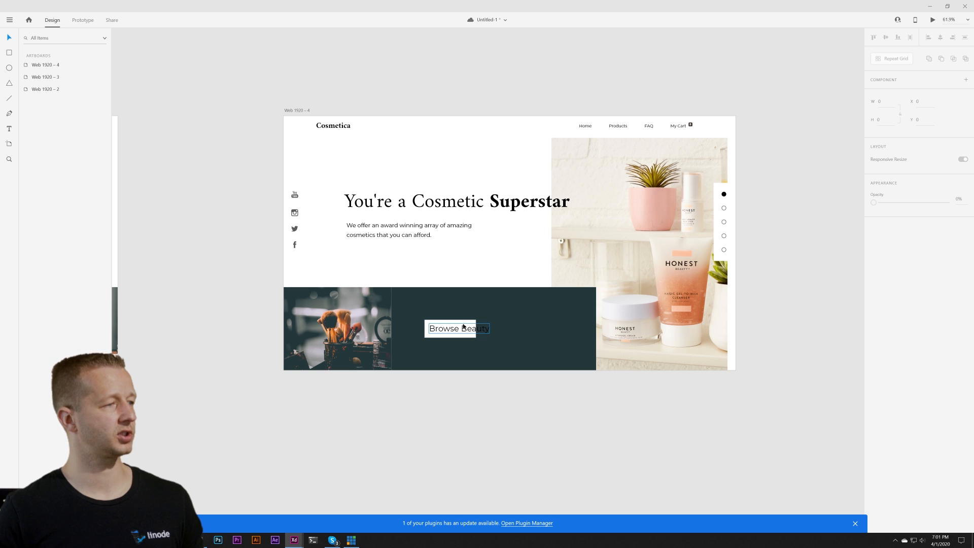
Step: Remove the white fill from the Browse Beauty button's rectangle, keeping its border
{"action": "left_click", "coordinate": [469, 326]}
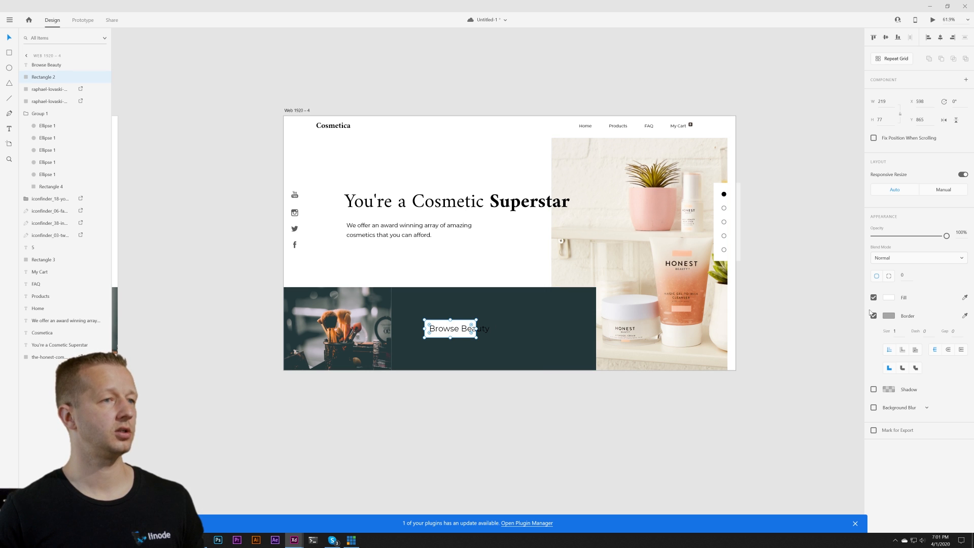
{"action": "left_click", "coordinate": [873, 316]}
{"action": "left_click", "coordinate": [873, 315]}
{"action": "left_click", "coordinate": [873, 298]}
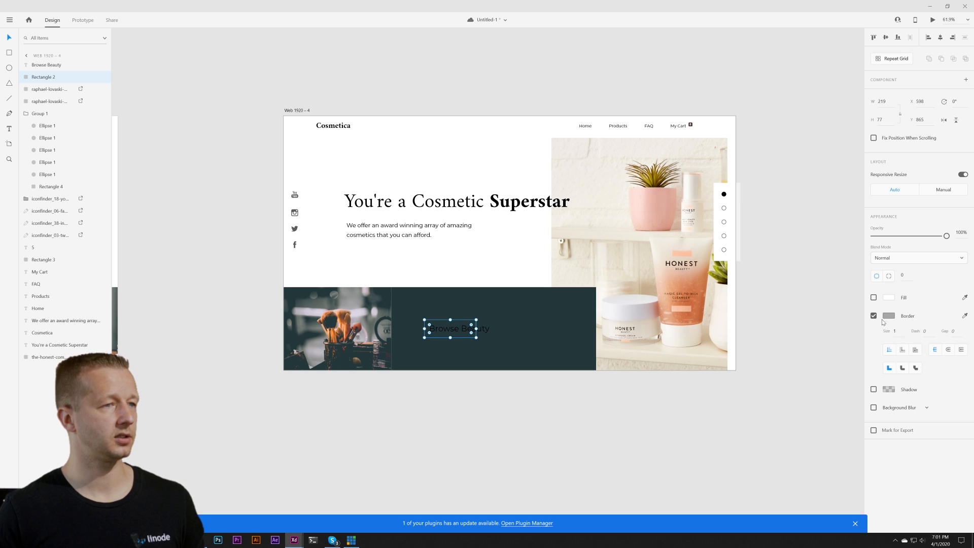
{"action": "left_click", "coordinate": [888, 316]}
{"action": "left_click", "coordinate": [483, 327]}
Step: Change the Browse Beauty text colour to white
{"action": "left_click", "coordinate": [482, 328]}
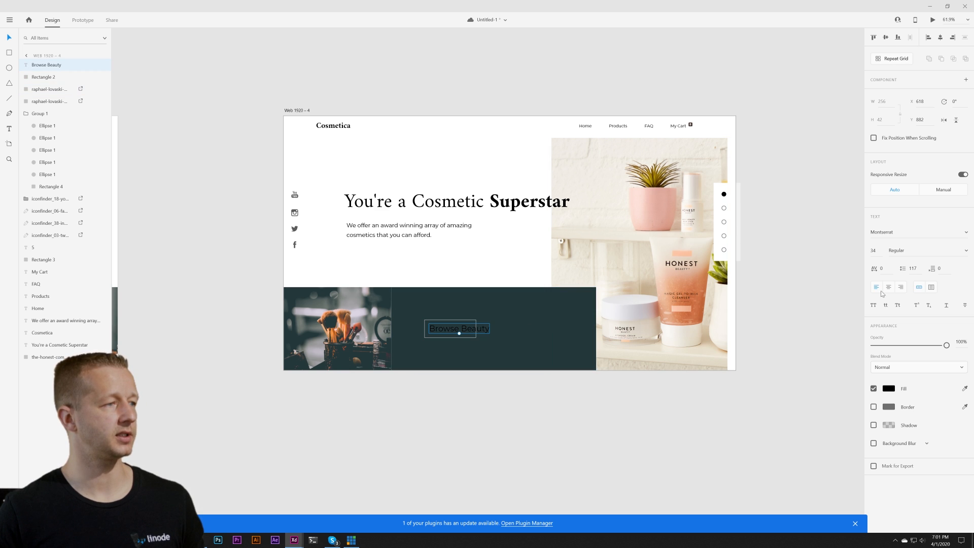
{"action": "left_click", "coordinate": [889, 389]}
{"action": "left_click", "coordinate": [775, 337]}
{"action": "left_click", "coordinate": [706, 420]}
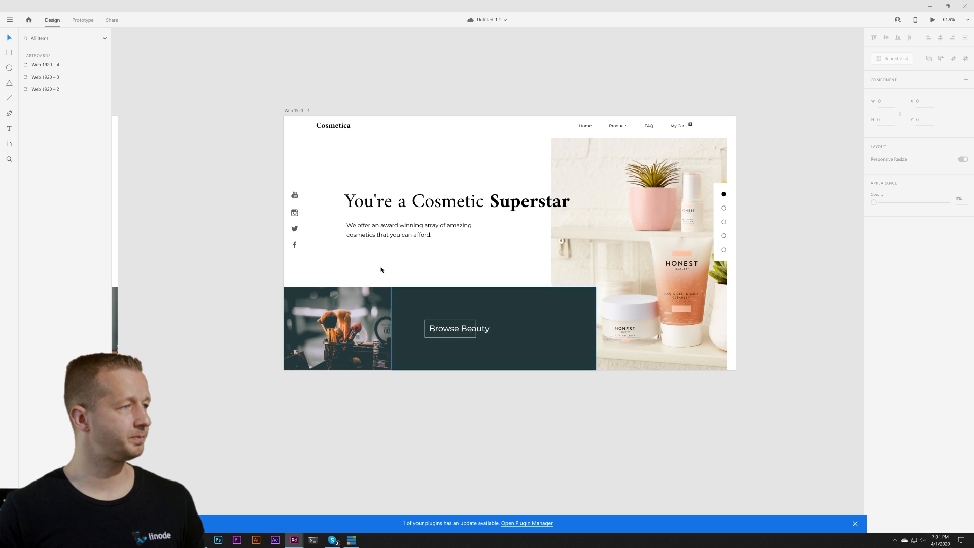
Step: Move the paragraph right until its text lines up with the left edge of the dark teal block
{"action": "left_click", "coordinate": [359, 232]}
{"action": "left_click_drag", "start_coordinate": [365, 232], "coordinate": [428, 235]}
{"action": "left_click", "coordinate": [414, 427]}
{"action": "left_click", "coordinate": [476, 374]}
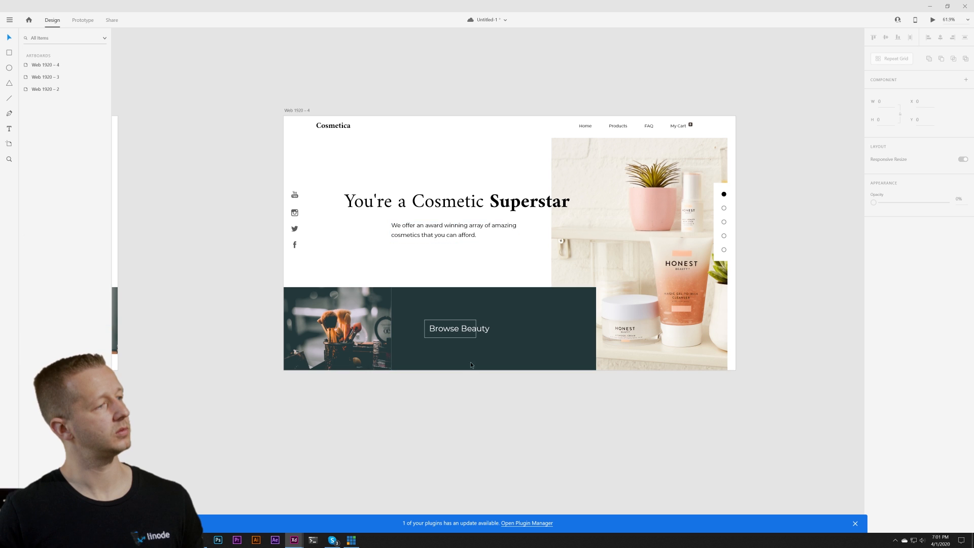
Step: Extend the brushes photo and teal block upward together to Y 661, shifting the Browse Beauty button up with them
{"action": "left_click_drag", "start_coordinate": [238, 279], "coordinate": [520, 354]}
{"action": "left_click_drag", "start_coordinate": [439, 286], "coordinate": [441, 272]}
{"action": "left_click", "coordinate": [524, 404]}
{"action": "left_click_drag", "start_coordinate": [546, 401], "coordinate": [569, 418]}
Step: Duplicate the teal block and shrink the copy to a 91 by 91 square in its upper-right corner
{"action": "left_click", "coordinate": [572, 315]}
{"action": "key", "text": "ctrl+d"}
{"action": "left_click_drag", "start_coordinate": [391, 321], "coordinate": [576, 321]}
{"action": "left_click_drag", "start_coordinate": [585, 370], "coordinate": [575, 293]}
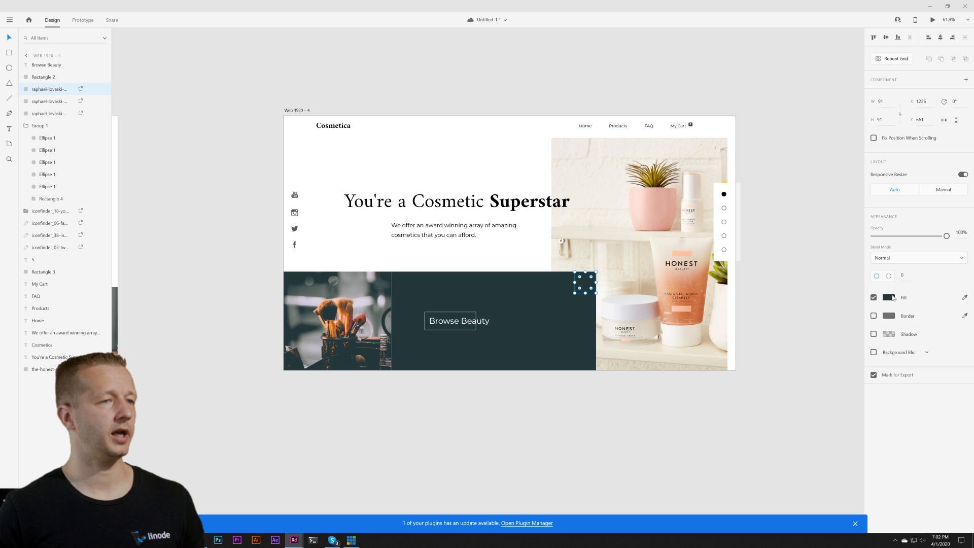
Step: Fill the small corner square with a cream colour sampled from the shelf photo
{"action": "left_click", "coordinate": [964, 298]}
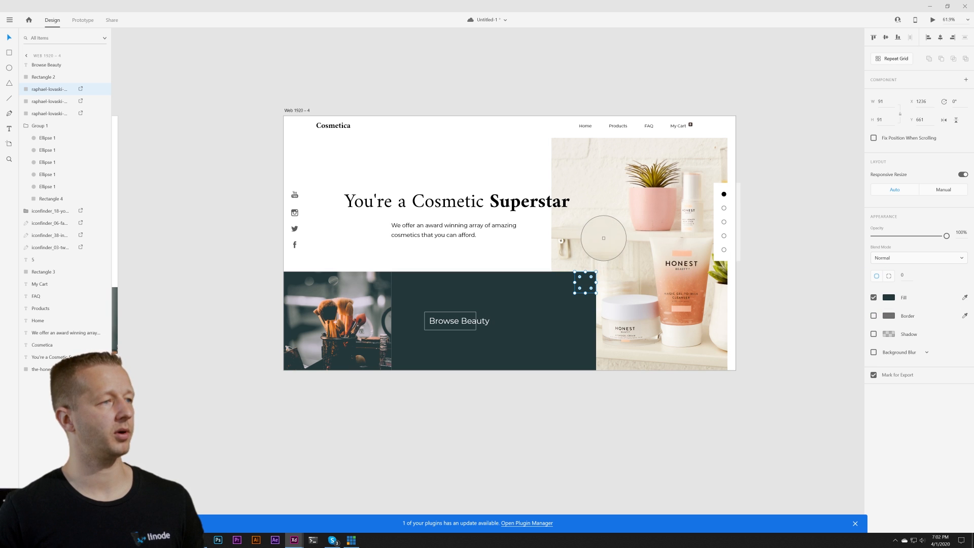
{"action": "left_click", "coordinate": [605, 277]}
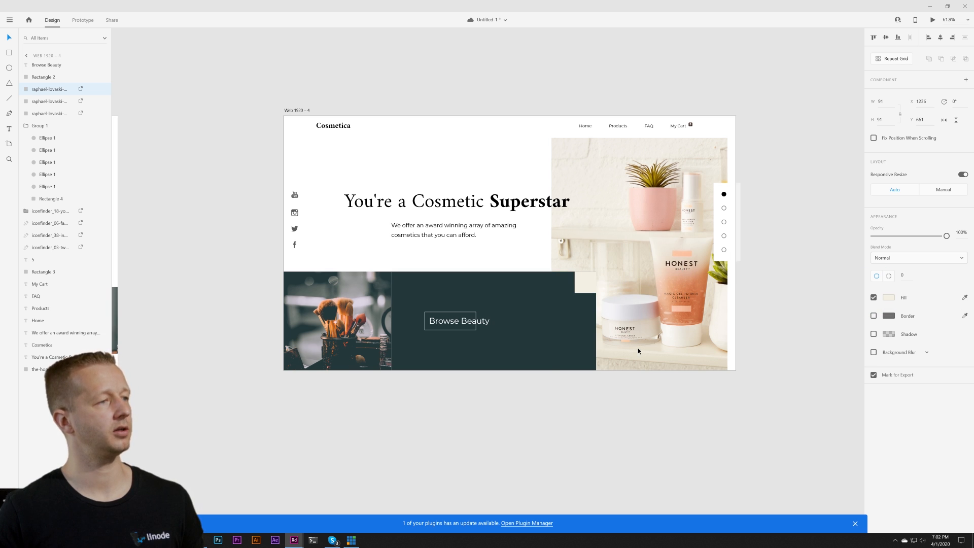
{"action": "left_click", "coordinate": [658, 423]}
{"action": "left_click", "coordinate": [586, 283]}
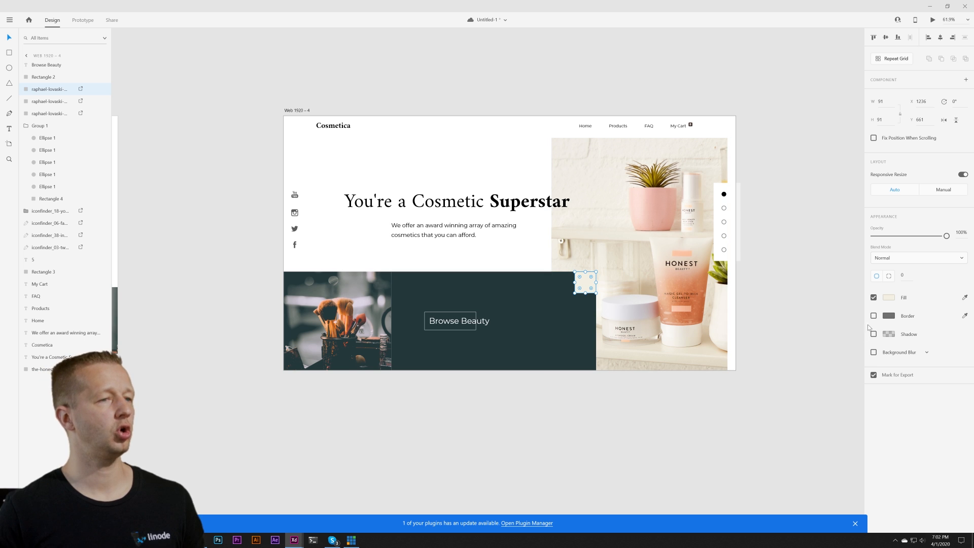
Step: Recolour the small corner square with the dark teal sampled from the block, lightened slightly so it stands out
{"action": "left_click", "coordinate": [964, 298]}
{"action": "left_click", "coordinate": [569, 314]}
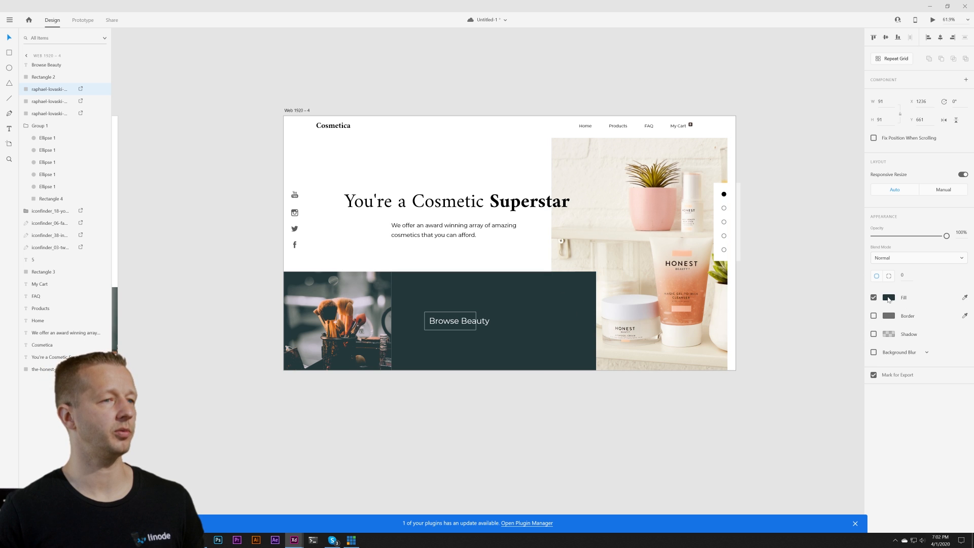
{"action": "left_click", "coordinate": [888, 298]}
{"action": "left_click_drag", "start_coordinate": [801, 302], "coordinate": [801, 299]}
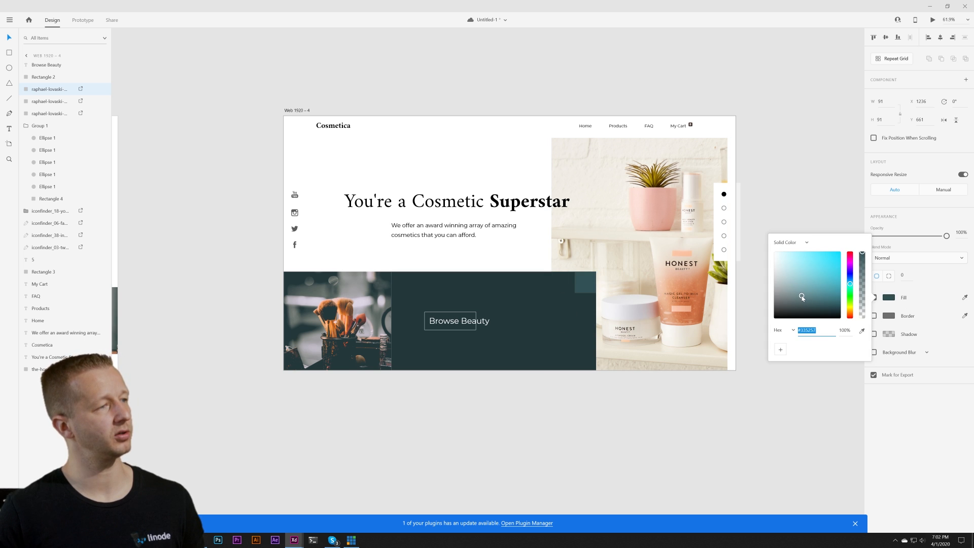
{"action": "left_click", "coordinate": [613, 416]}
Step: Move the light teal square to X 1137 at the shelf photo's left edge and place a copy diagonally below it on the right
{"action": "left_click_drag", "start_coordinate": [579, 284], "coordinate": [557, 288]}
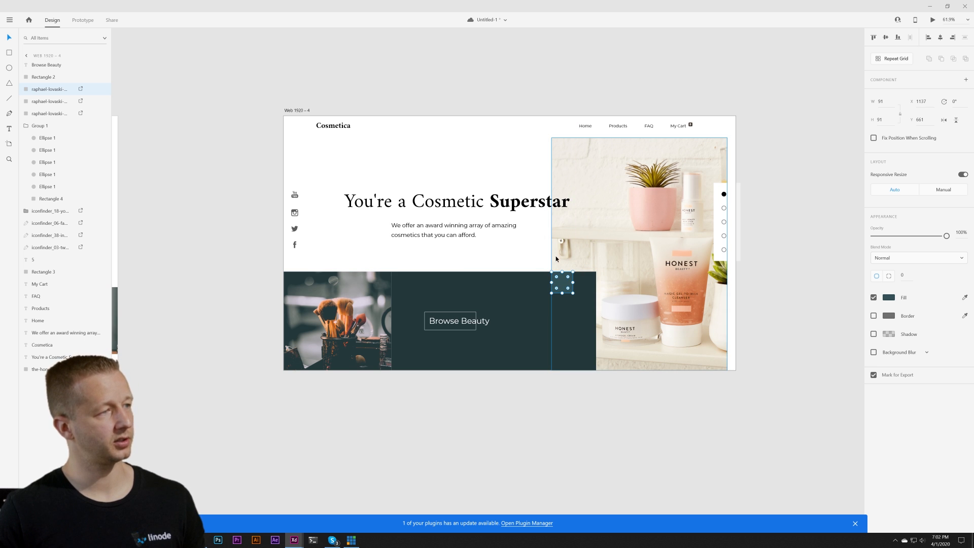
{"action": "left_click_drag", "start_coordinate": [562, 283], "coordinate": [596, 316]}
{"action": "left_click", "coordinate": [566, 284], "text": "shift"}
{"action": "left_click", "coordinate": [643, 419]}
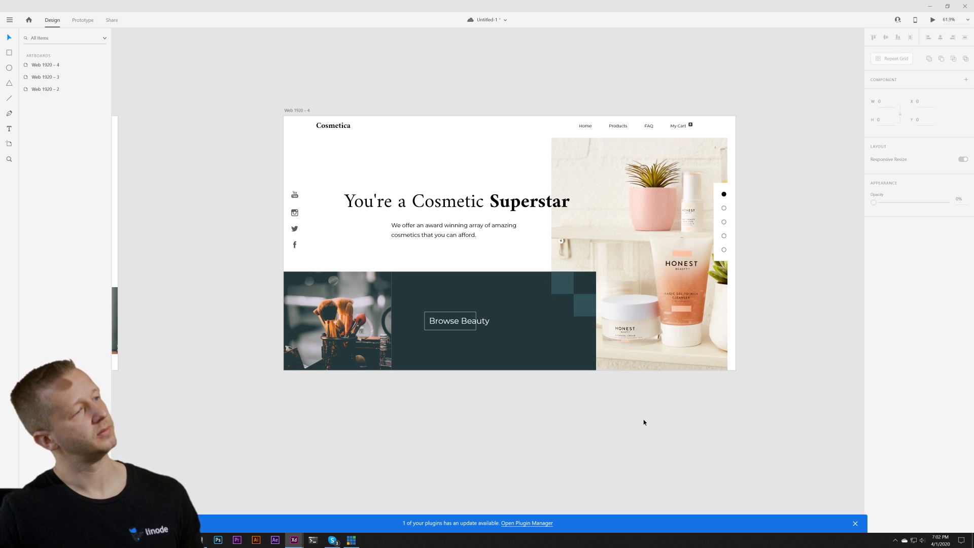
Step: Enlarge the upper light teal square at X 1137 to 95 by 95
{"action": "left_click", "coordinate": [577, 306]}
{"action": "left_click_drag", "start_coordinate": [590, 405], "coordinate": [600, 413]}
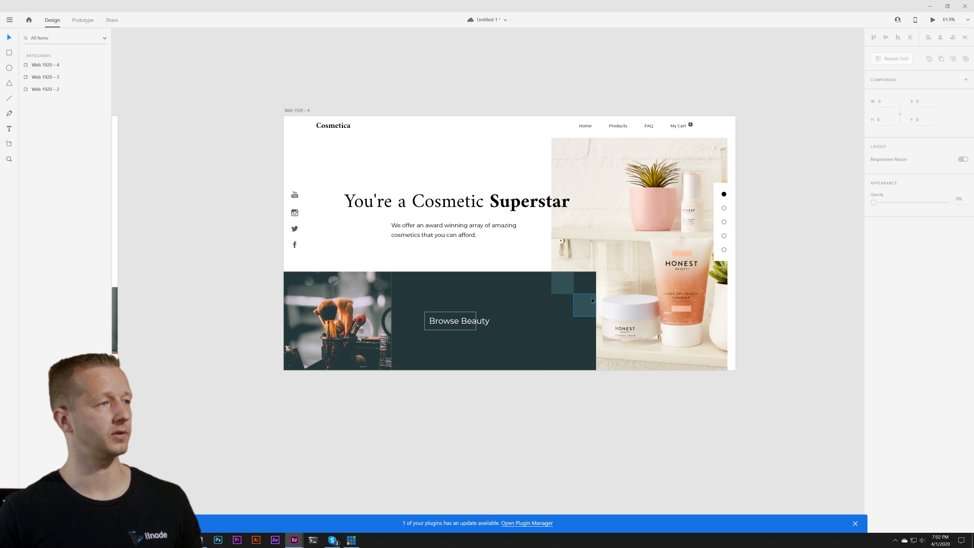
{"action": "left_click", "coordinate": [572, 290]}
{"action": "scroll", "coordinate": [577, 296], "scroll_direction": "up", "scroll_amount": 5}
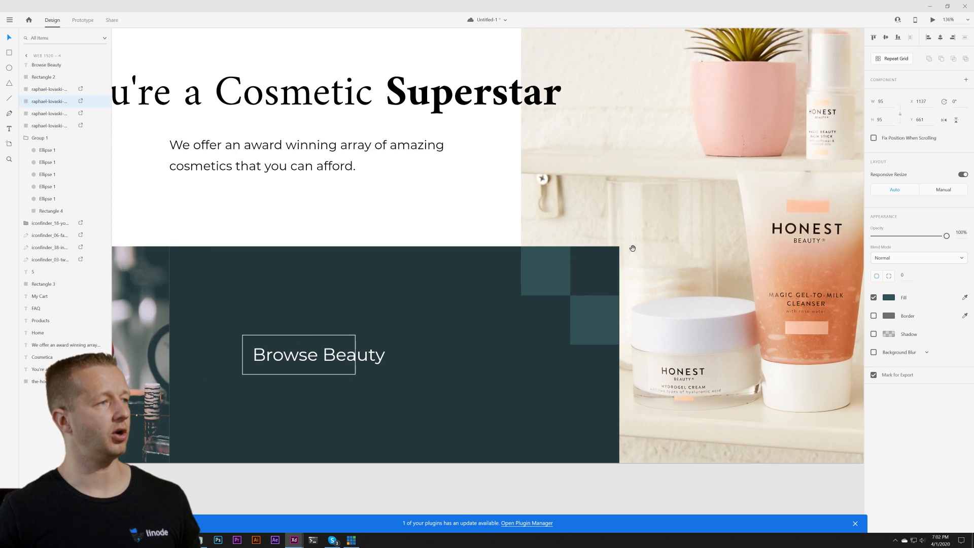
{"action": "key", "text": "Escape"}
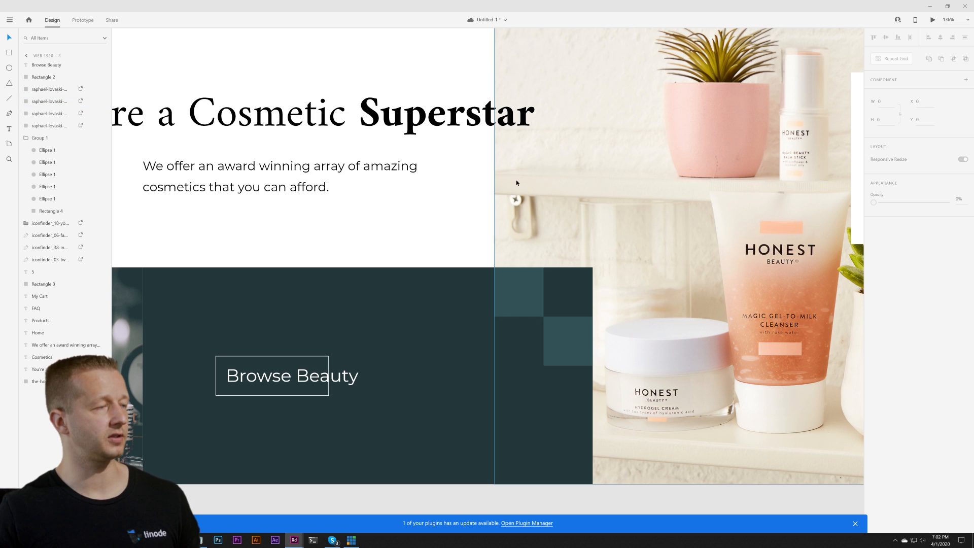
Step: Check the squares and headline against the shelf photo's left edge with a temporary vertical guide
{"action": "scroll", "coordinate": [454, 215], "scroll_direction": "down", "scroll_amount": 6}
{"action": "left_click", "coordinate": [520, 364]}
{"action": "left_click_drag", "start_coordinate": [535, 364], "coordinate": [536, 463]}
{"action": "scroll", "coordinate": [512, 377], "scroll_direction": "up", "scroll_amount": 3}
{"action": "scroll", "coordinate": [513, 377], "scroll_direction": "up", "scroll_amount": 1}
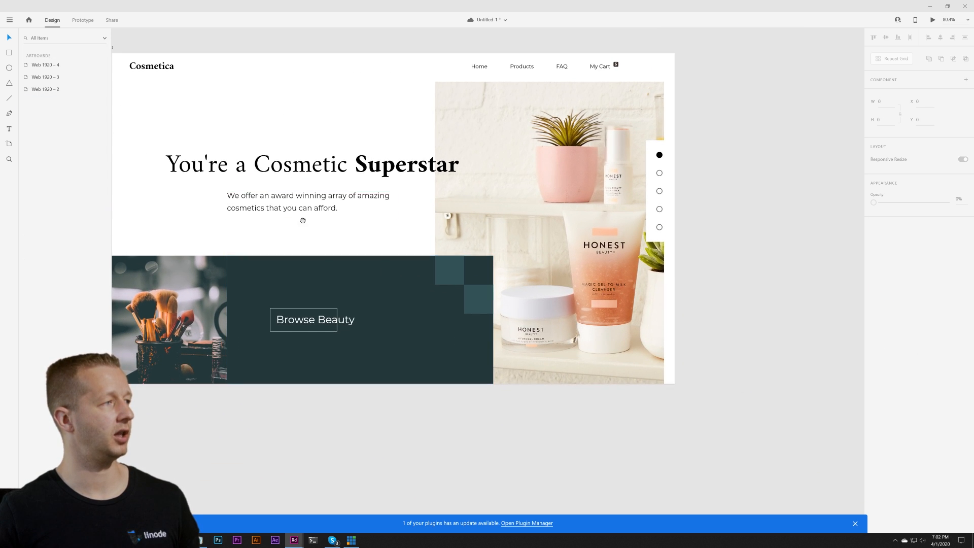
{"action": "left_click_drag", "start_coordinate": [302, 219], "coordinate": [391, 230]}
{"action": "left_click_drag", "start_coordinate": [172, 186], "coordinate": [522, 187]}
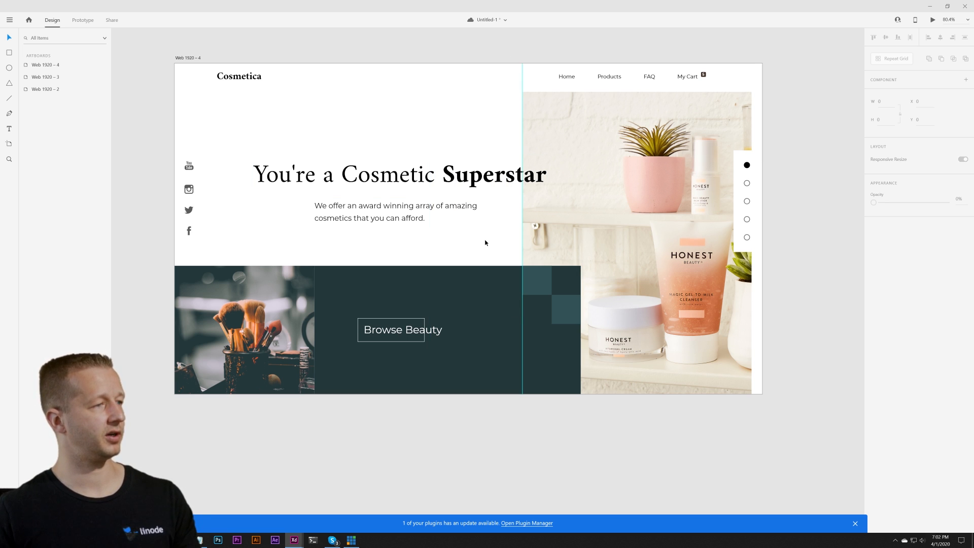
{"action": "left_click_drag", "start_coordinate": [521, 216], "coordinate": [145, 211]}
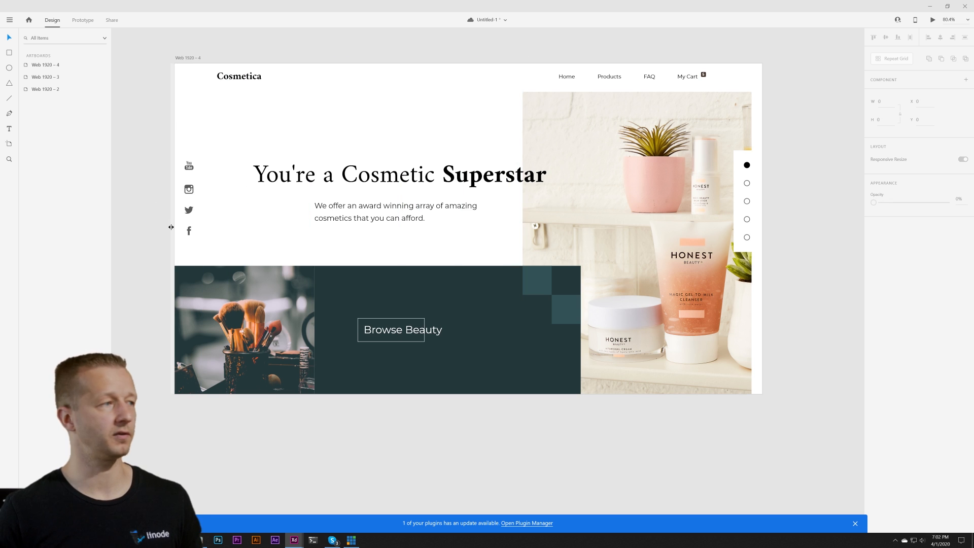
Step: Move the paragraph down to Y 479 and place horizontal guides along the top and bottom of its two text lines
{"action": "left_click_drag", "start_coordinate": [326, 211], "coordinate": [331, 220]}
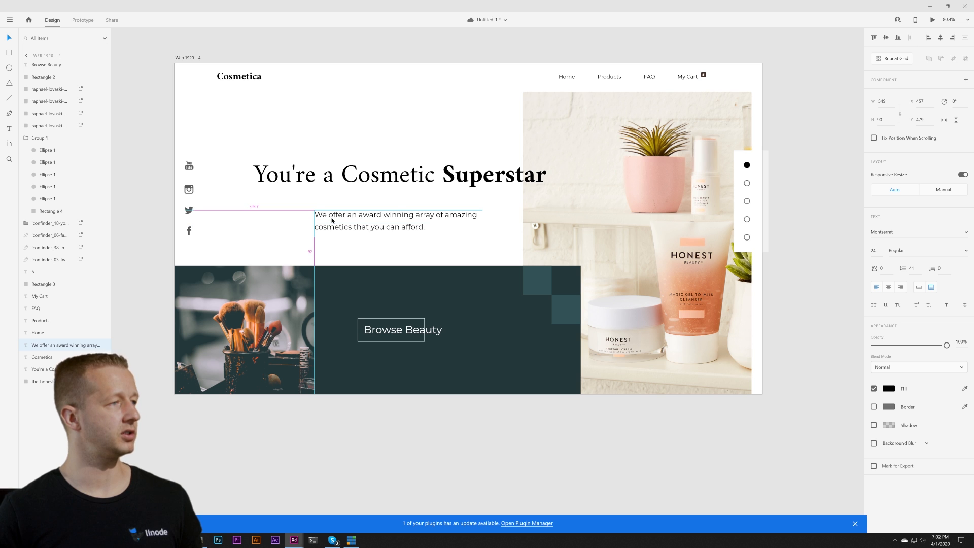
{"action": "left_click", "coordinate": [424, 425]}
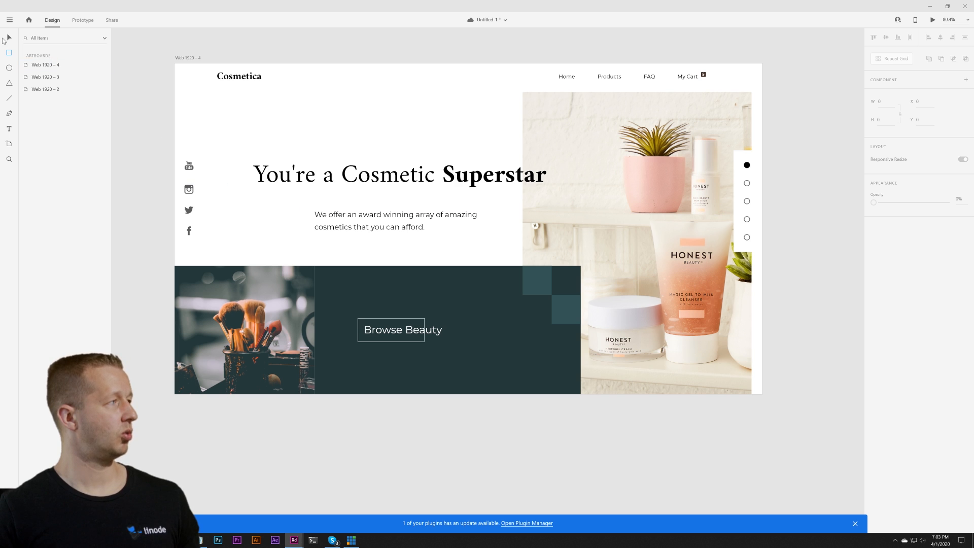
{"action": "left_click_drag", "start_coordinate": [281, 61], "coordinate": [313, 209]}
{"action": "left_click_drag", "start_coordinate": [307, 62], "coordinate": [330, 230]}
{"action": "left_click", "coordinate": [135, 133]}
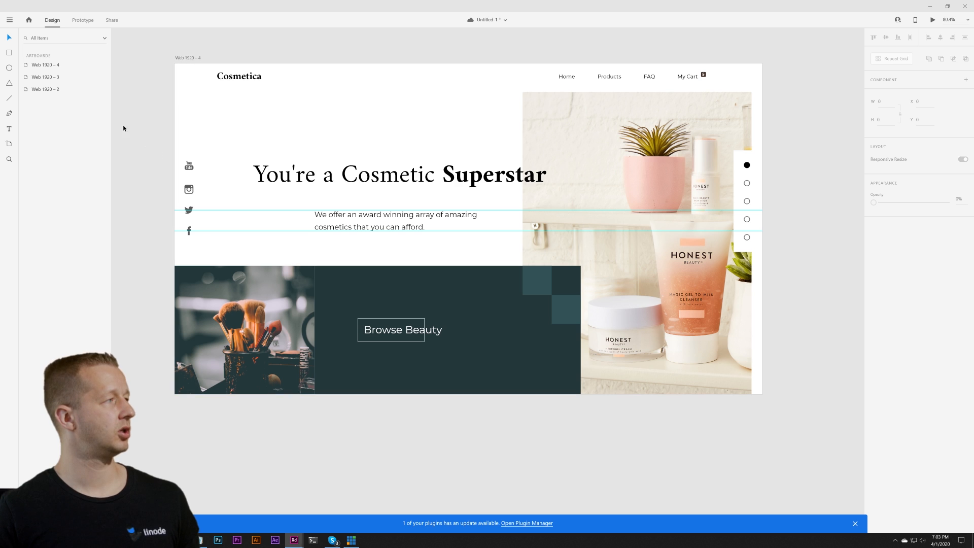
Step: Draw a borderless 414 by 68 rectangle between the guides at the artboard's left edge, filled with cream sampled from the shelf photo
{"action": "left_click", "coordinate": [9, 53]}
{"action": "left_click_drag", "start_coordinate": [175, 210], "coordinate": [303, 233]}
{"action": "left_click", "coordinate": [874, 316]}
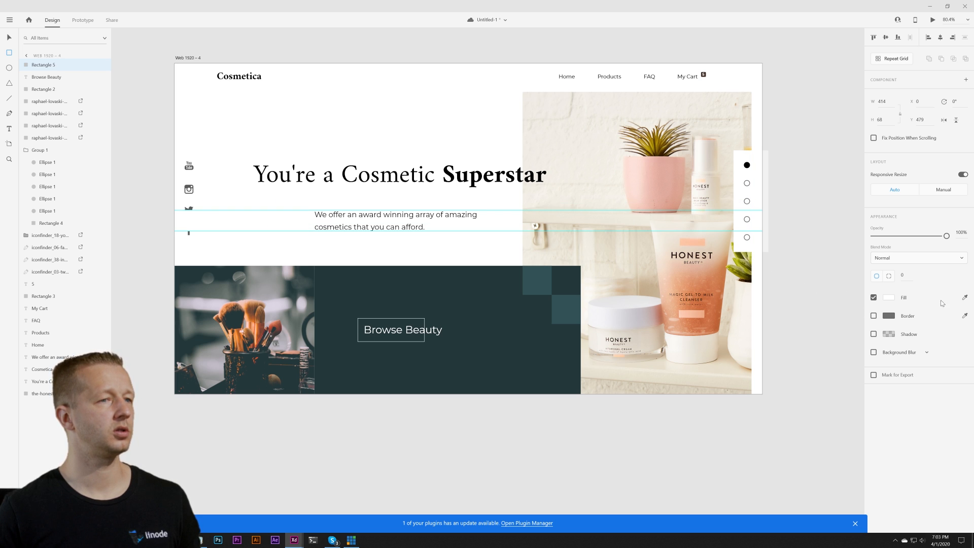
{"action": "left_click", "coordinate": [964, 298]}
{"action": "left_click", "coordinate": [584, 201]}
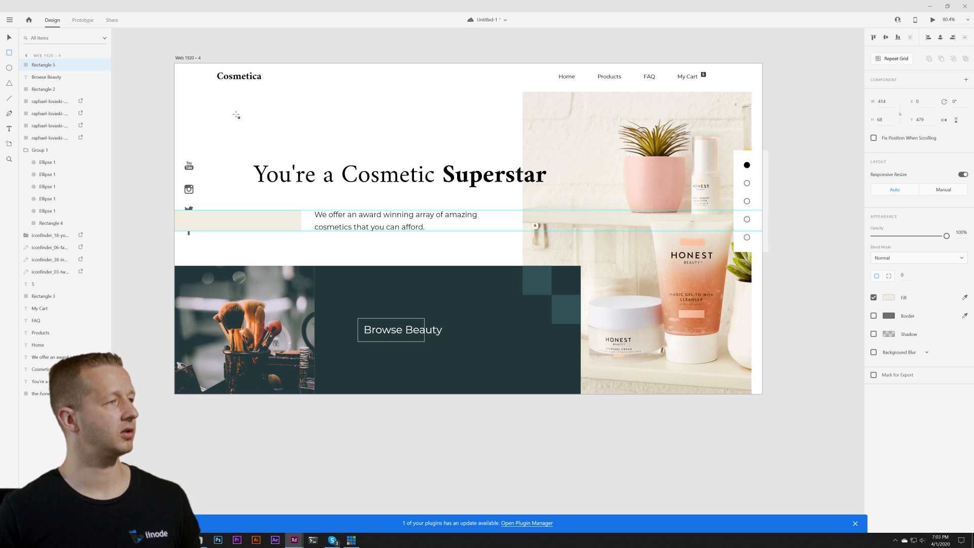
{"action": "left_click", "coordinate": [426, 122]}
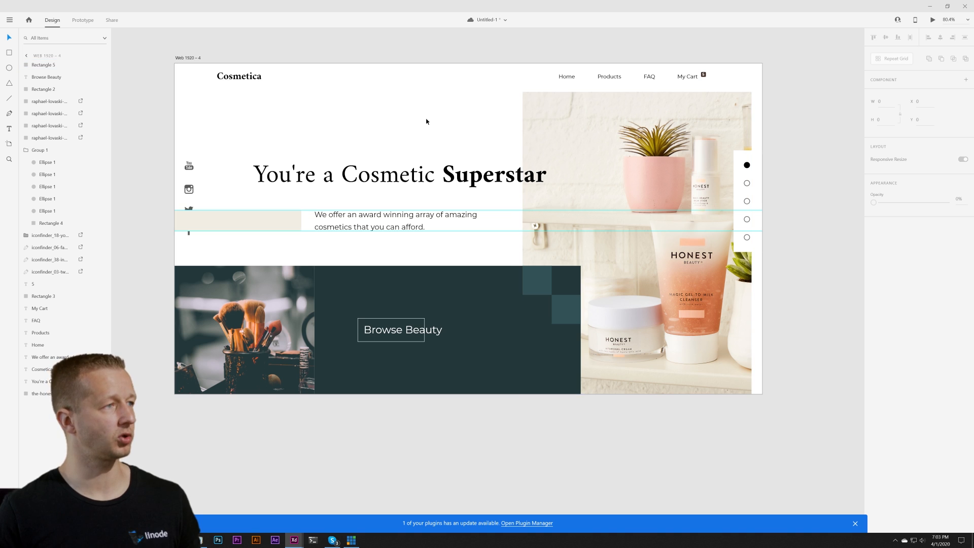
Step: Remove both horizontal guides and send the cream rectangle behind the social icons
{"action": "left_click", "coordinate": [262, 224]}
{"action": "left_click", "coordinate": [309, 210]}
{"action": "left_click_drag", "start_coordinate": [308, 211], "coordinate": [330, 467]}
{"action": "left_click", "coordinate": [239, 223]}
{"action": "right_click", "coordinate": [240, 217]}
{"action": "mouse_move", "coordinate": [294, 412]}
{"action": "left_click", "coordinate": [386, 457]}
{"action": "left_click", "coordinate": [465, 444]}
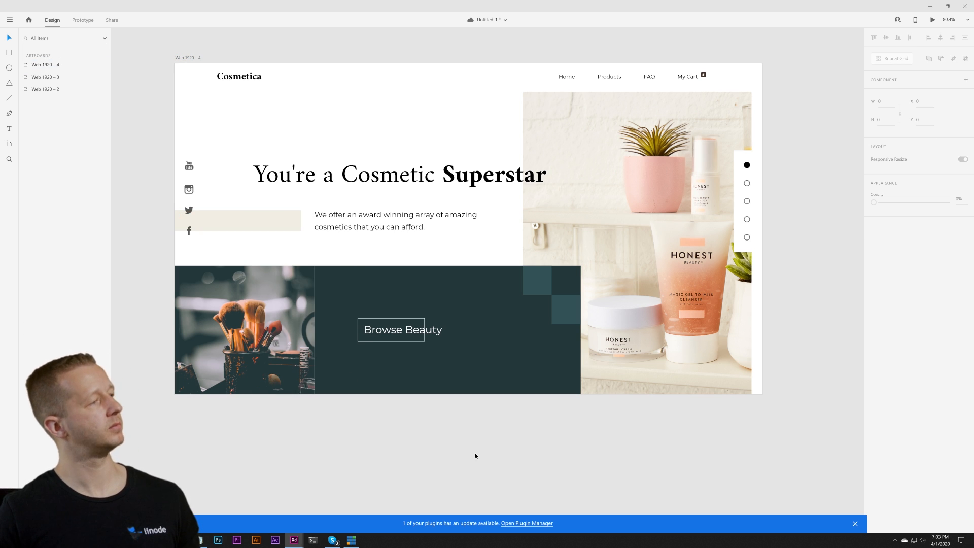
Step: Nudge the paragraph slightly to the right above the dark teal block
{"action": "scroll", "coordinate": [181, 218], "scroll_direction": "up", "scroll_amount": 6}
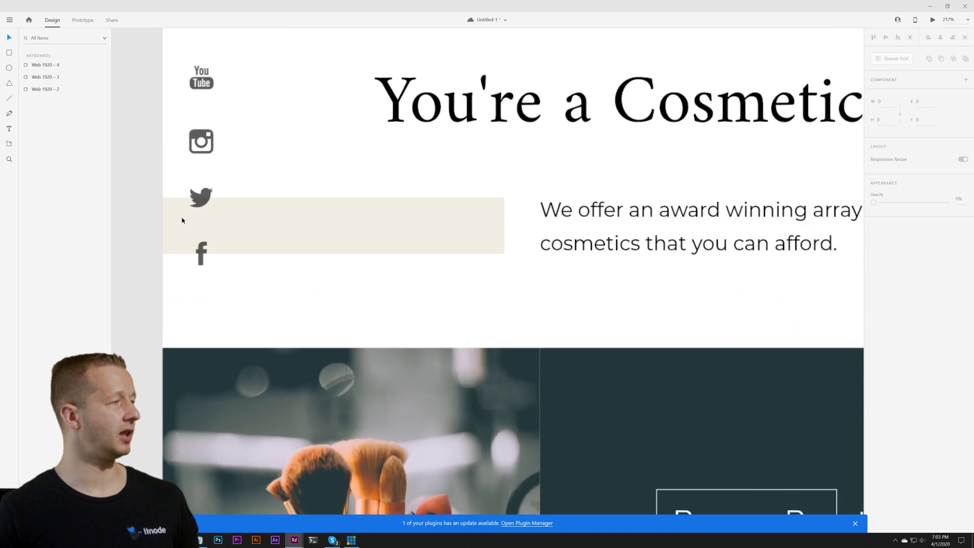
{"action": "left_click", "coordinate": [218, 188]}
{"action": "left_click", "coordinate": [210, 269]}
{"action": "left_click", "coordinate": [432, 299]}
{"action": "scroll", "coordinate": [446, 296], "scroll_direction": "down", "scroll_amount": 6}
{"action": "left_click_drag", "start_coordinate": [546, 296], "coordinate": [359, 264]}
{"action": "left_click", "coordinate": [355, 267]}
{"action": "left_click", "coordinate": [464, 305]}
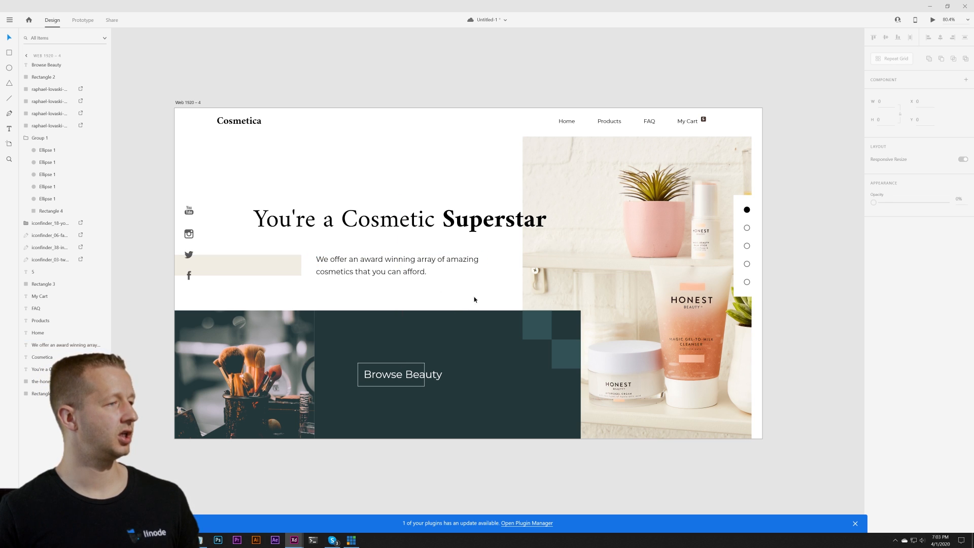
Step: Shorten the cream rectangle from its right end to a width of 377
{"action": "left_click_drag", "start_coordinate": [479, 246], "coordinate": [524, 291]}
{"action": "left_click_drag", "start_coordinate": [321, 248], "coordinate": [304, 291]}
{"action": "left_click", "coordinate": [297, 266]}
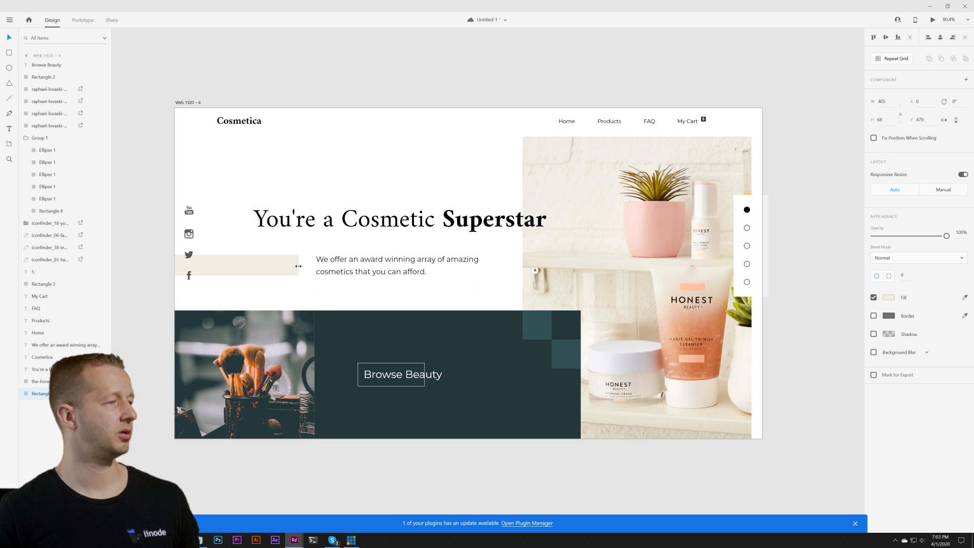
{"action": "left_click", "coordinate": [309, 288]}
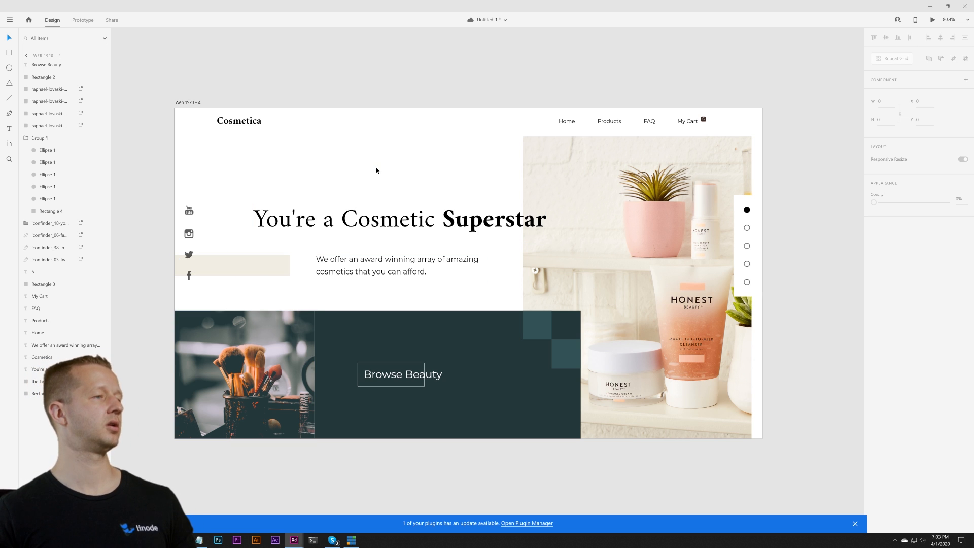
Step: Review the Cosmetica hero artboards and compare their layouts with the newest variation
{"action": "scroll", "coordinate": [461, 166], "scroll_direction": "down", "scroll_amount": 5}
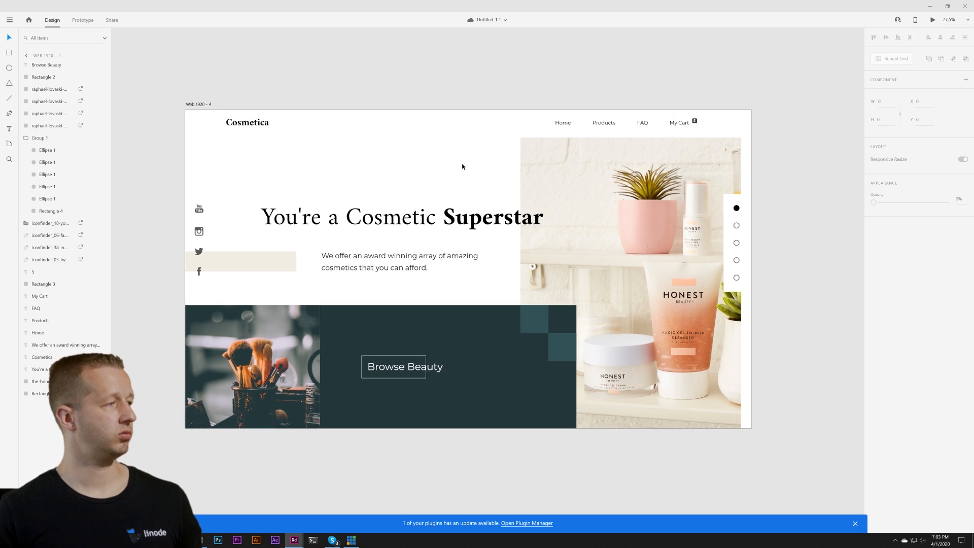
{"action": "left_click_drag", "start_coordinate": [440, 162], "coordinate": [628, 169]}
{"action": "left_click_drag", "start_coordinate": [406, 175], "coordinate": [733, 183]}
{"action": "left_click_drag", "start_coordinate": [443, 196], "coordinate": [582, 197]}
{"action": "scroll", "coordinate": [453, 208], "scroll_direction": "up", "scroll_amount": 5}
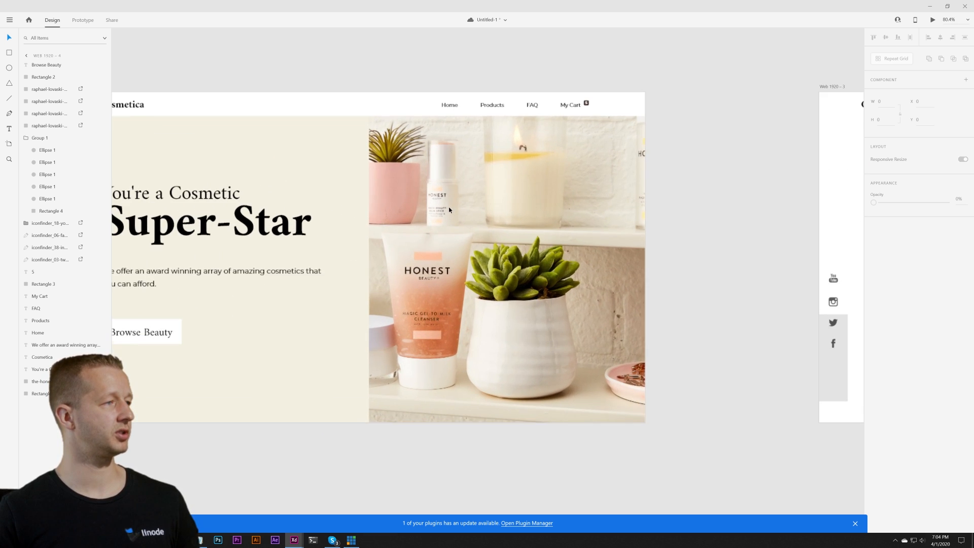
{"action": "left_click_drag", "start_coordinate": [417, 200], "coordinate": [504, 210]}
{"action": "left_click_drag", "start_coordinate": [858, 233], "coordinate": [147, 240]}
{"action": "left_click_drag", "start_coordinate": [556, 223], "coordinate": [519, 210]}
{"action": "scroll", "coordinate": [507, 187], "scroll_direction": "down", "scroll_amount": 2}
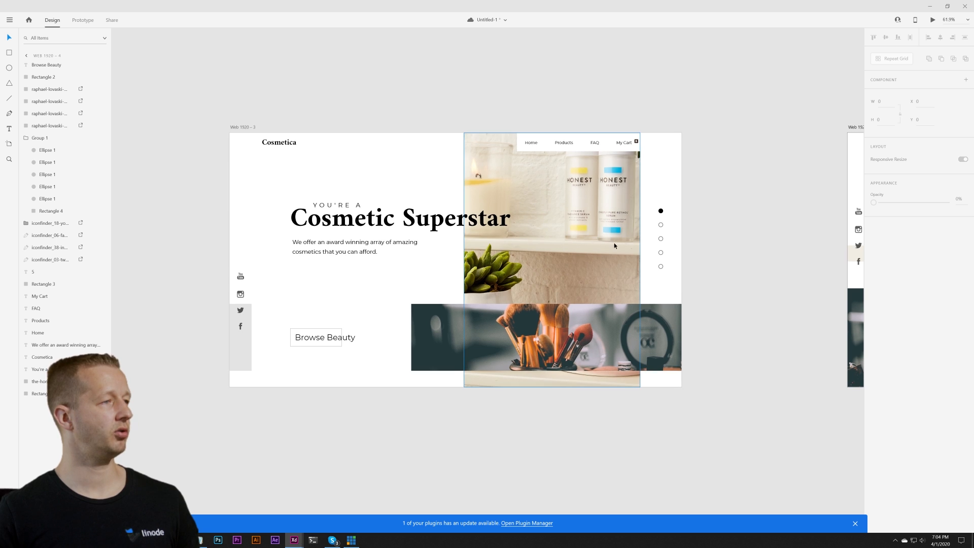
{"action": "left_click_drag", "start_coordinate": [713, 255], "coordinate": [260, 258]}
{"action": "left_click_drag", "start_coordinate": [565, 244], "coordinate": [395, 238]}
{"action": "scroll", "coordinate": [440, 245], "scroll_direction": "up", "scroll_amount": 3}
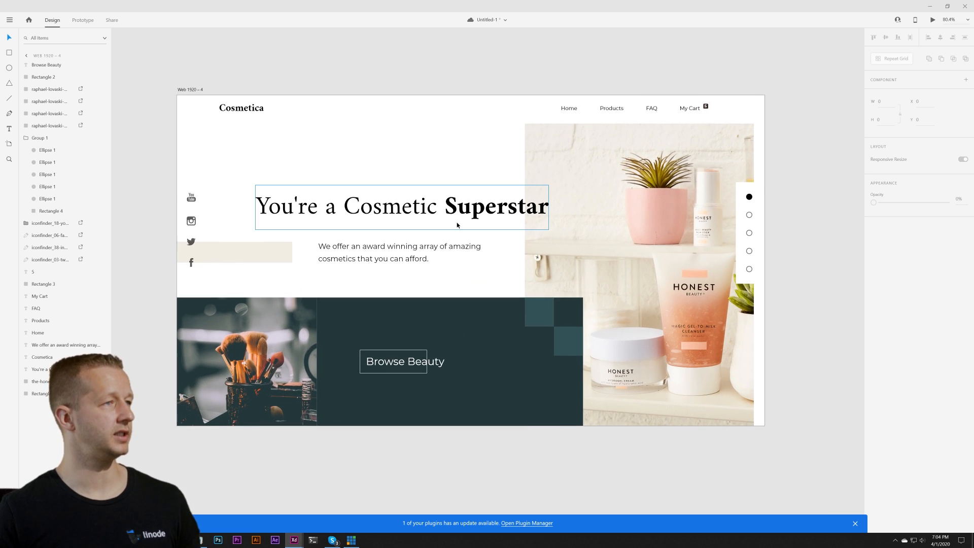
{"action": "scroll", "coordinate": [710, 298], "scroll_direction": "down", "scroll_amount": 5}
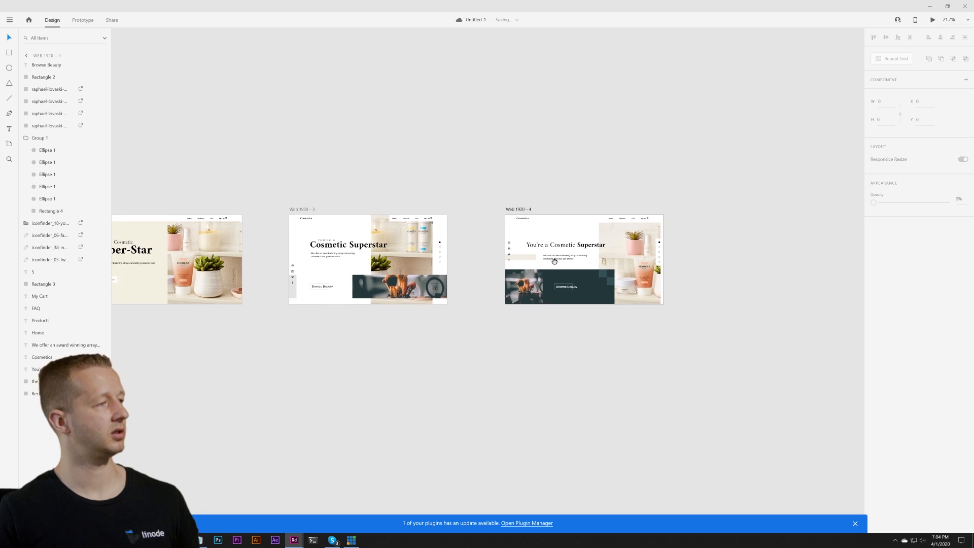
{"action": "scroll", "coordinate": [537, 256], "scroll_direction": "up", "scroll_amount": 3}
{"action": "left_click_drag", "start_coordinate": [537, 168], "coordinate": [448, 168]}
{"action": "scroll", "coordinate": [400, 222], "scroll_direction": "up", "scroll_amount": 2}
{"action": "left_click_drag", "start_coordinate": [399, 222], "coordinate": [456, 200]}
Step: Duplicate the Web 1920 – 4 artboard and move the copy farther right to X 9176
{"action": "left_click", "coordinate": [532, 377]}
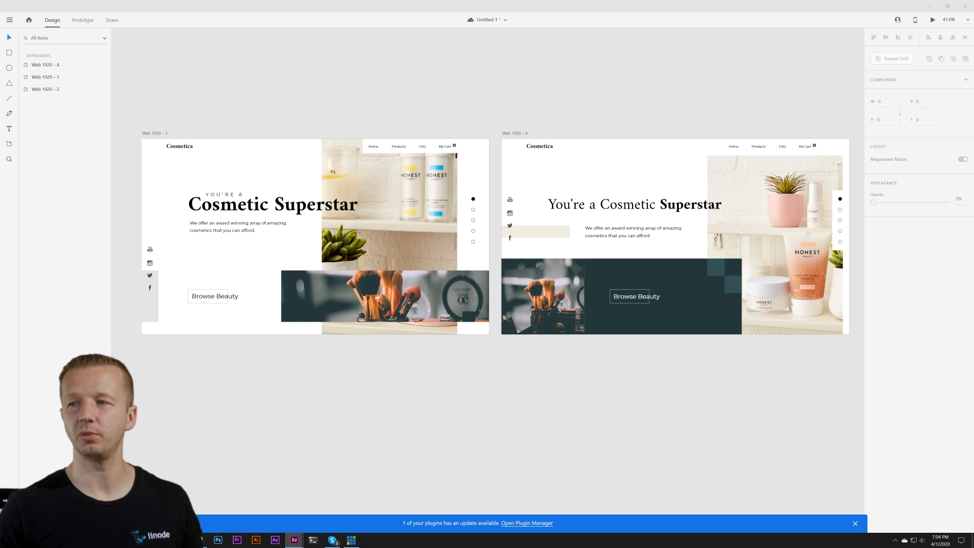
{"action": "left_click", "coordinate": [525, 134]}
{"action": "key", "text": "ctrl+d"}
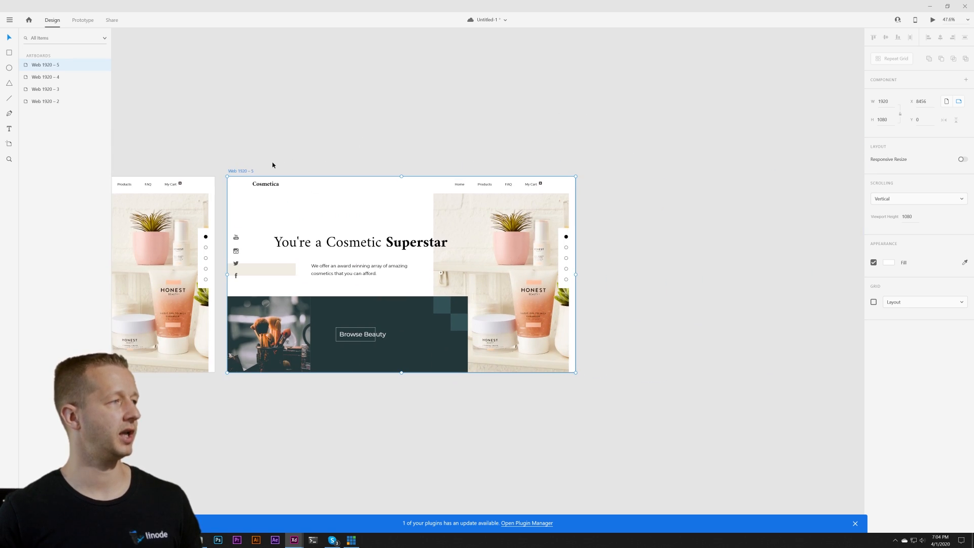
{"action": "left_click_drag", "start_coordinate": [236, 173], "coordinate": [406, 173]}
Step: Delete the shelf photo from the duplicated artboard
{"action": "scroll", "coordinate": [541, 178], "scroll_direction": "up", "scroll_amount": 5}
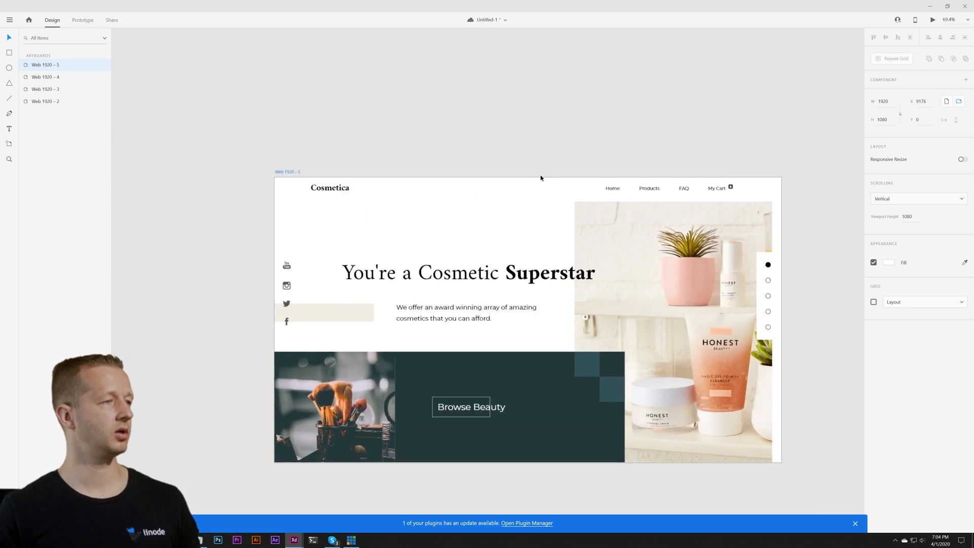
{"action": "scroll", "coordinate": [532, 76], "scroll_direction": "down", "scroll_amount": 3}
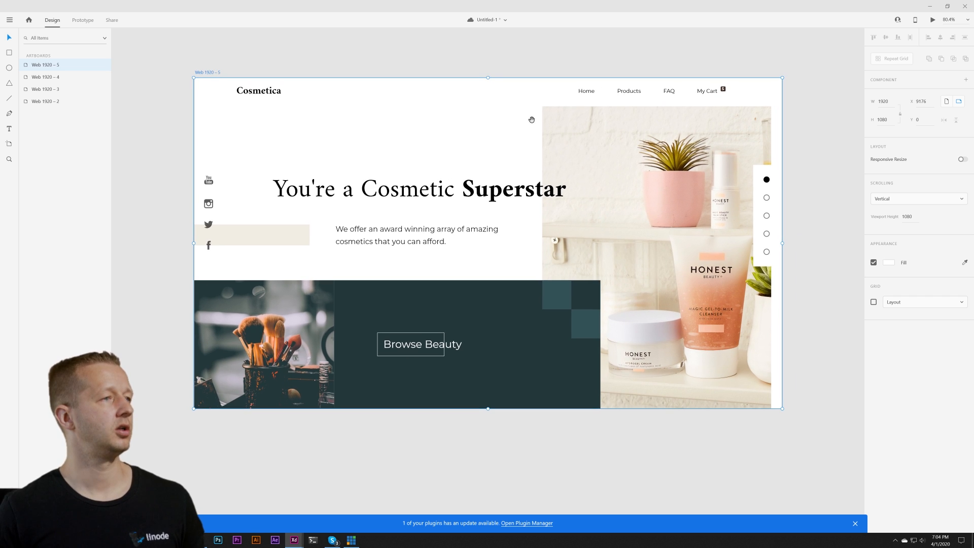
{"action": "left_click", "coordinate": [671, 178]}
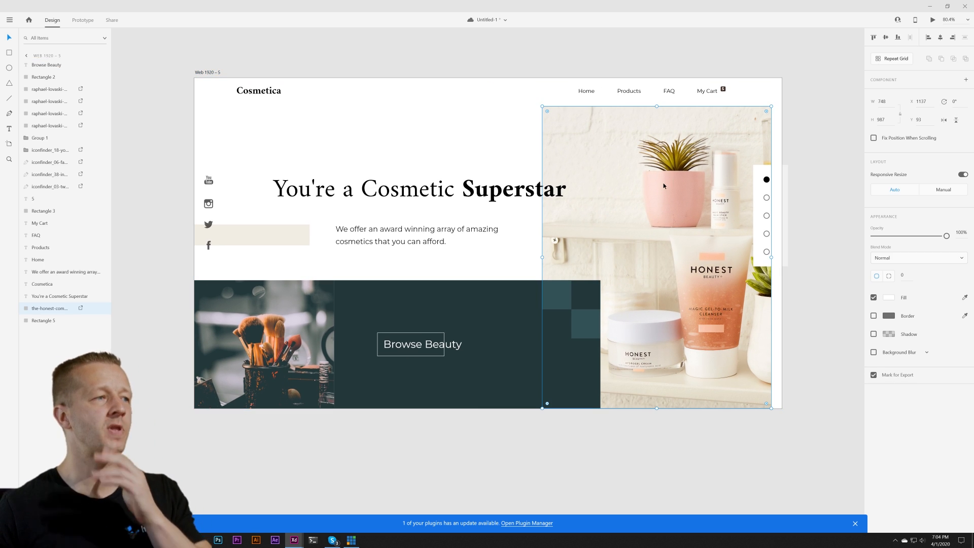
{"action": "key", "text": "Delete"}
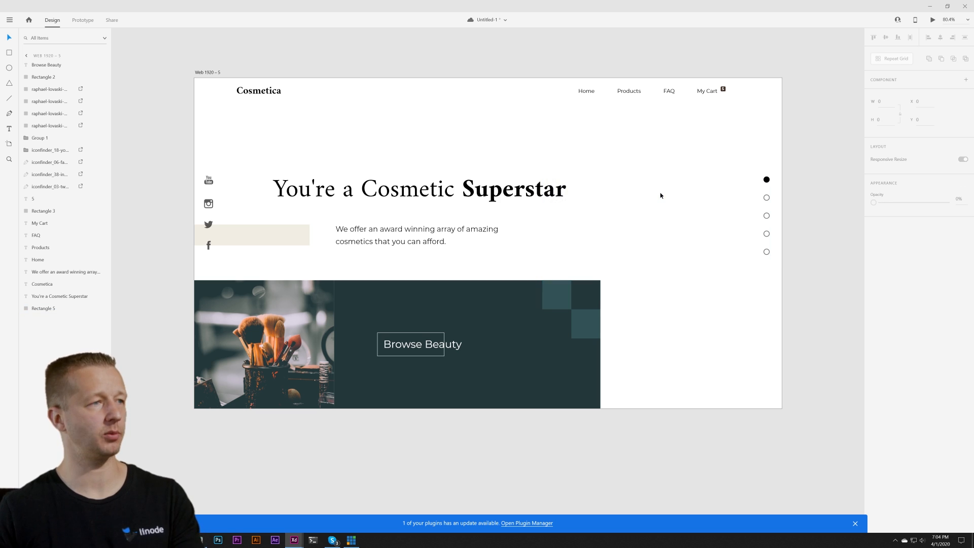
Step: Fill the duplicated artboard's background with the cream colour sampled from the strip behind the social icons
{"action": "left_click", "coordinate": [214, 73]}
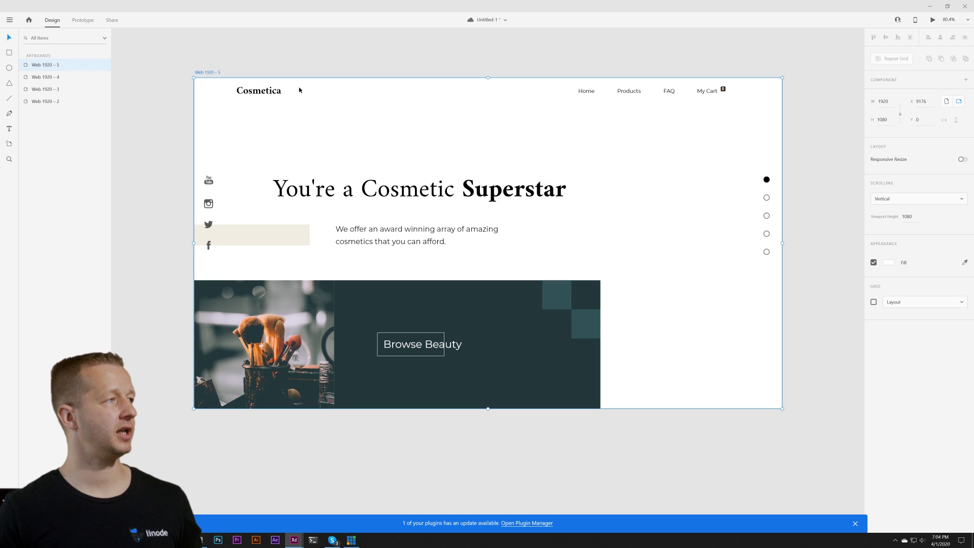
{"action": "left_click", "coordinate": [963, 263]}
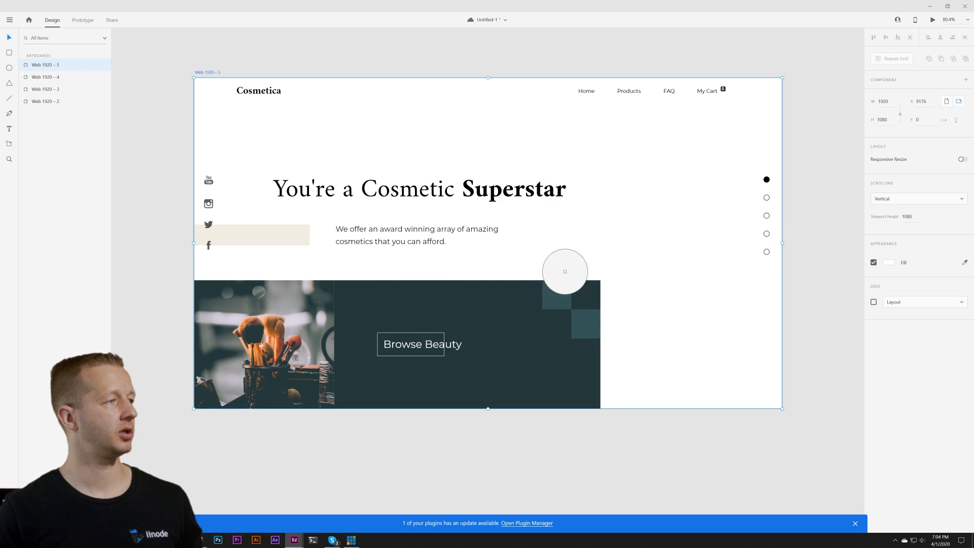
{"action": "left_click", "coordinate": [290, 229]}
{"action": "left_click", "coordinate": [260, 240]}
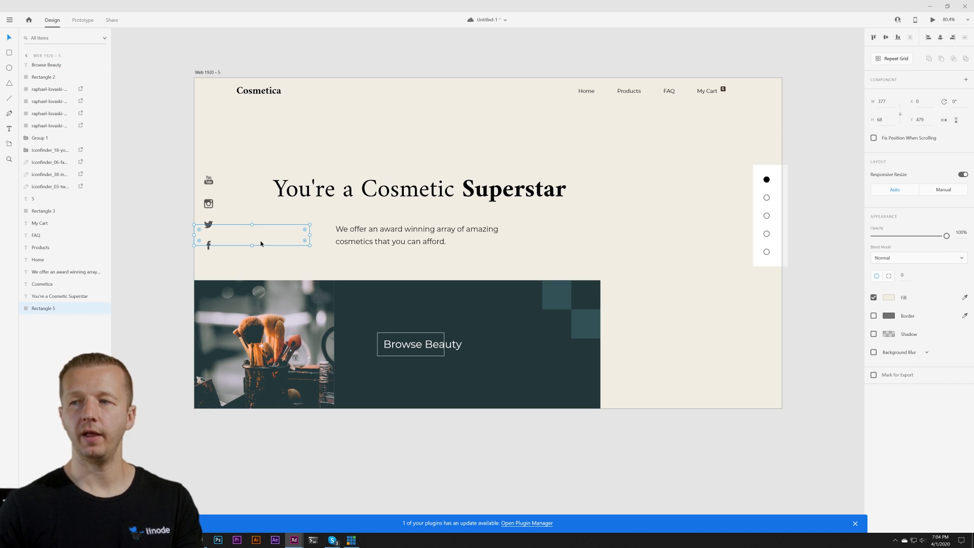
Step: Delete the teal panel, both teal accent squares, and the Browse Beauty label with its outline from the cream artboard
{"action": "left_click", "coordinate": [445, 311]}
{"action": "key", "text": "Delete"}
{"action": "left_click", "coordinate": [549, 300]}
{"action": "key", "text": "Delete"}
{"action": "left_click", "coordinate": [593, 325]}
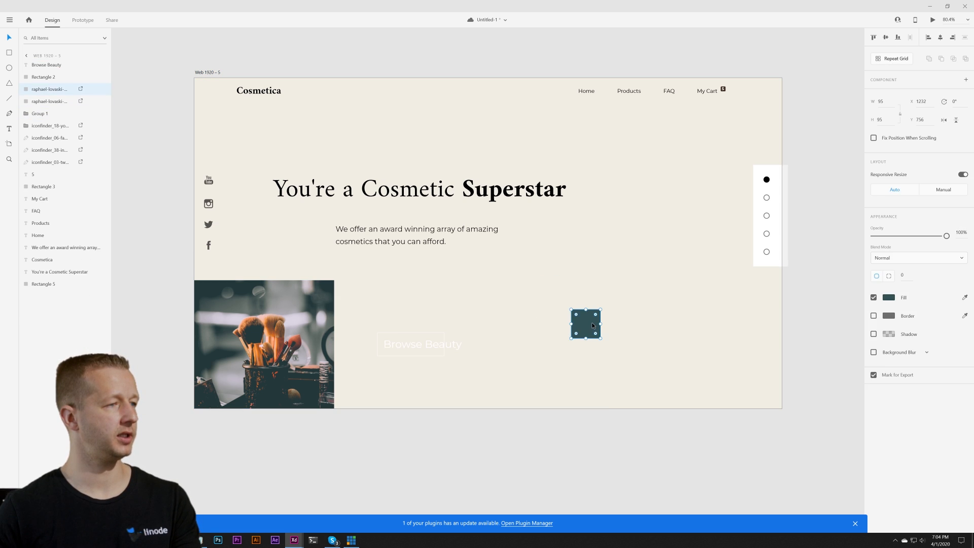
{"action": "key", "text": "Delete"}
{"action": "left_click_drag", "start_coordinate": [374, 321], "coordinate": [446, 351]}
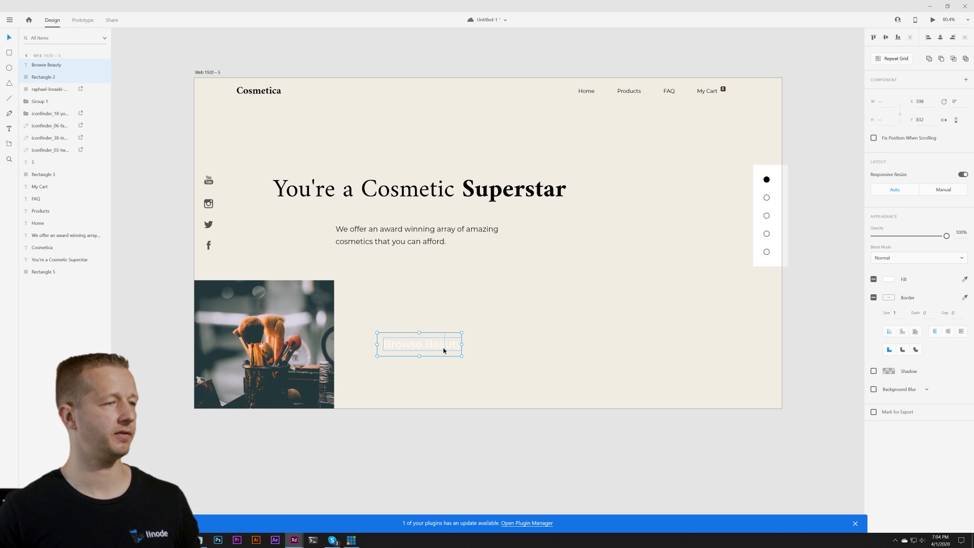
{"action": "key", "text": "Delete"}
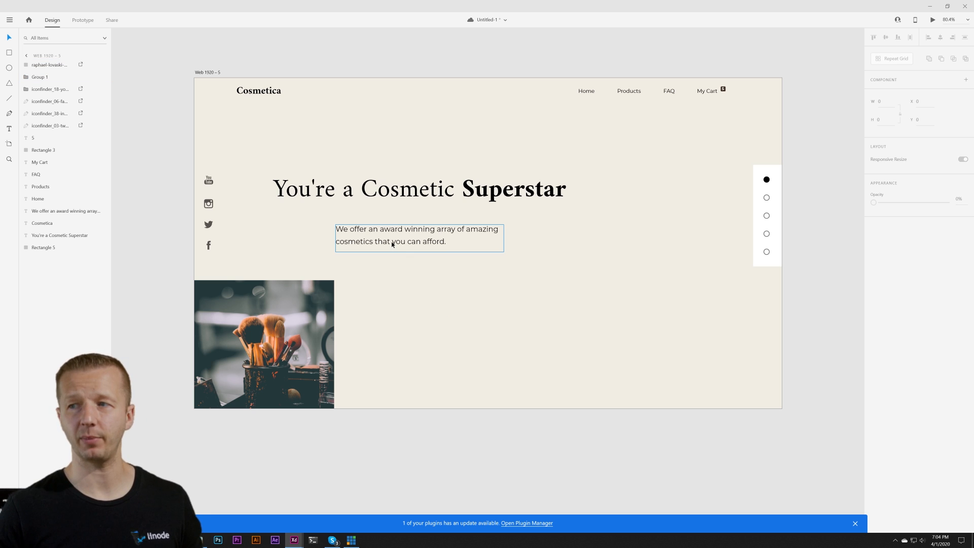
Step: Replace the cream artboard's heading with a copy of the "YOU'RE A" and "Cosmetic Superstar" heading from Web 1920 – 3
{"action": "scroll", "coordinate": [392, 245], "scroll_direction": "down", "scroll_amount": 5}
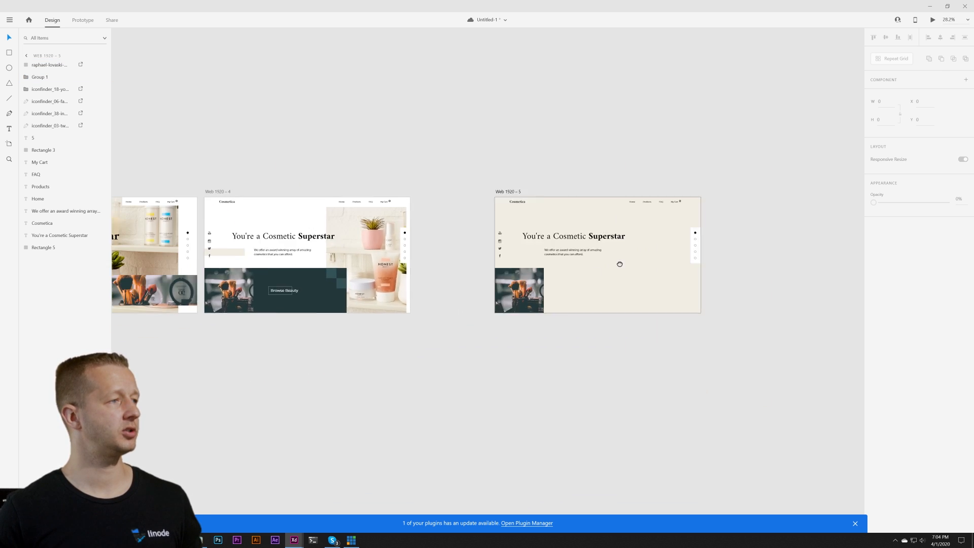
{"action": "scroll", "coordinate": [507, 253], "scroll_direction": "left", "scroll_amount": 5}
{"action": "left_click", "coordinate": [264, 223]}
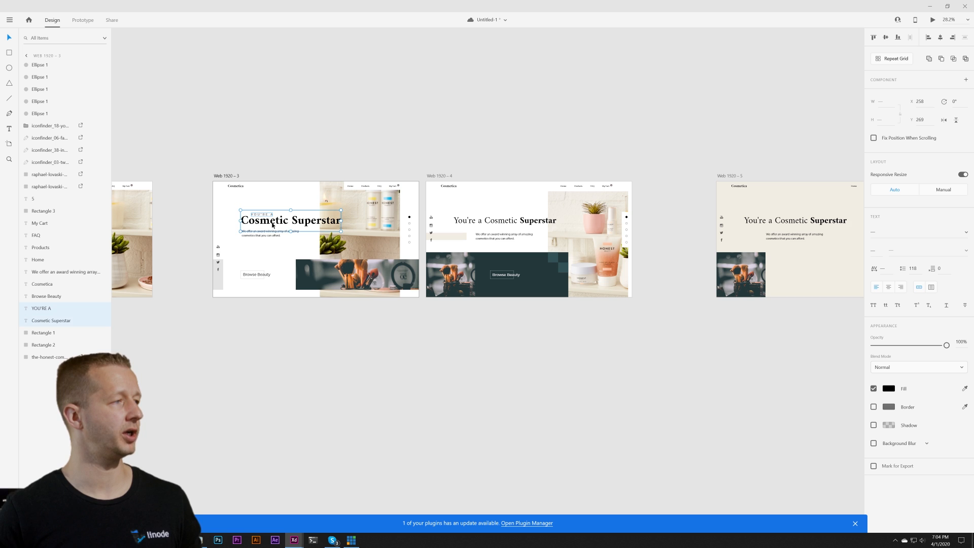
{"action": "left_click", "coordinate": [579, 158]}
{"action": "left_click_drag", "start_coordinate": [674, 147], "coordinate": [406, 146]}
{"action": "scroll", "coordinate": [562, 224], "scroll_direction": "up", "scroll_amount": 5}
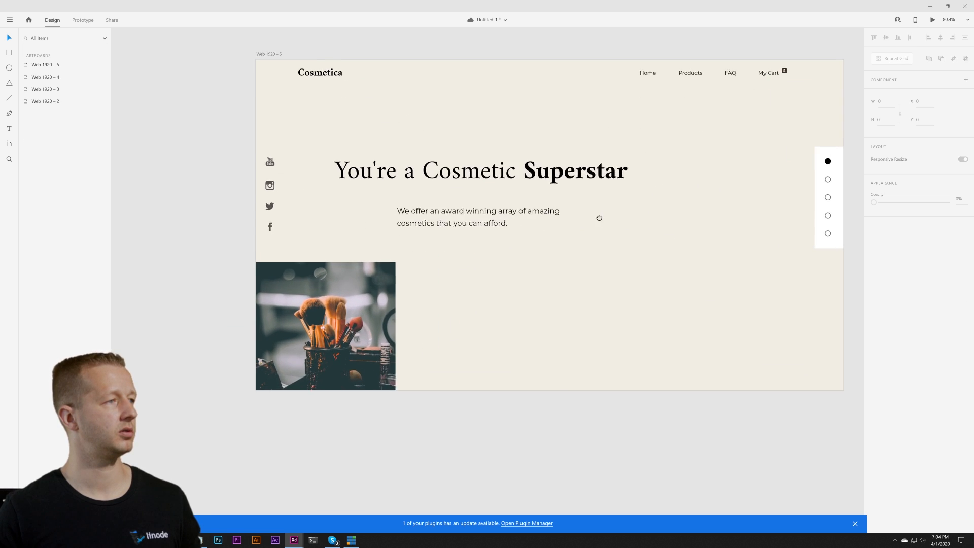
{"action": "left_click", "coordinate": [435, 186]}
{"action": "key", "text": "Delete"}
{"action": "key", "text": "ctrl+v"}
Step: Position the pasted heading near the artboard's left side and move the description paragraph to the right of it
{"action": "left_click_drag", "start_coordinate": [394, 194], "coordinate": [470, 255]}
{"action": "left_click", "coordinate": [398, 241]}
{"action": "left_click", "coordinate": [391, 229]}
{"action": "left_click_drag", "start_coordinate": [264, 135], "coordinate": [399, 218]}
{"action": "left_click_drag", "start_coordinate": [347, 198], "coordinate": [329, 206]}
{"action": "left_click", "coordinate": [360, 234]}
{"action": "left_click_drag", "start_coordinate": [421, 261], "coordinate": [575, 206]}
{"action": "left_click", "coordinate": [610, 297]}
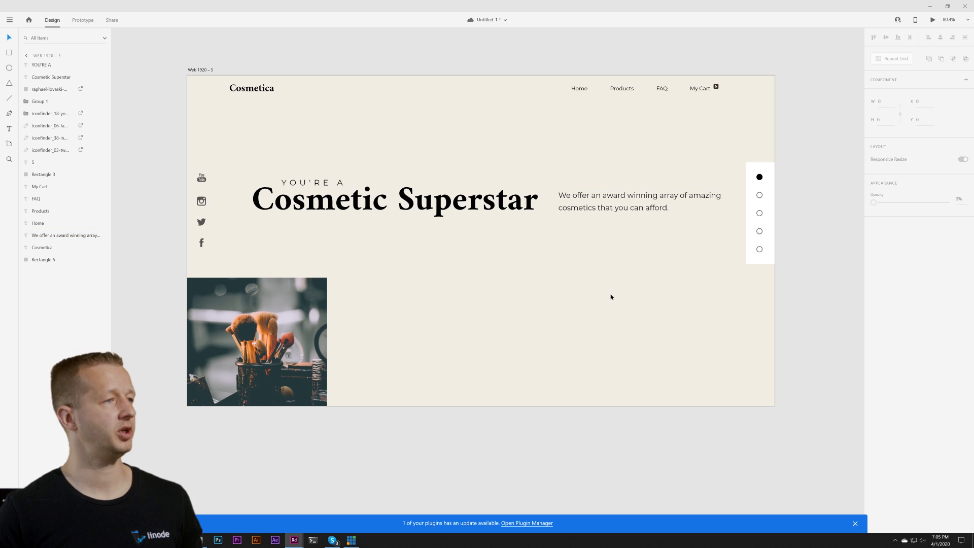
Step: Scale the two-line heading down slightly, shift it into place, and move "YOU'RE A" closer to "Cosmetic Superstar"
{"action": "left_click", "coordinate": [676, 209]}
{"action": "left_click_drag", "start_coordinate": [284, 159], "coordinate": [446, 225]}
{"action": "left_click_drag", "start_coordinate": [540, 272], "coordinate": [340, 176]}
{"action": "left_click_drag", "start_coordinate": [538, 232], "coordinate": [511, 227]}
{"action": "left_click_drag", "start_coordinate": [462, 203], "coordinate": [473, 206]}
{"action": "left_click", "coordinate": [518, 249]}
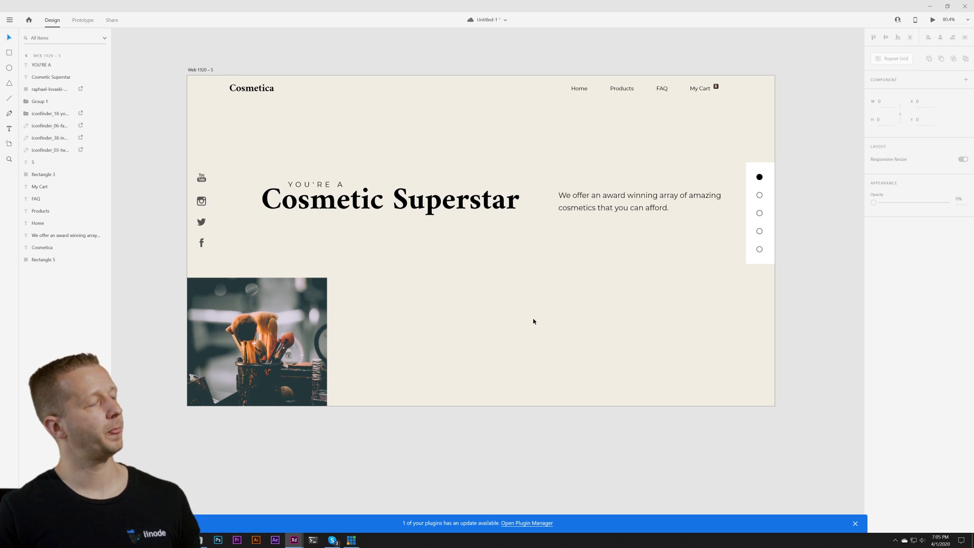
{"action": "left_click_drag", "start_coordinate": [294, 161], "coordinate": [413, 226]}
{"action": "left_click", "coordinate": [390, 149]}
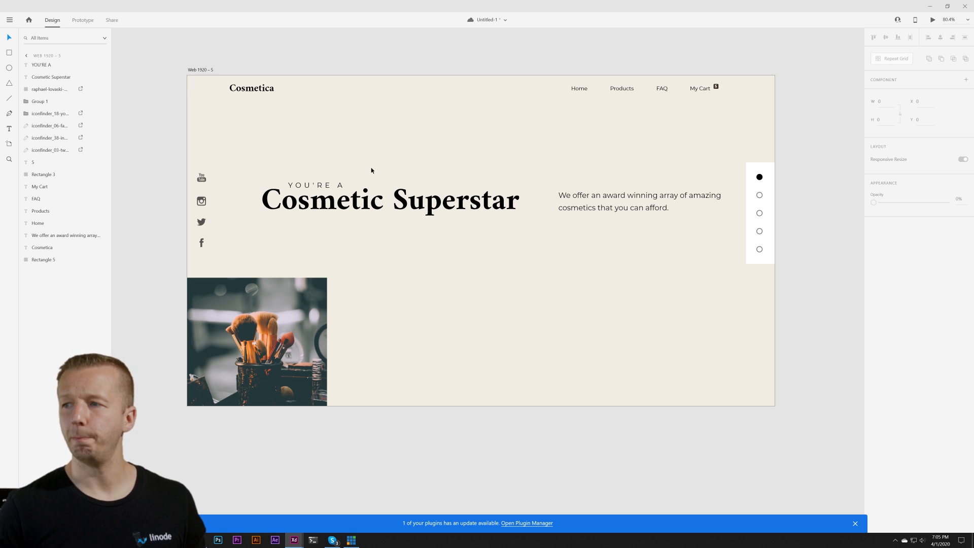
Step: Set the description paragraph's font size to 28, extend its text box to 138 high, and increase its line spacing
{"action": "left_click", "coordinate": [636, 208]}
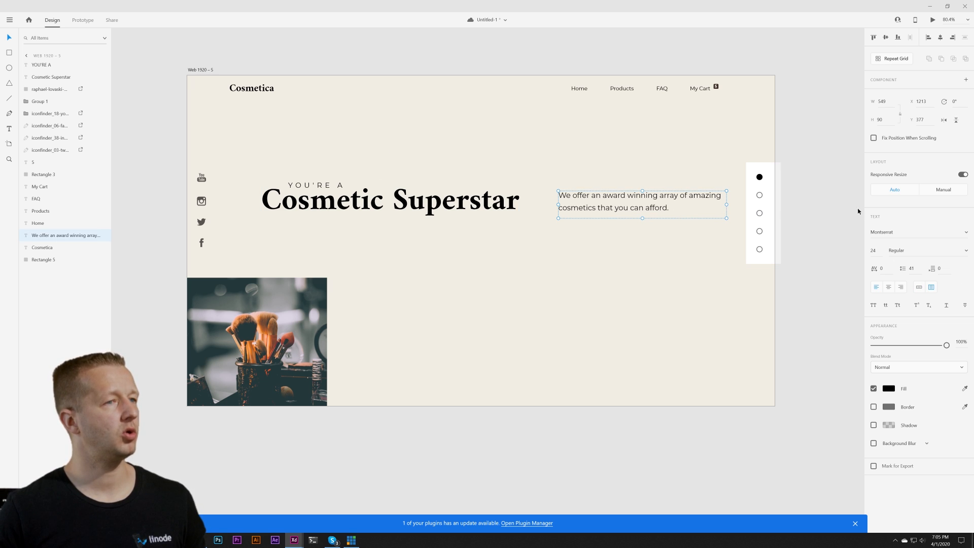
{"action": "left_click", "coordinate": [877, 250]}
{"action": "key", "text": "Up"}
{"action": "key", "text": "Up"}
{"action": "key", "text": "Up"}
{"action": "key", "text": "Up"}
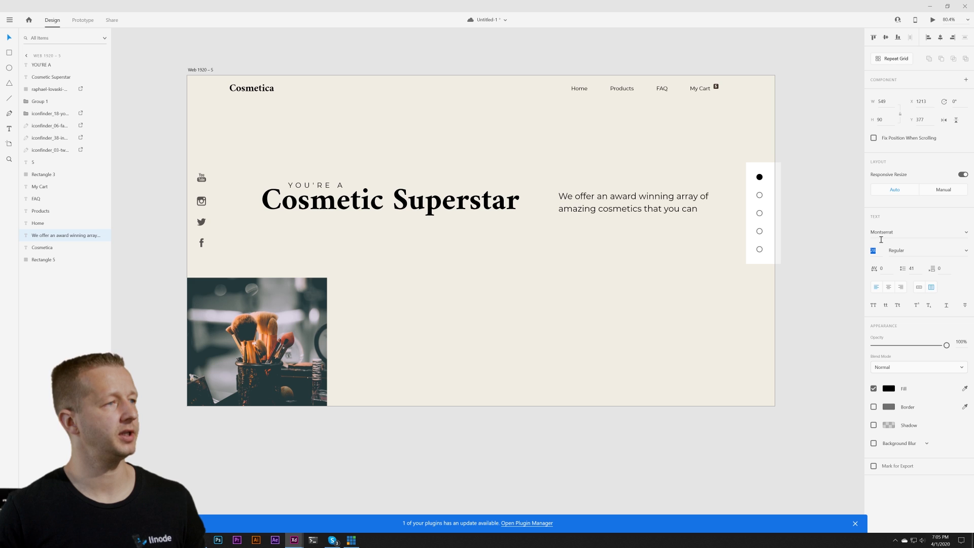
{"action": "left_click_drag", "start_coordinate": [642, 218], "coordinate": [646, 233]}
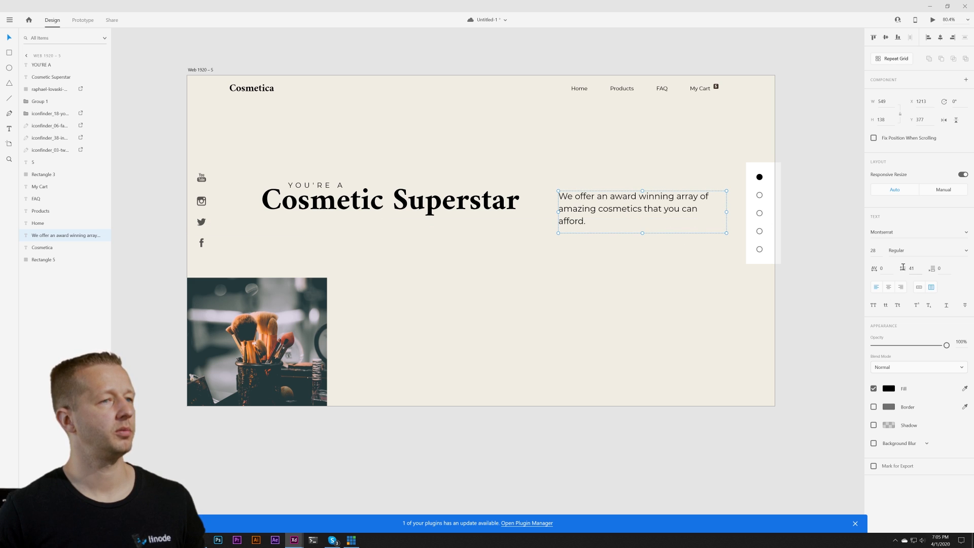
{"action": "left_click_drag", "start_coordinate": [915, 269], "coordinate": [916, 260]}
Step: Draw a thin horizontal line beneath the heading, from the artboard's left edge to the end of "Superstar"
{"action": "double_click", "coordinate": [663, 320]}
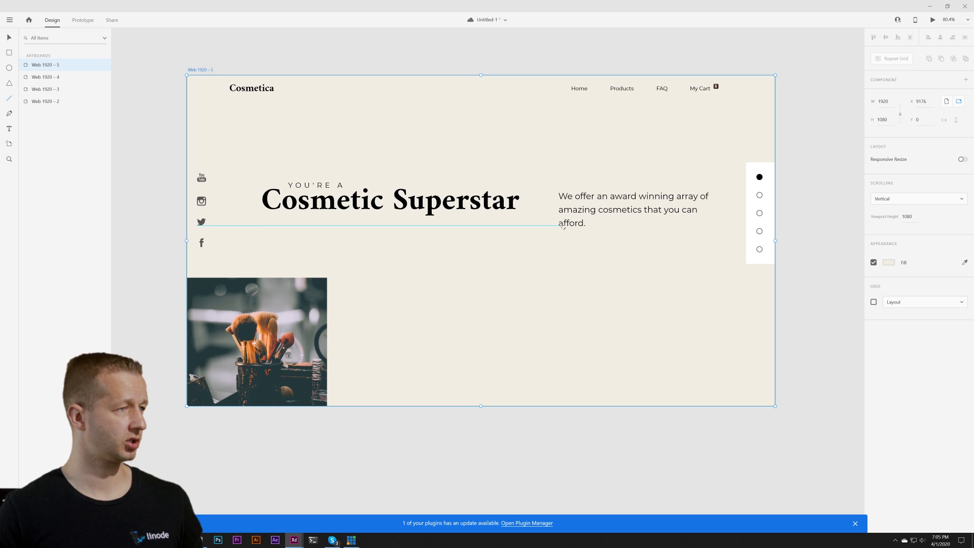
{"action": "left_click_drag", "start_coordinate": [559, 225], "coordinate": [188, 226]}
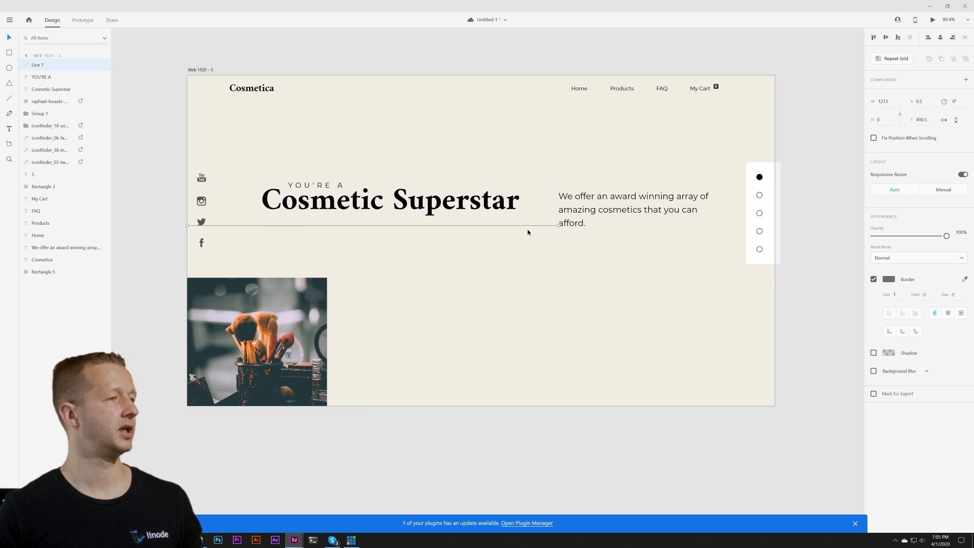
{"action": "left_click", "coordinate": [512, 274]}
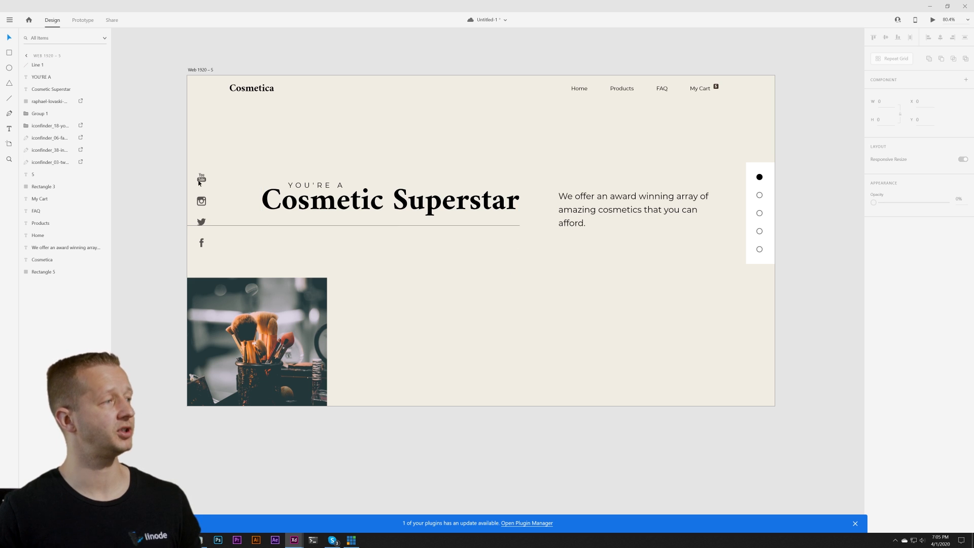
Step: Shrink the brushes photo to about 357 by 328 and place it below the line under the heading
{"action": "left_click", "coordinate": [257, 327]}
{"action": "mouse_move", "coordinate": [241, 335]}
{"action": "left_mouse_down"}
{"action": "mouse_move", "coordinate": [391, 327]}
{"action": "mouse_move", "coordinate": [319, 309]}
{"action": "left_mouse_up"}
{"action": "left_click_drag", "start_coordinate": [404, 252], "coordinate": [374, 280]}
{"action": "left_click_drag", "start_coordinate": [339, 316], "coordinate": [341, 299]}
Step: Delete the cream strip behind the social icons and move the icon column down beside the brushes photo
{"action": "left_click", "coordinate": [200, 190]}
{"action": "left_click_drag", "start_coordinate": [176, 156], "coordinate": [219, 253]}
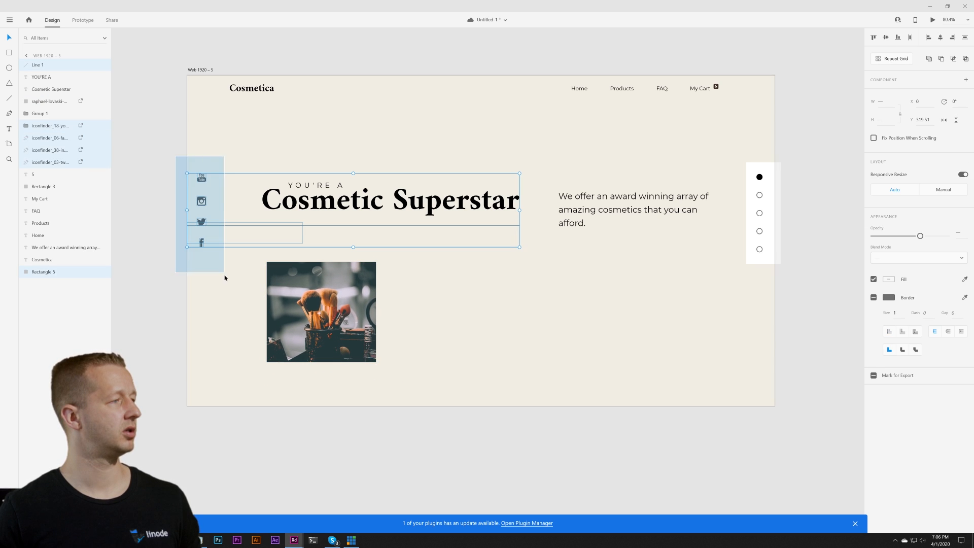
{"action": "left_click", "coordinate": [314, 237]}
{"action": "left_click", "coordinate": [288, 239]}
{"action": "key", "text": "Delete"}
{"action": "left_click_drag", "start_coordinate": [173, 156], "coordinate": [223, 278]}
{"action": "left_click", "coordinate": [238, 227], "text": "shift"}
{"action": "left_click_drag", "start_coordinate": [203, 200], "coordinate": [212, 327]}
{"action": "left_click", "coordinate": [259, 294]}
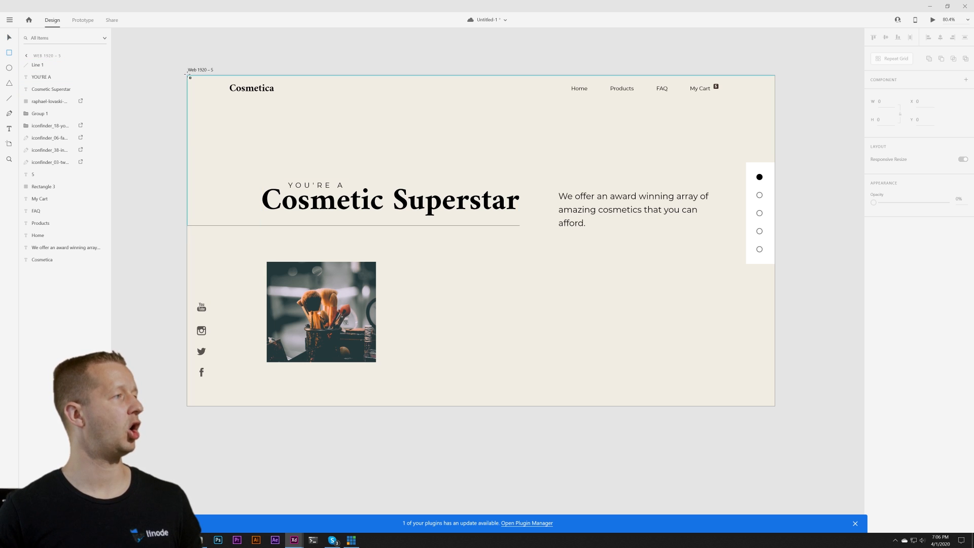
Step: Draw a 341 by 1080 white rectangle without a border along the artboard's left edge and send it to the back
{"action": "mouse_move", "coordinate": [188, 75]}
{"action": "left_mouse_down"}
{"action": "mouse_move", "coordinate": [299, 280]}
{"action": "mouse_move", "coordinate": [292, 405]}
{"action": "left_mouse_up"}
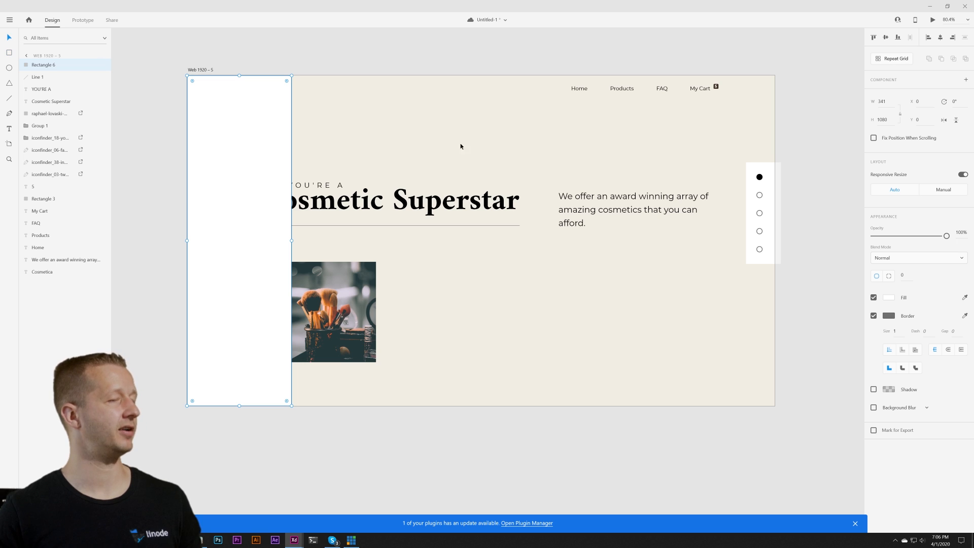
{"action": "left_click", "coordinate": [874, 316]}
{"action": "right_click", "coordinate": [268, 128]}
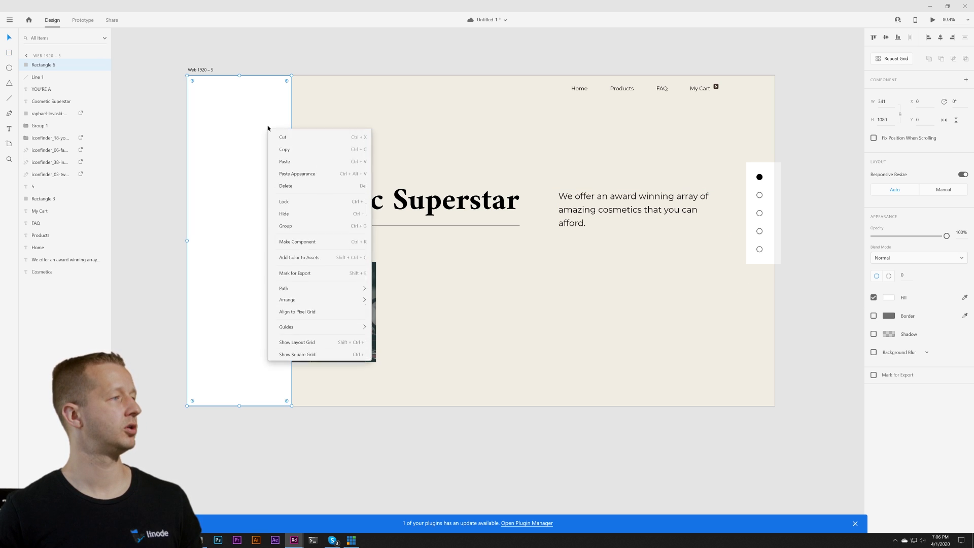
{"action": "mouse_move", "coordinate": [363, 327]}
{"action": "left_click", "coordinate": [400, 372]}
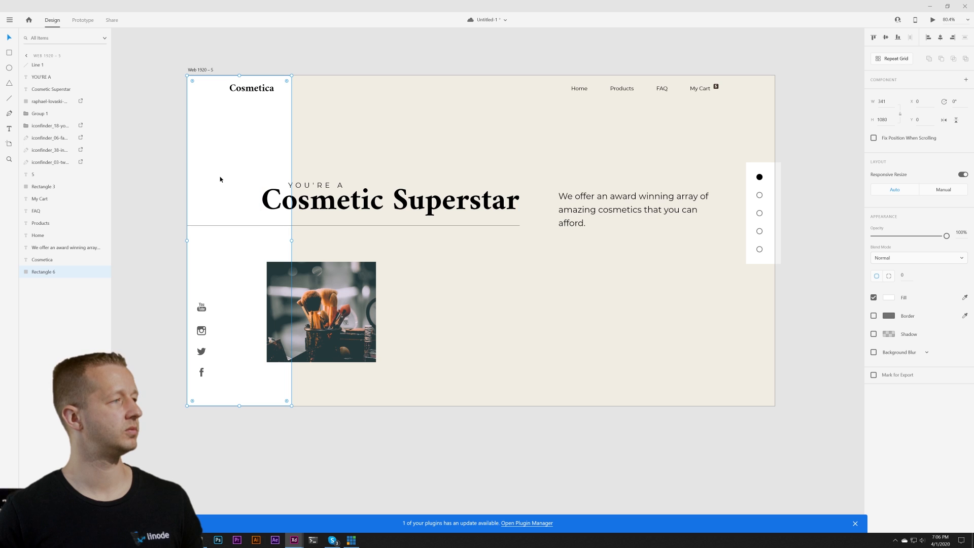
{"action": "left_click", "coordinate": [371, 120]}
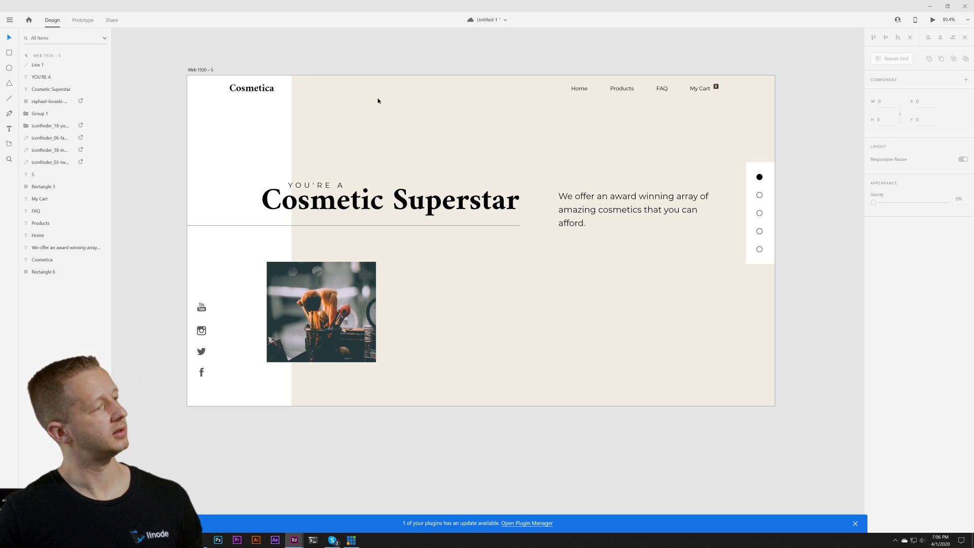
Step: Move the column of social icons slightly lower within the white strip
{"action": "left_click_drag", "start_coordinate": [162, 293], "coordinate": [236, 358]}
{"action": "left_click_drag", "start_coordinate": [199, 315], "coordinate": [201, 324]}
{"action": "left_click", "coordinate": [454, 413]}
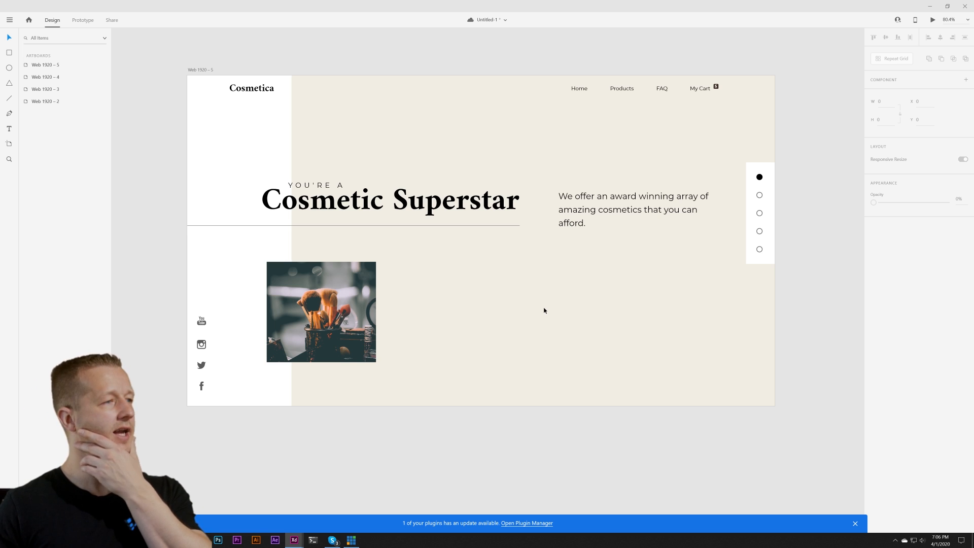
Step: Copy the Browse Beauty button from Web 1920 – 3 into the cream artboard and place it below the description paragraph
{"action": "scroll", "coordinate": [482, 306], "scroll_direction": "down", "scroll_amount": 5}
{"action": "scroll", "coordinate": [487, 391], "scroll_direction": "left", "scroll_amount": 6}
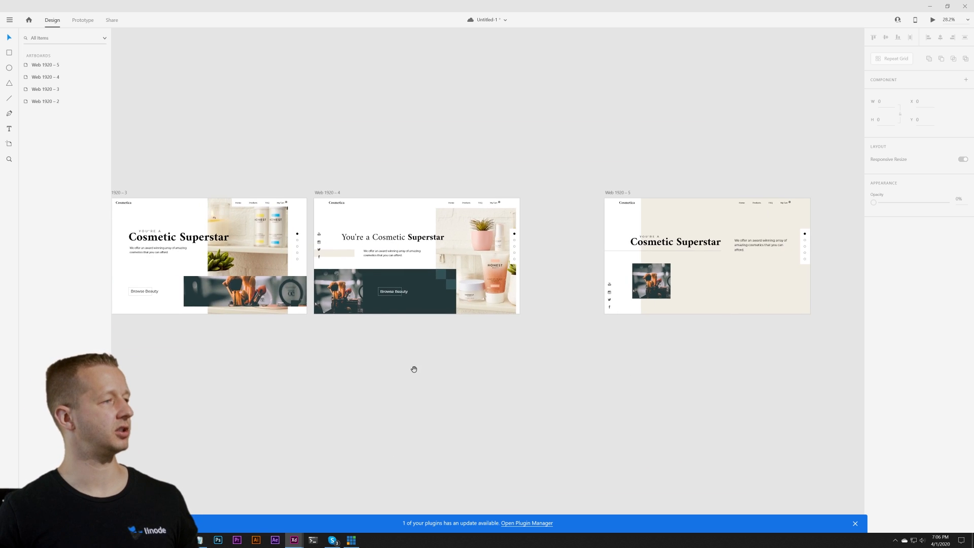
{"action": "left_click_drag", "start_coordinate": [296, 281], "coordinate": [340, 318]}
{"action": "left_click", "coordinate": [604, 373]}
{"action": "left_click_drag", "start_coordinate": [710, 363], "coordinate": [394, 374]}
{"action": "left_click_drag", "start_coordinate": [570, 384], "coordinate": [472, 375]}
{"action": "scroll", "coordinate": [505, 307], "scroll_direction": "up", "scroll_amount": 5}
{"action": "left_click_drag", "start_coordinate": [427, 237], "coordinate": [574, 314]}
{"action": "left_click", "coordinate": [556, 280]}
{"action": "key", "text": "ctrl+v"}
{"action": "left_click_drag", "start_coordinate": [314, 336], "coordinate": [607, 265]}
{"action": "left_click", "coordinate": [619, 314]}
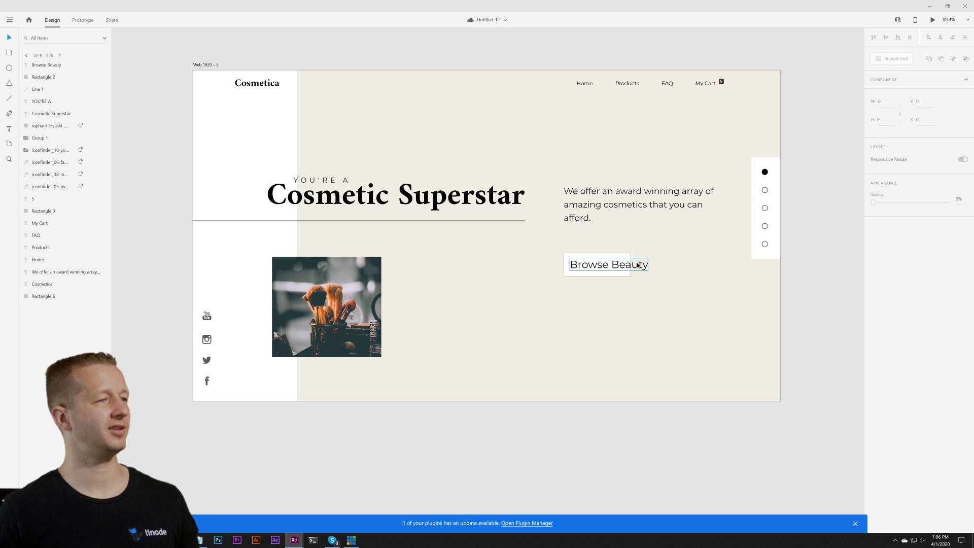
Step: Remove the white fill from the Browse Beauty button's rectangle, keeping its border
{"action": "left_click", "coordinate": [618, 259]}
{"action": "scroll", "coordinate": [618, 256], "scroll_direction": "up", "scroll_amount": 5}
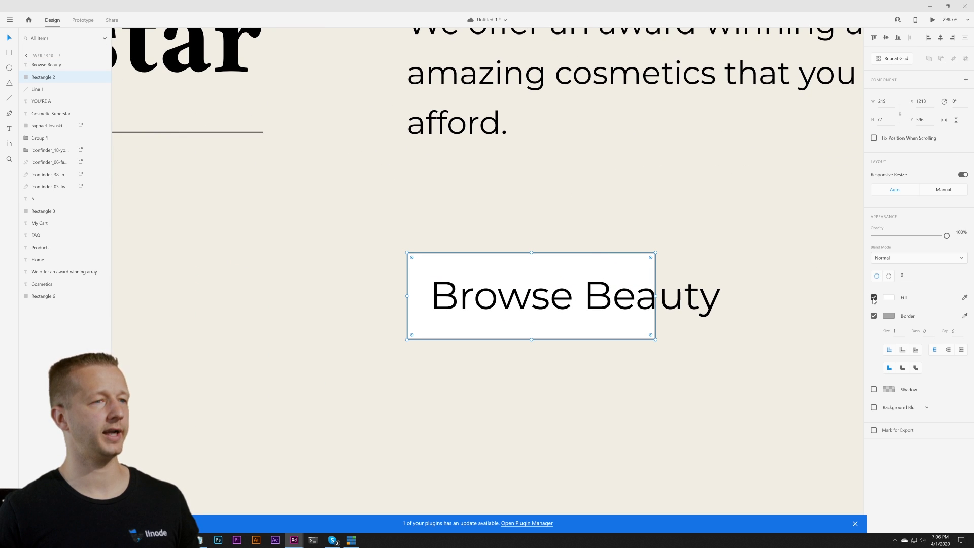
{"action": "left_click", "coordinate": [873, 298]}
{"action": "left_click", "coordinate": [717, 376]}
{"action": "scroll", "coordinate": [610, 380], "scroll_direction": "down", "scroll_amount": 4}
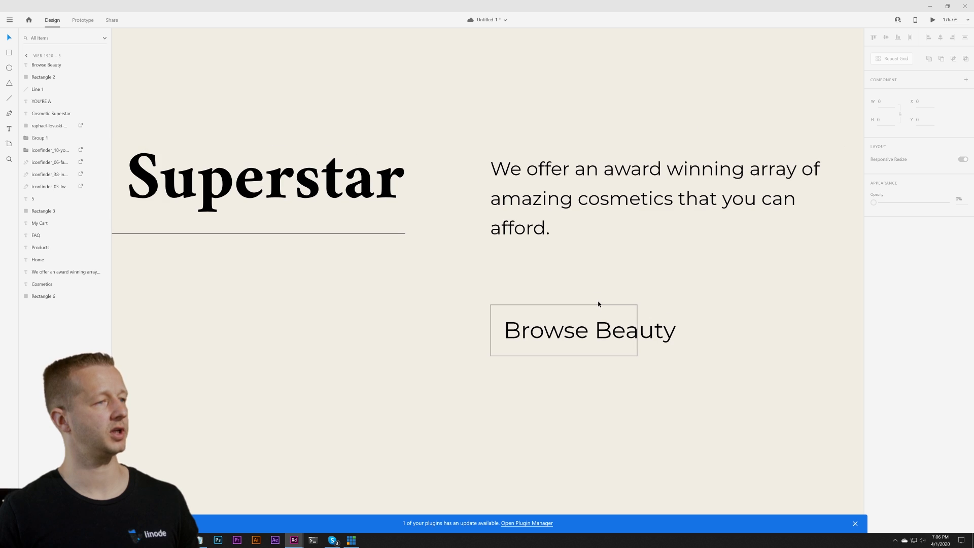
Step: Match the Browse Beauty button's border colour to the line under the heading by sampling it
{"action": "scroll", "coordinate": [560, 330], "scroll_direction": "down", "scroll_amount": 5}
{"action": "left_click", "coordinate": [562, 316]}
{"action": "scroll", "coordinate": [527, 308], "scroll_direction": "up", "scroll_amount": 5}
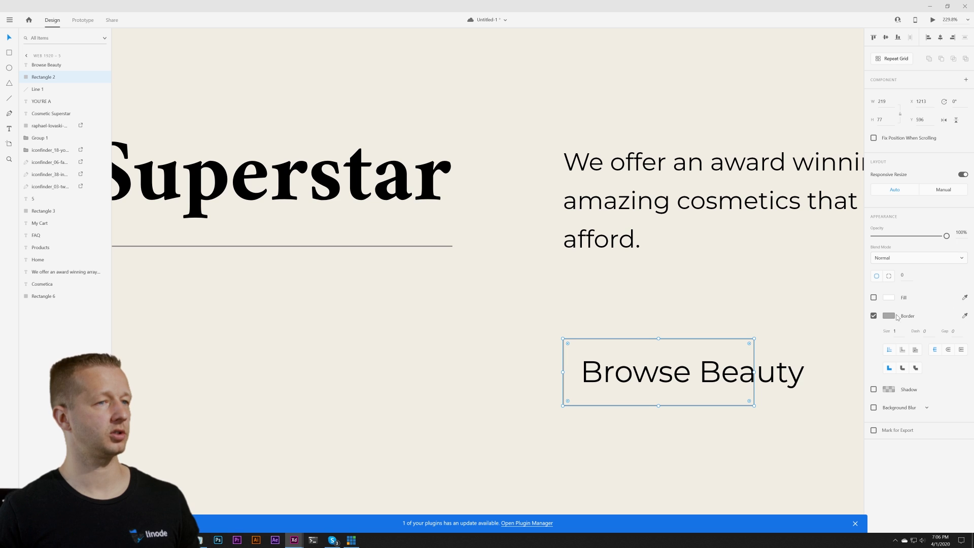
{"action": "left_click", "coordinate": [965, 316]}
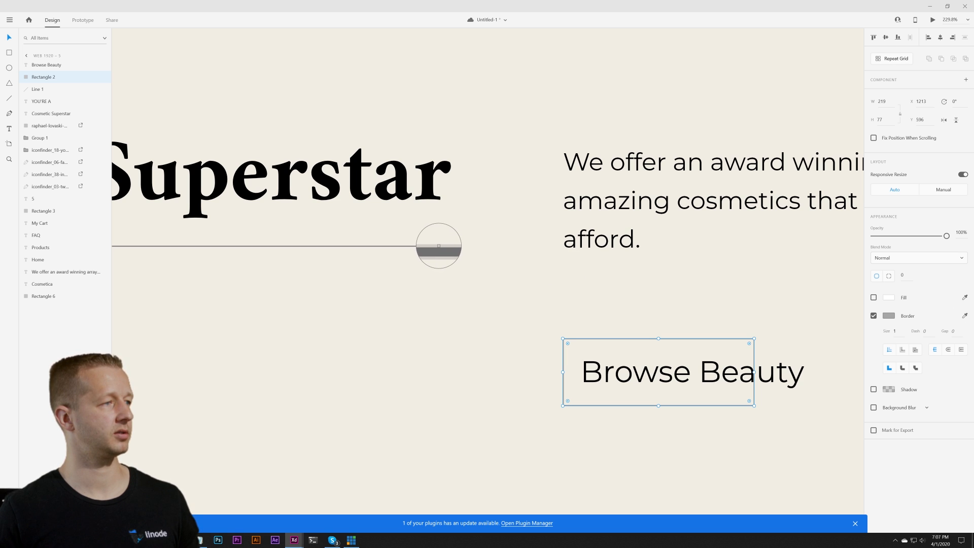
{"action": "left_click", "coordinate": [439, 246]}
{"action": "left_click", "coordinate": [627, 309]}
{"action": "scroll", "coordinate": [626, 308], "scroll_direction": "down", "scroll_amount": 5}
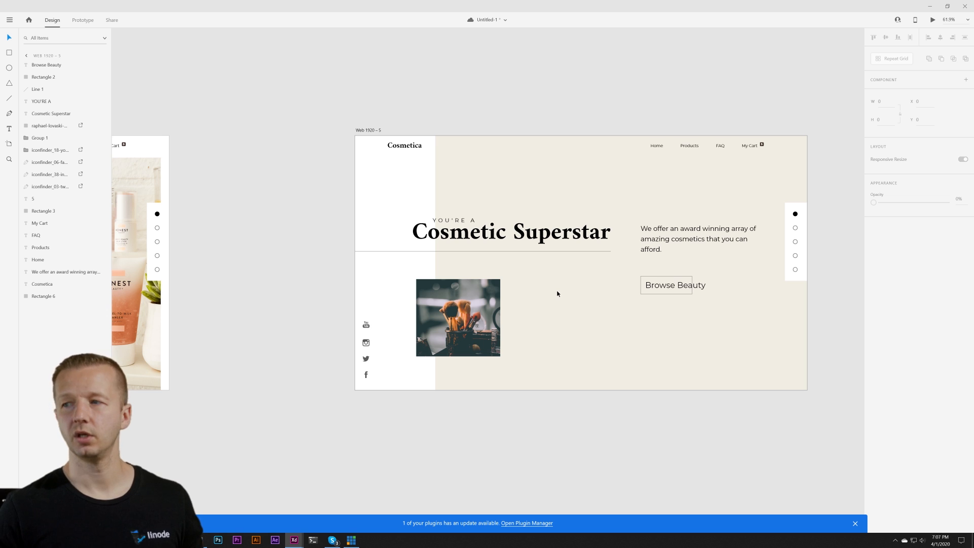
Step: Add a hard-edged shadow to the brushes photo with X offset -28, Y offset 33 and blur 0
{"action": "left_click", "coordinate": [466, 307]}
{"action": "left_click_drag", "start_coordinate": [464, 307], "coordinate": [465, 307]}
{"action": "left_click", "coordinate": [874, 334]}
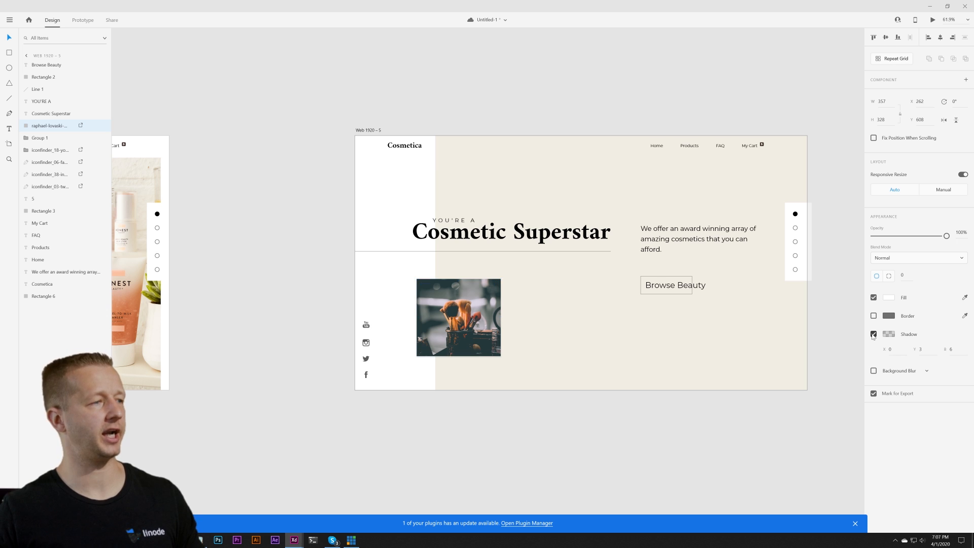
{"action": "scroll", "coordinate": [479, 348], "scroll_direction": "up", "scroll_amount": 6}
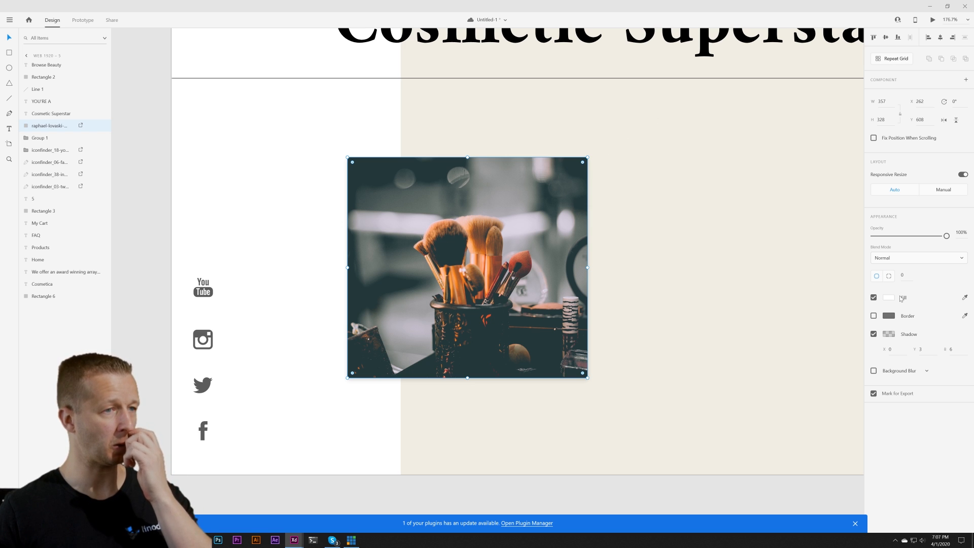
{"action": "left_click_drag", "start_coordinate": [895, 351], "coordinate": [897, 387]}
{"action": "mouse_move", "coordinate": [921, 349]}
{"action": "left_mouse_down"}
{"action": "mouse_move", "coordinate": [925, 292]}
{"action": "mouse_move", "coordinate": [922, 350]}
{"action": "left_mouse_up"}
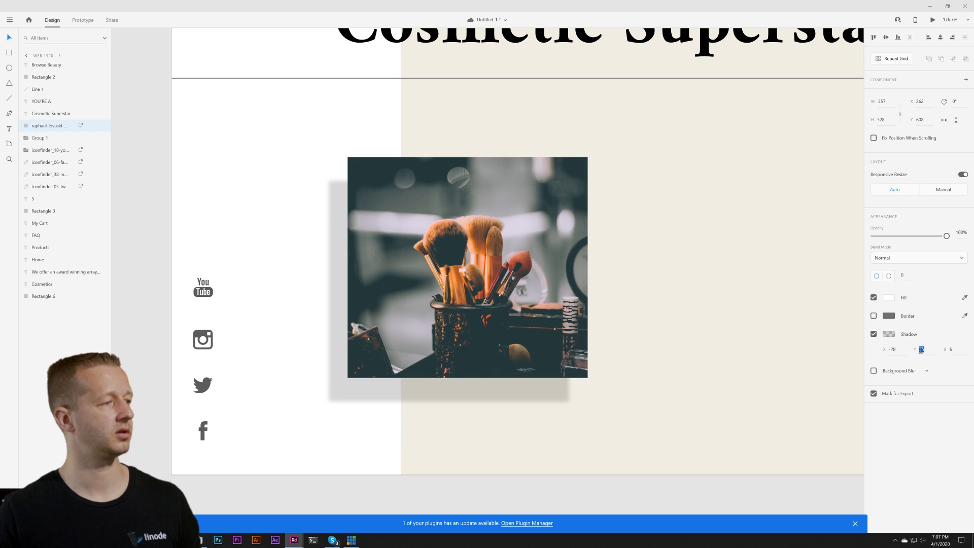
{"action": "type", "text": "0"}
{"action": "key", "text": "Return"}
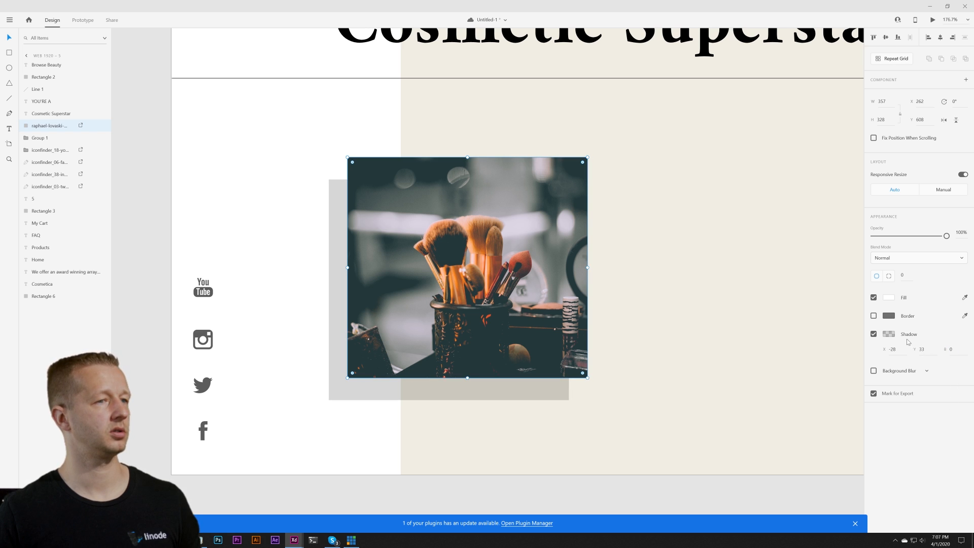
Step: Lower the opacity of the brushes photo's black shadow to 8%
{"action": "left_click", "coordinate": [888, 335]}
{"action": "left_click_drag", "start_coordinate": [863, 341], "coordinate": [861, 349]}
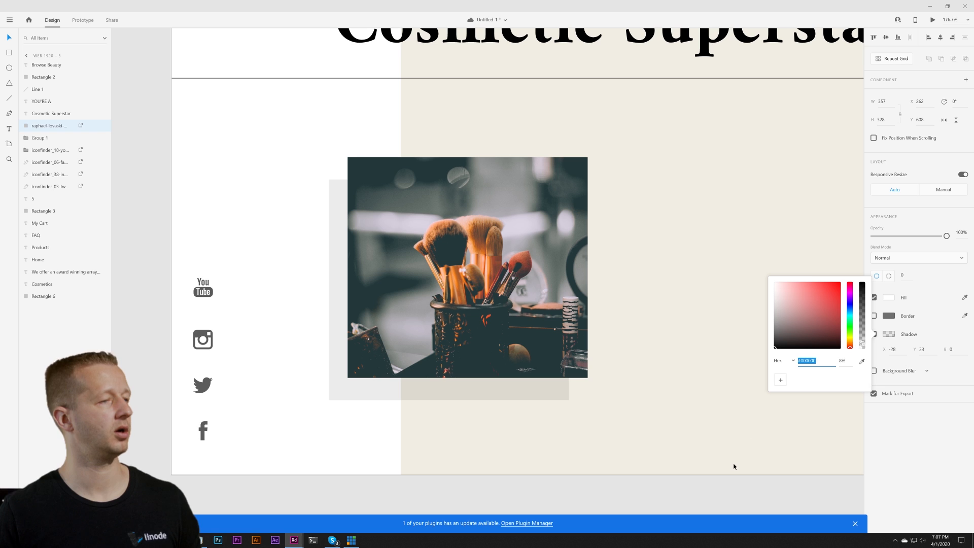
{"action": "left_click", "coordinate": [615, 422]}
{"action": "scroll", "coordinate": [667, 359], "scroll_direction": "down", "scroll_amount": 4}
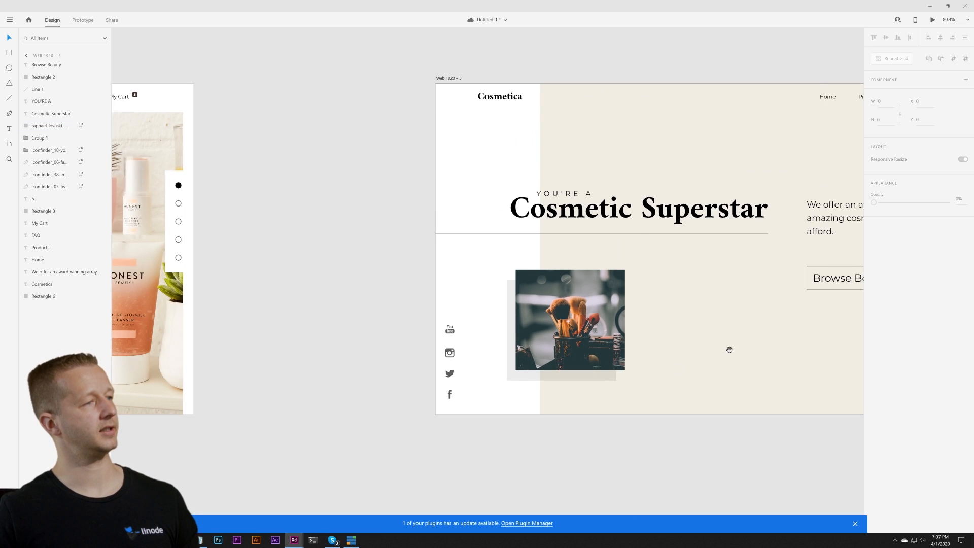
Step: Duplicate the Cosmetic Superstar heading into the empty area beside the brushes photo and shorten the copy's text to "Cosmetic"
{"action": "left_click_drag", "start_coordinate": [740, 354], "coordinate": [651, 361]}
{"action": "left_click_drag", "start_coordinate": [685, 329], "coordinate": [572, 333]}
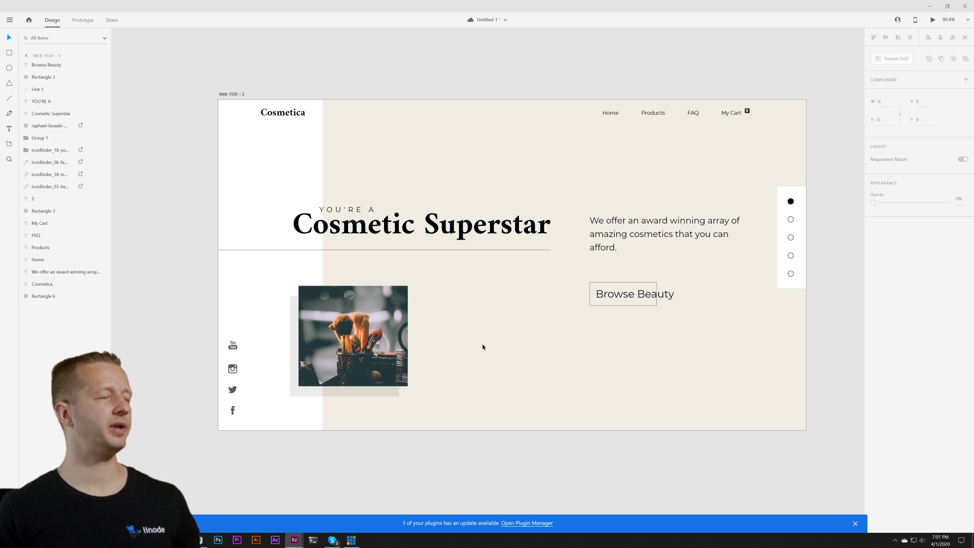
{"action": "scroll", "coordinate": [454, 341], "scroll_direction": "down", "scroll_amount": 3}
{"action": "left_click_drag", "start_coordinate": [324, 344], "coordinate": [252, 324]}
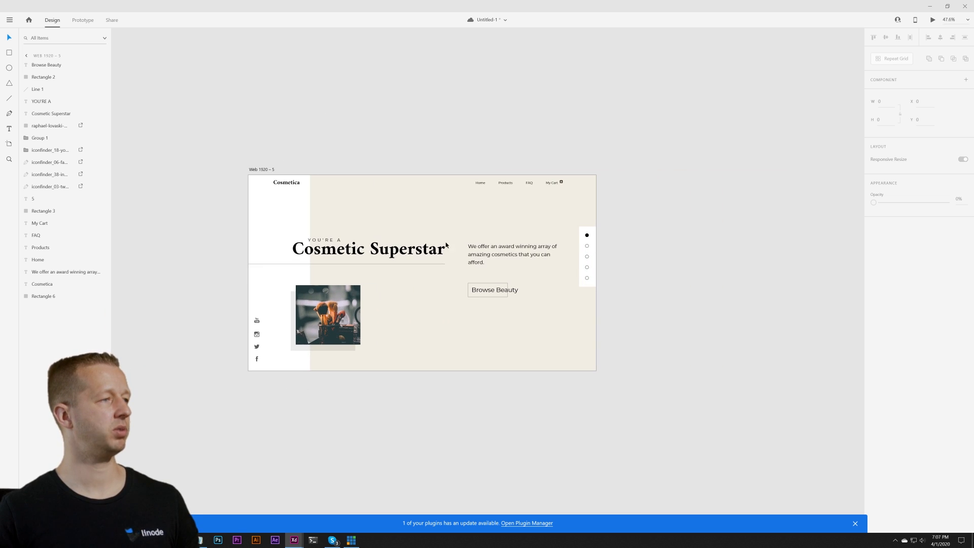
{"action": "scroll", "coordinate": [396, 302], "scroll_direction": "up", "scroll_amount": 3}
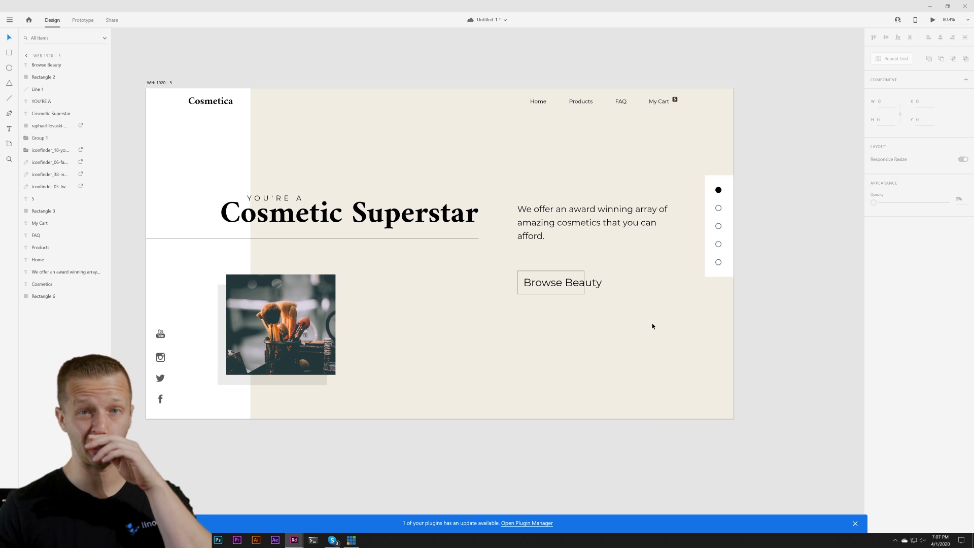
{"action": "left_click", "coordinate": [262, 218]}
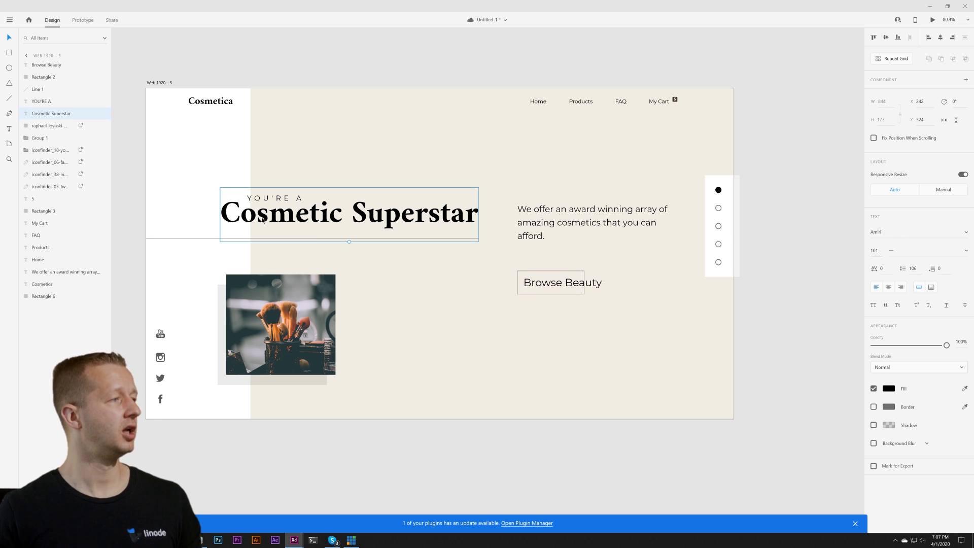
{"action": "left_click_drag", "start_coordinate": [271, 220], "coordinate": [714, 330]}
{"action": "double_click", "coordinate": [449, 343]}
{"action": "key", "text": "BackSpace"}
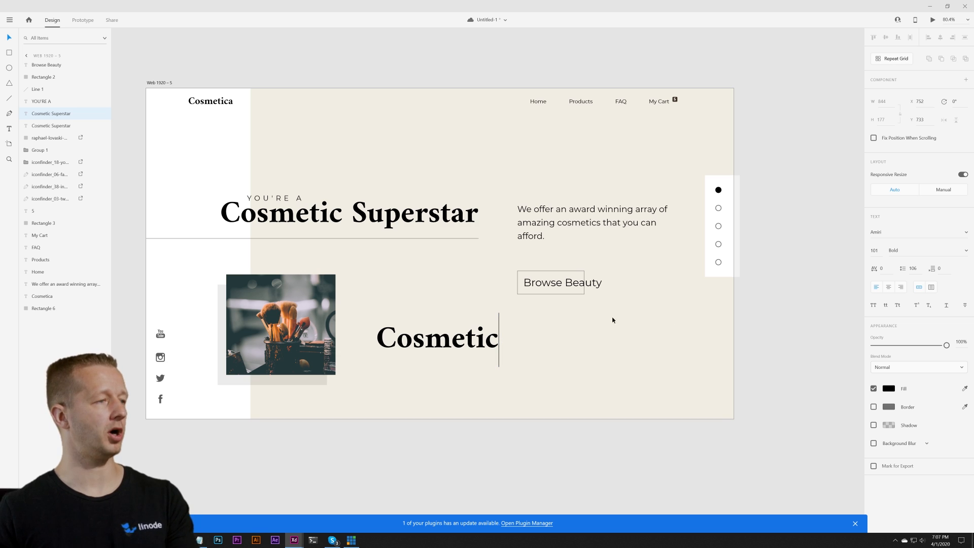
{"action": "key", "text": "Escape"}
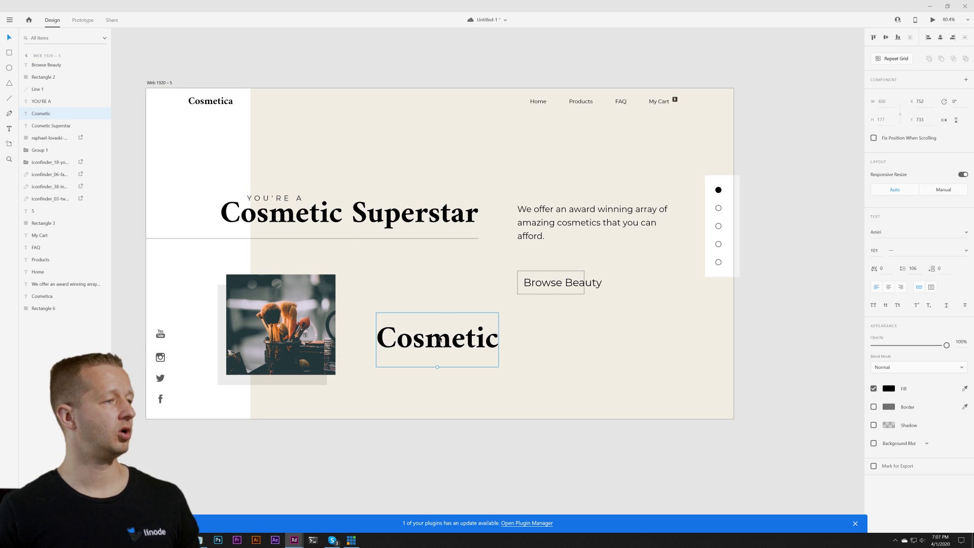
Step: Place the Cosmetic copy just above the background Rectangle 6 in the layer order and enlarge it to font size 820
{"action": "left_click_drag", "start_coordinate": [51, 160], "coordinate": [66, 299]}
{"action": "left_click_drag", "start_coordinate": [426, 347], "coordinate": [271, 261]}
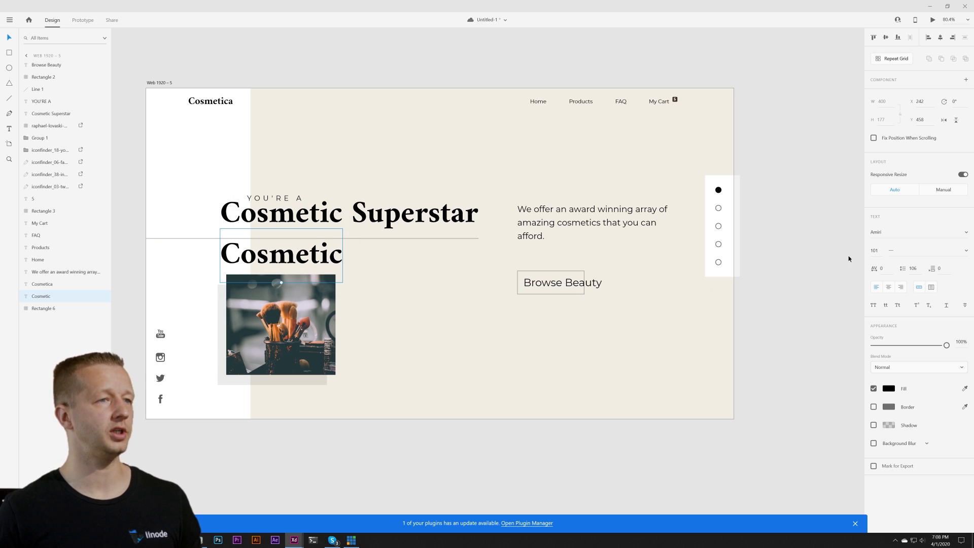
{"action": "left_click_drag", "start_coordinate": [878, 251], "coordinate": [860, 103]}
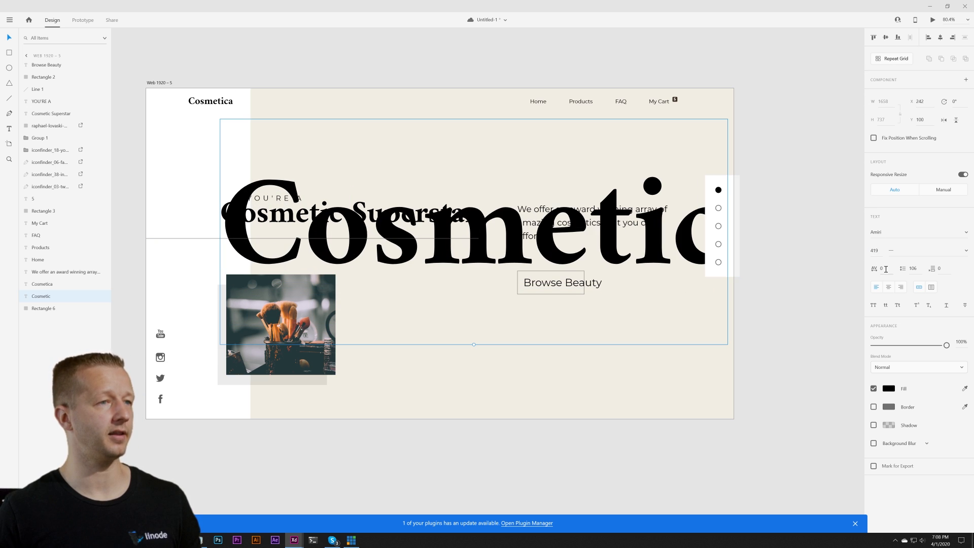
{"action": "left_click_drag", "start_coordinate": [878, 256], "coordinate": [874, 1]}
{"action": "left_click_drag", "start_coordinate": [880, 251], "coordinate": [880, 213]}
{"action": "left_click_drag", "start_coordinate": [415, 189], "coordinate": [398, 253]}
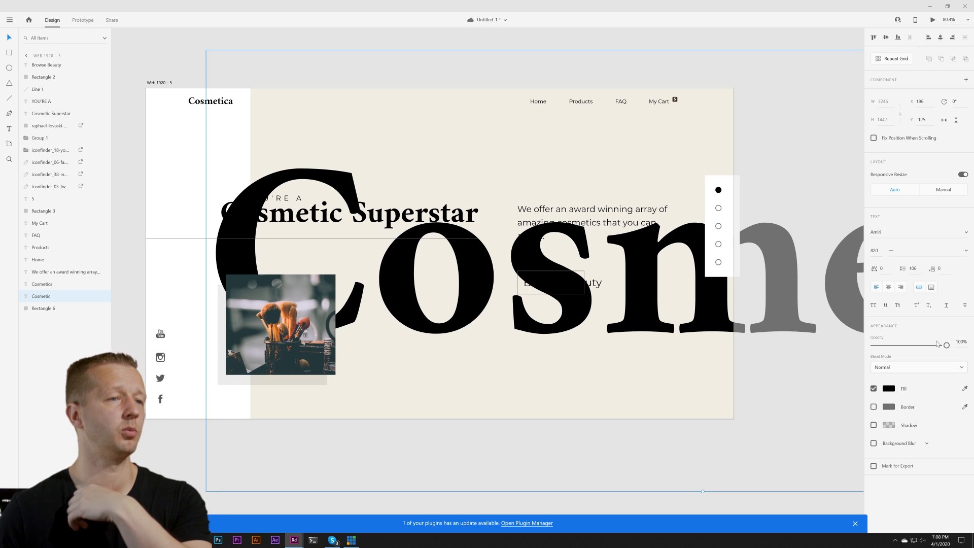
Step: Lower the giant Cosmetic text's opacity to 4% and reposition it at X 74, Y -135
{"action": "left_click_drag", "start_coordinate": [946, 346], "coordinate": [875, 354]}
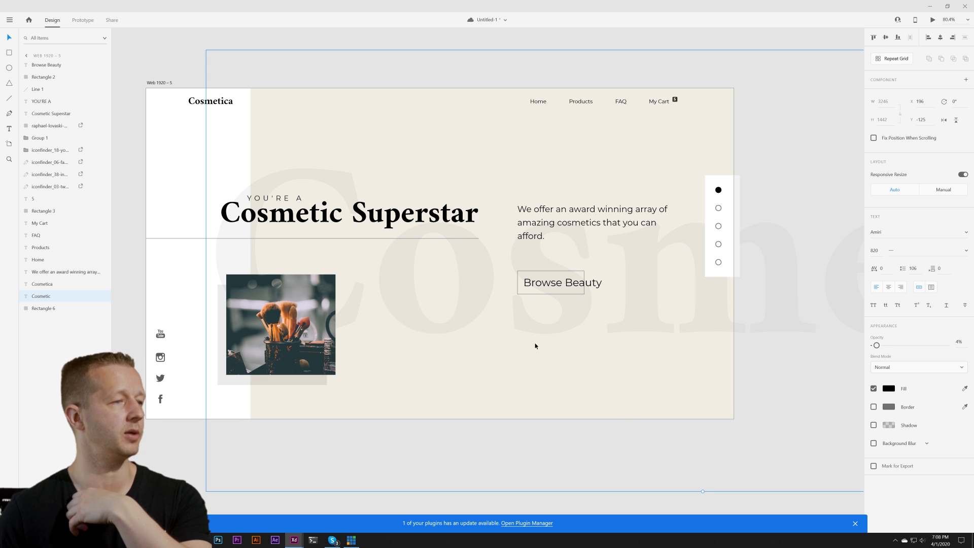
{"action": "left_click_drag", "start_coordinate": [333, 176], "coordinate": [275, 177]}
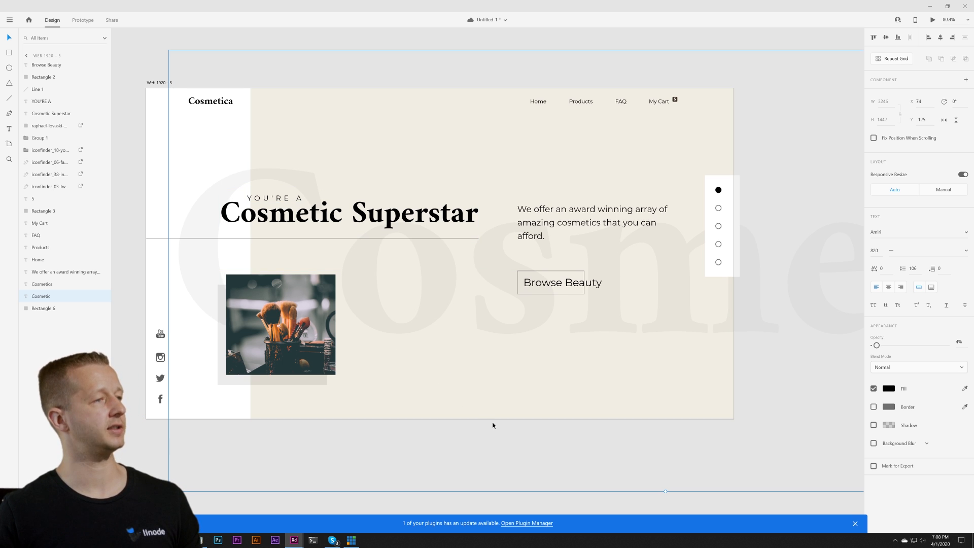
{"action": "left_click", "coordinate": [434, 45]}
{"action": "mouse_move", "coordinate": [281, 176]}
{"action": "left_mouse_down"}
{"action": "mouse_move", "coordinate": [277, 184]}
{"action": "mouse_move", "coordinate": [277, 171]}
{"action": "left_mouse_up"}
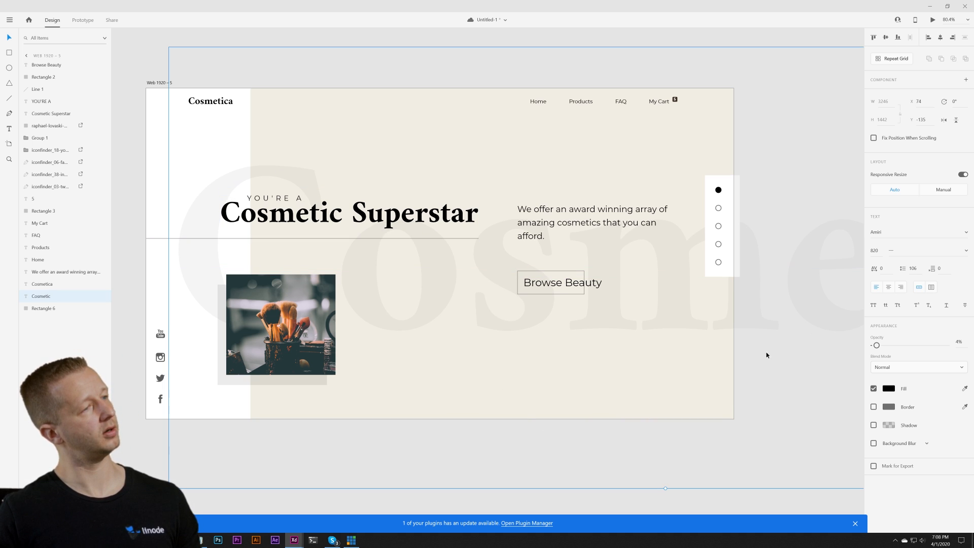
{"action": "left_click", "coordinate": [665, 37]}
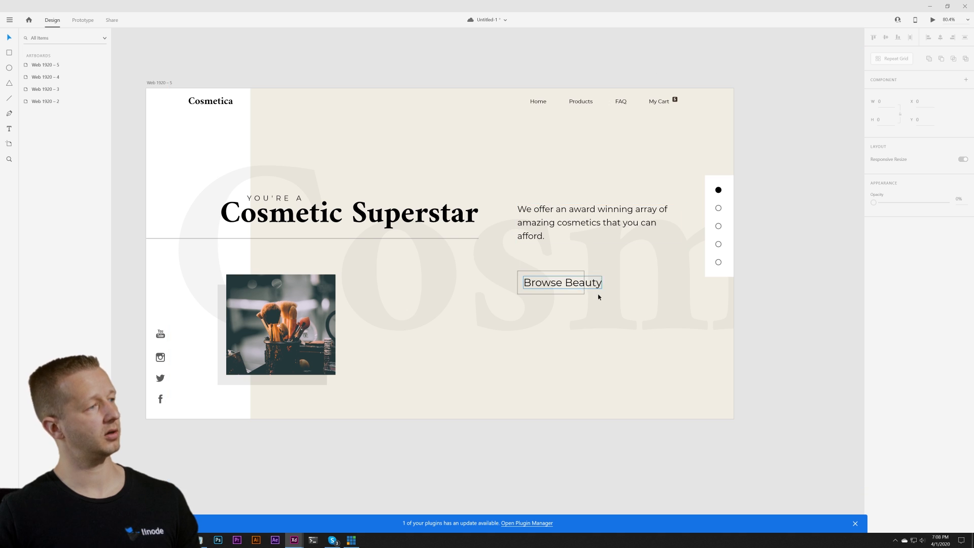
Step: Stack the Web 1920 – 4 and Web 1920 – 5 artboards in a column beneath Web 1920 – 3
{"action": "scroll", "coordinate": [648, 317], "scroll_direction": "down", "scroll_amount": 5}
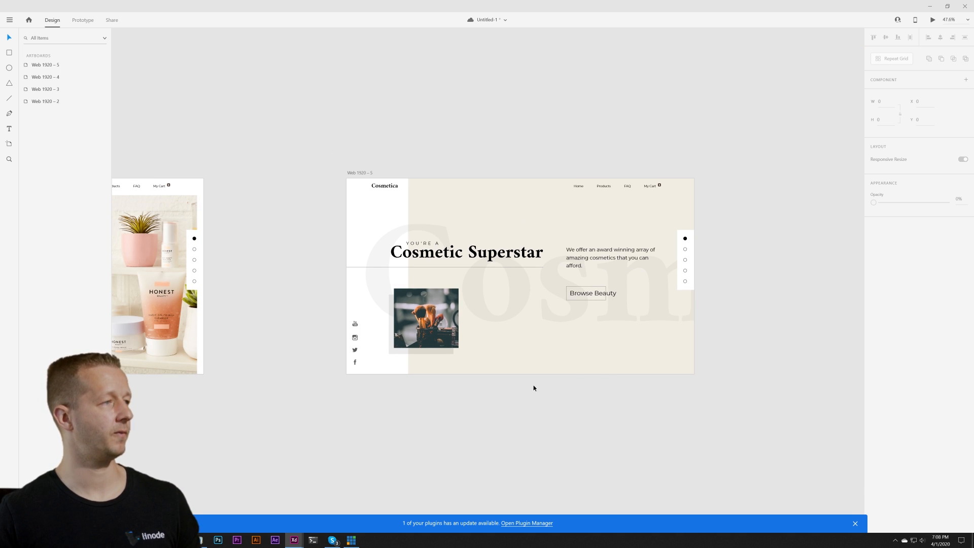
{"action": "scroll", "coordinate": [524, 387], "scroll_direction": "down", "scroll_amount": 2}
{"action": "scroll", "coordinate": [472, 385], "scroll_direction": "left", "scroll_amount": 5}
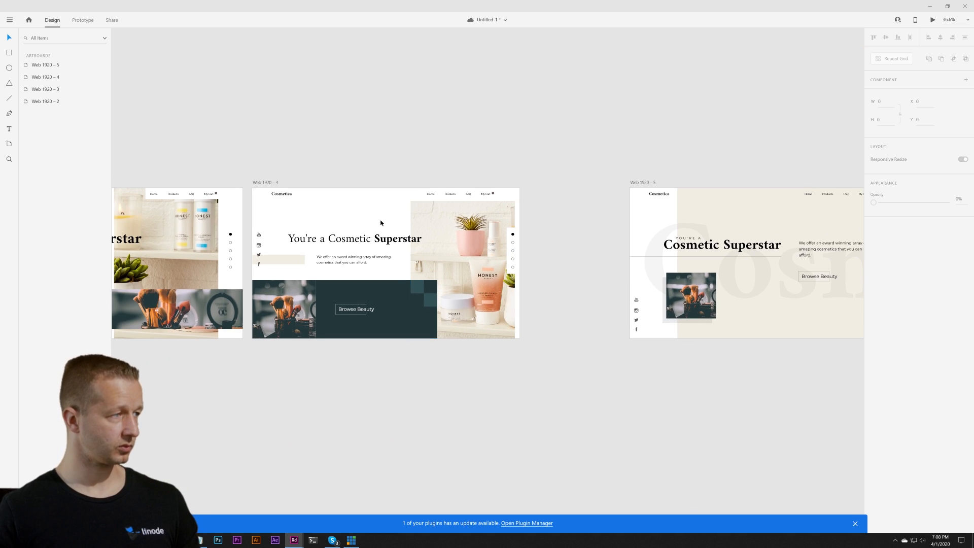
{"action": "scroll", "coordinate": [521, 315], "scroll_direction": "left", "scroll_amount": 4}
{"action": "scroll", "coordinate": [555, 305], "scroll_direction": "down", "scroll_amount": 3}
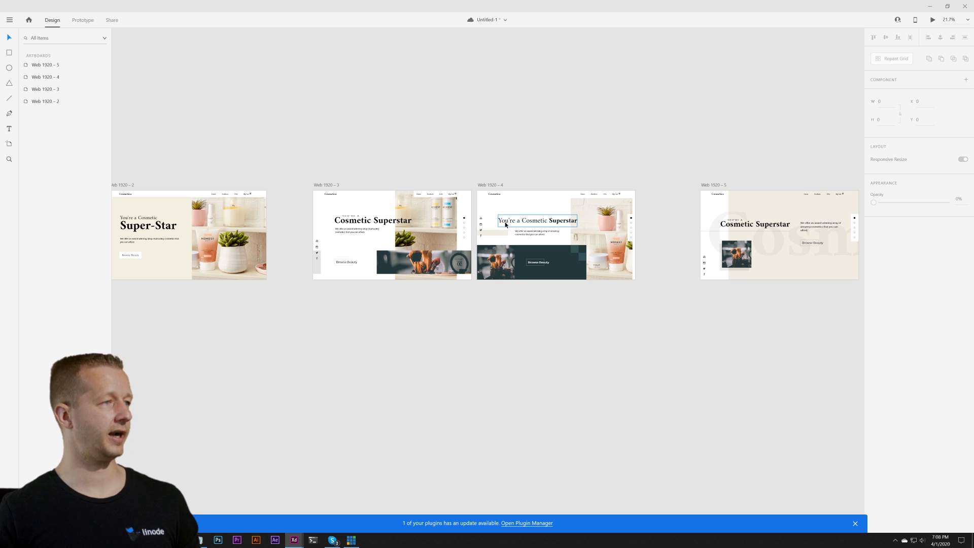
{"action": "left_click_drag", "start_coordinate": [494, 185], "coordinate": [330, 320]}
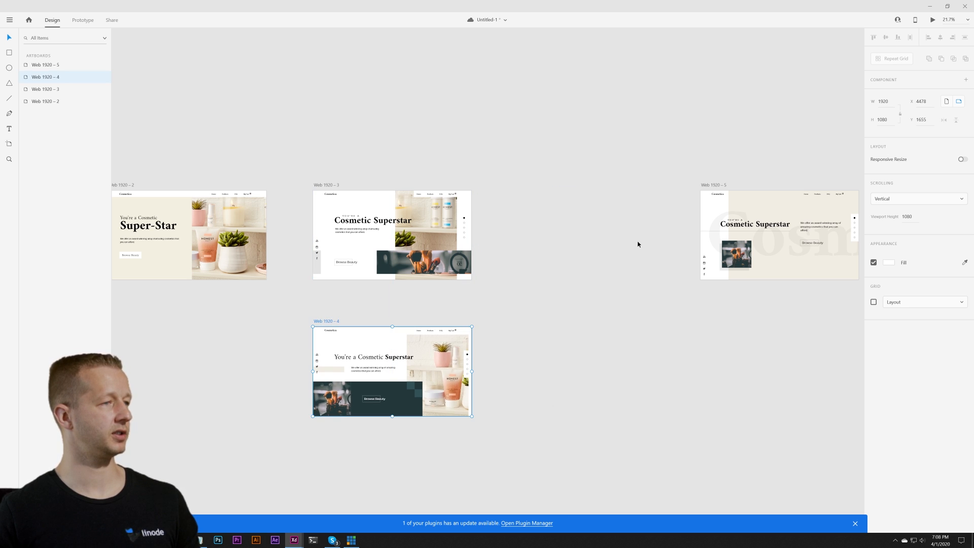
{"action": "scroll", "coordinate": [633, 266], "scroll_direction": "down", "scroll_amount": 2}
{"action": "scroll", "coordinate": [633, 266], "scroll_direction": "down", "scroll_amount": 1}
{"action": "left_click_drag", "start_coordinate": [703, 83], "coordinate": [313, 354]}
{"action": "left_click", "coordinate": [532, 88]}
Step: Move the Web 1920 – 2 artboard directly above Web 1920 – 3 to extend the column
{"action": "scroll", "coordinate": [327, 131], "scroll_direction": "up", "scroll_amount": 6}
{"action": "left_click_drag", "start_coordinate": [327, 131], "coordinate": [423, 267]}
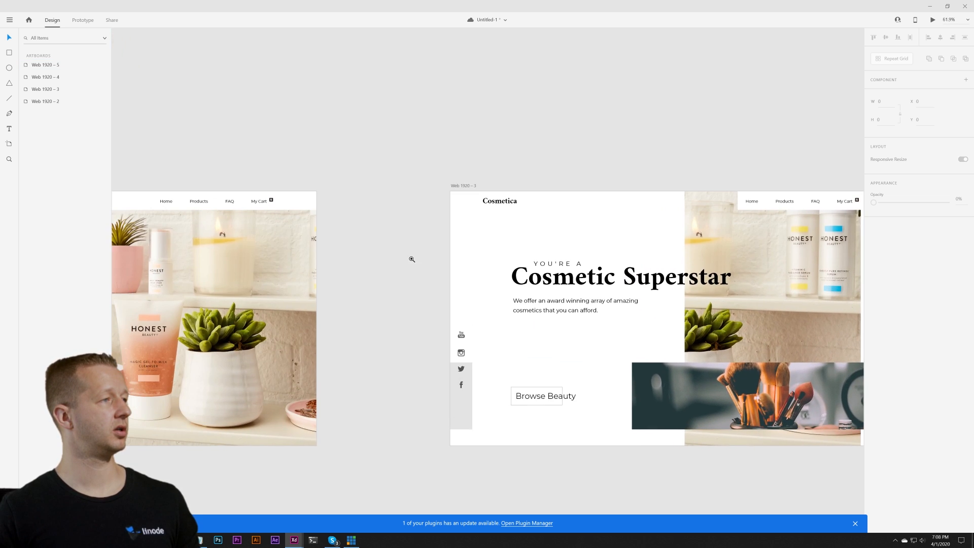
{"action": "scroll", "coordinate": [424, 268], "scroll_direction": "down", "scroll_amount": 6}
{"action": "left_click_drag", "start_coordinate": [196, 215], "coordinate": [405, 77]}
{"action": "scroll", "coordinate": [551, 104], "scroll_direction": "up", "scroll_amount": 8}
{"action": "left_click_drag", "start_coordinate": [659, 167], "coordinate": [862, 344]}
{"action": "scroll", "coordinate": [654, 255], "scroll_direction": "down", "scroll_amount": 1}
{"action": "left_click", "coordinate": [613, 73]}
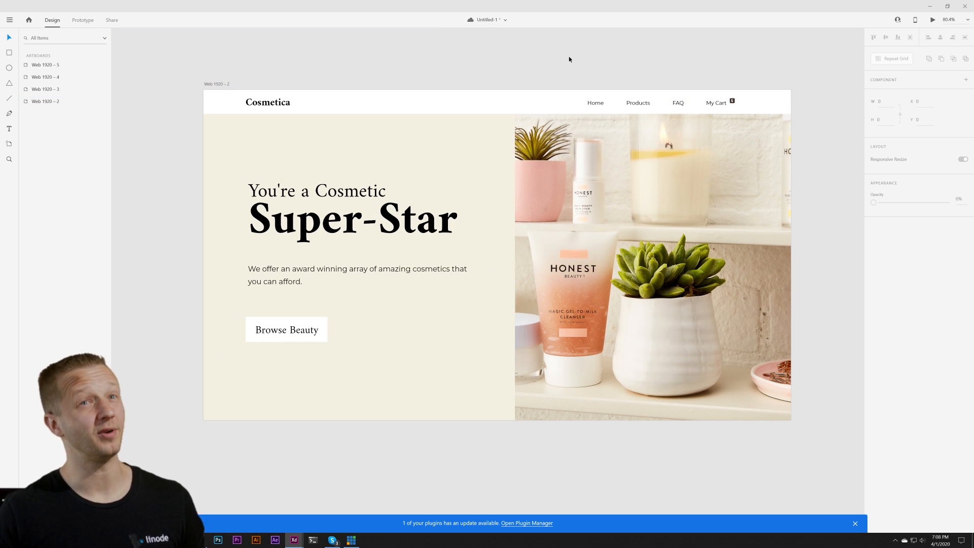
Step: Examine the hero layouts on Web 1920 – 2, Web 1920 – 3 and Web 1920 – 4 one after another
{"action": "left_click_drag", "start_coordinate": [167, 159], "coordinate": [468, 379]}
{"action": "scroll", "coordinate": [468, 377], "scroll_direction": "down", "scroll_amount": 3}
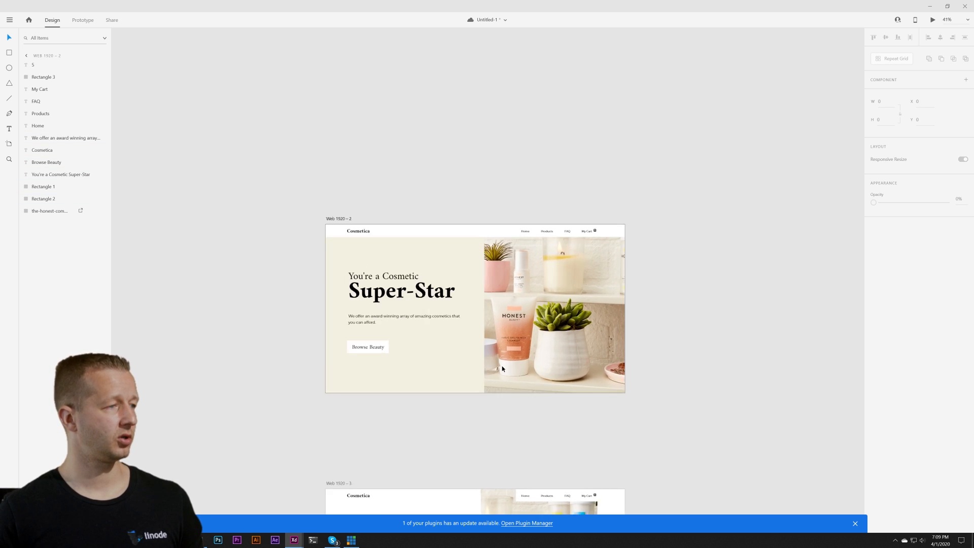
{"action": "scroll", "coordinate": [502, 369], "scroll_direction": "up", "scroll_amount": 5}
{"action": "left_click_drag", "start_coordinate": [494, 425], "coordinate": [518, 125]}
{"action": "scroll", "coordinate": [532, 238], "scroll_direction": "down", "scroll_amount": 3}
{"action": "left_click_drag", "start_coordinate": [545, 474], "coordinate": [536, 266]}
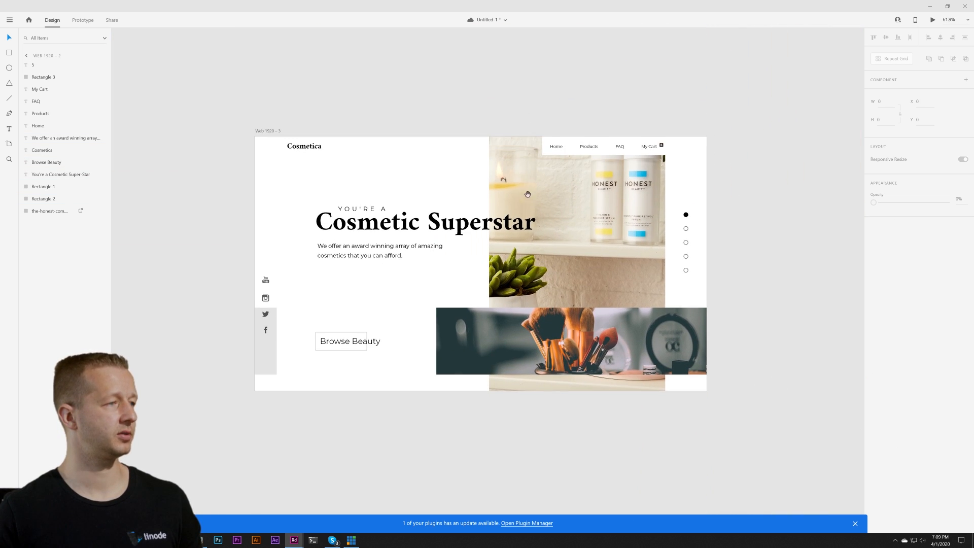
{"action": "scroll", "coordinate": [537, 266], "scroll_direction": "up", "scroll_amount": 1}
{"action": "scroll", "coordinate": [537, 267], "scroll_direction": "up", "scroll_amount": 2}
{"action": "scroll", "coordinate": [556, 243], "scroll_direction": "down", "scroll_amount": 2}
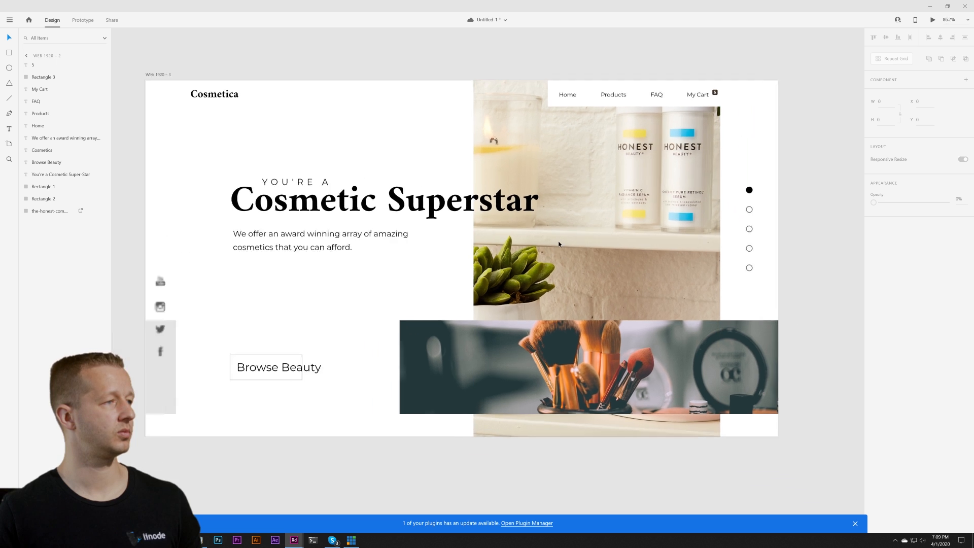
{"action": "left_click_drag", "start_coordinate": [596, 231], "coordinate": [594, 200]}
{"action": "left_click", "coordinate": [805, 236]}
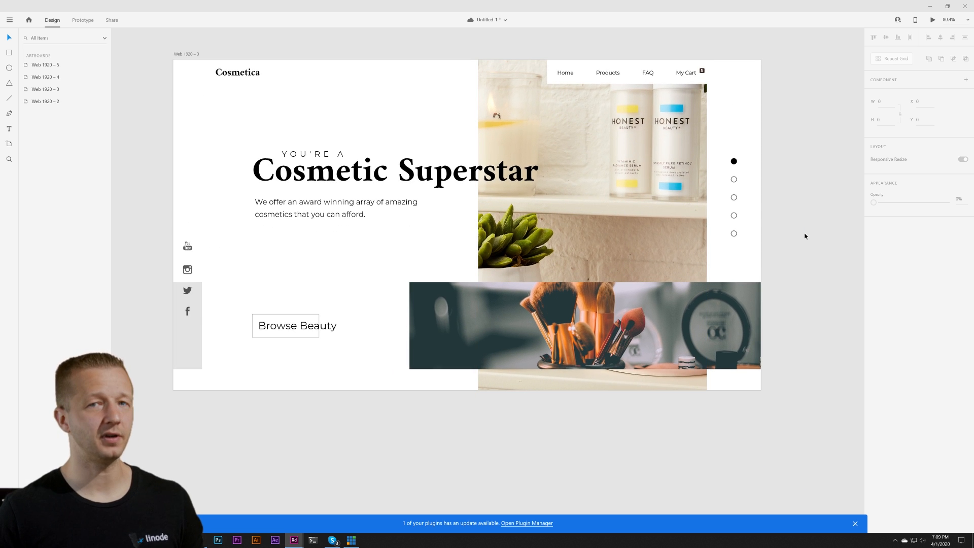
{"action": "mouse_move", "coordinate": [591, 442]}
{"action": "left_mouse_down"}
{"action": "mouse_move", "coordinate": [573, 280]}
{"action": "mouse_move", "coordinate": [577, 91]}
{"action": "left_mouse_up"}
{"action": "mouse_move", "coordinate": [536, 317]}
{"action": "left_mouse_down"}
{"action": "mouse_move", "coordinate": [548, 170]}
{"action": "mouse_move", "coordinate": [567, 194]}
{"action": "left_mouse_up"}
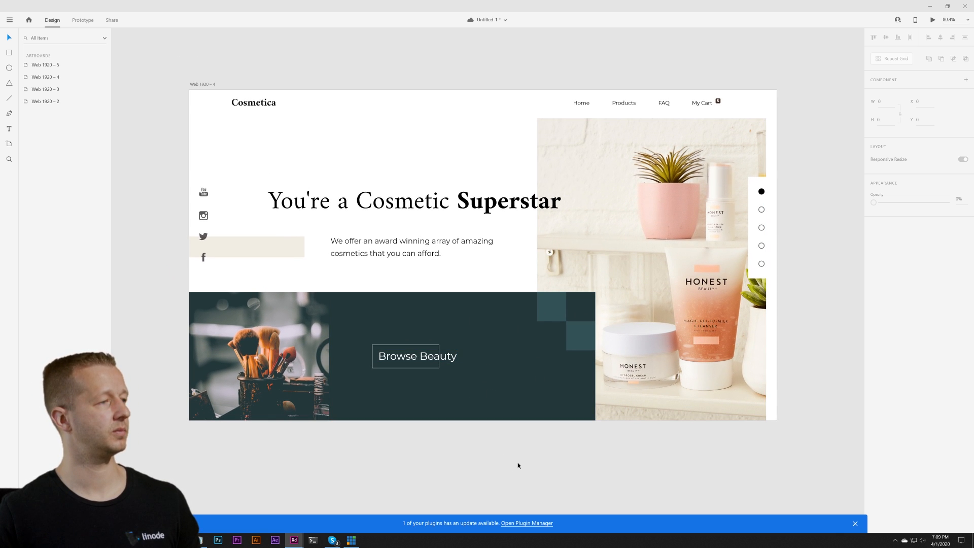
Step: Shift the Browse Beauty text and its outline together on Web 1920 – 4 horizontally to X 663
{"action": "left_click_drag", "start_coordinate": [528, 460], "coordinate": [358, 317]}
{"action": "left_click_drag", "start_coordinate": [397, 360], "coordinate": [417, 359]}
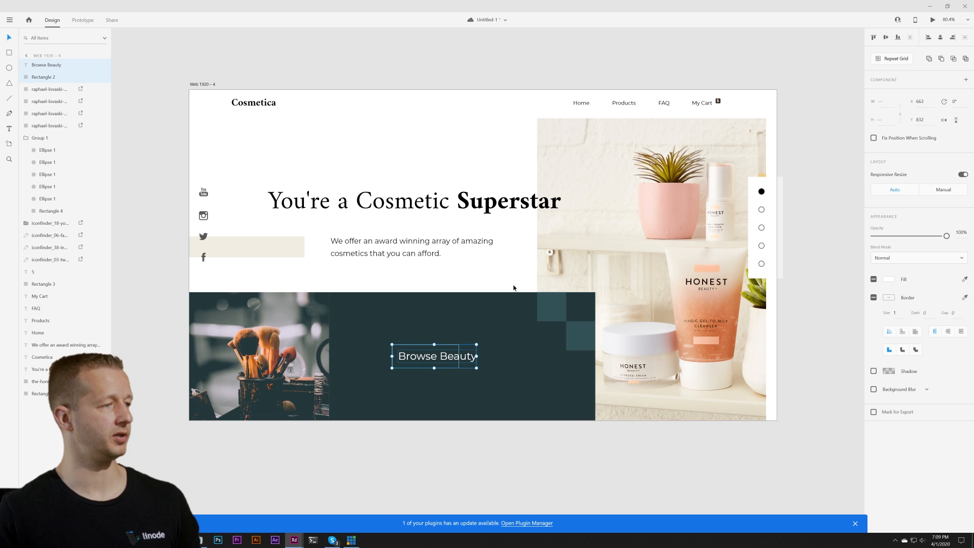
{"action": "left_click", "coordinate": [472, 464]}
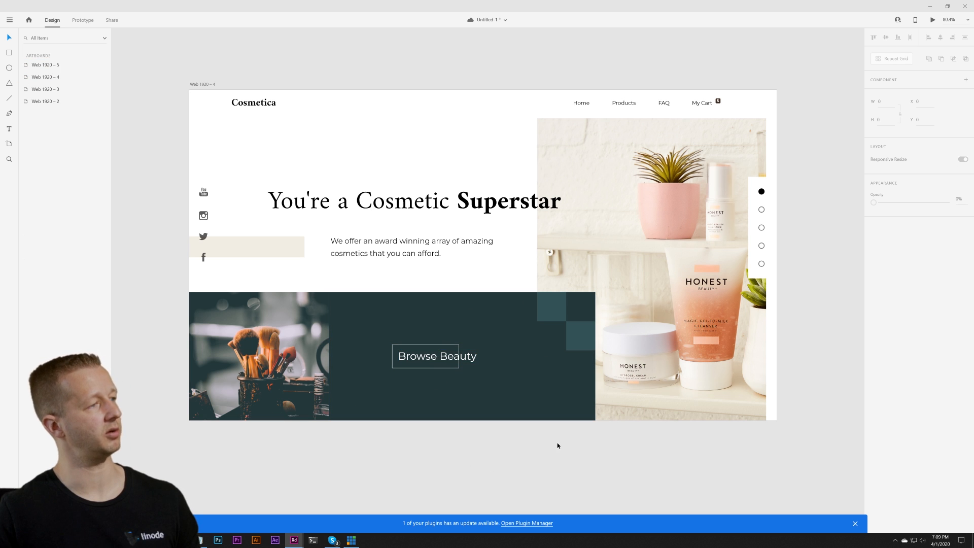
Step: Examine the Web 1920 – 5 layout with its faint background text and compare it with the artboards above
{"action": "left_click_drag", "start_coordinate": [570, 472], "coordinate": [525, 165]}
{"action": "left_click_drag", "start_coordinate": [467, 382], "coordinate": [482, 187]}
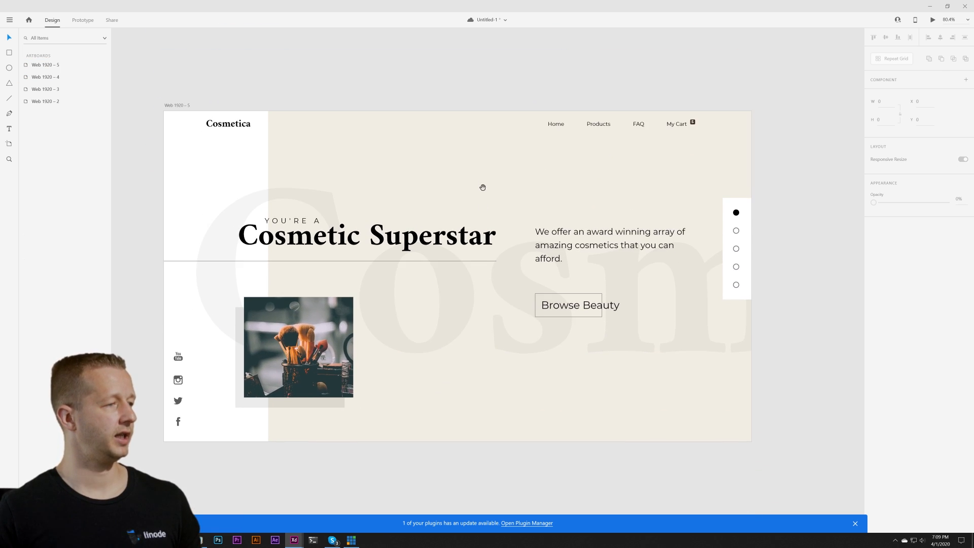
{"action": "left_click_drag", "start_coordinate": [500, 341], "coordinate": [500, 334]}
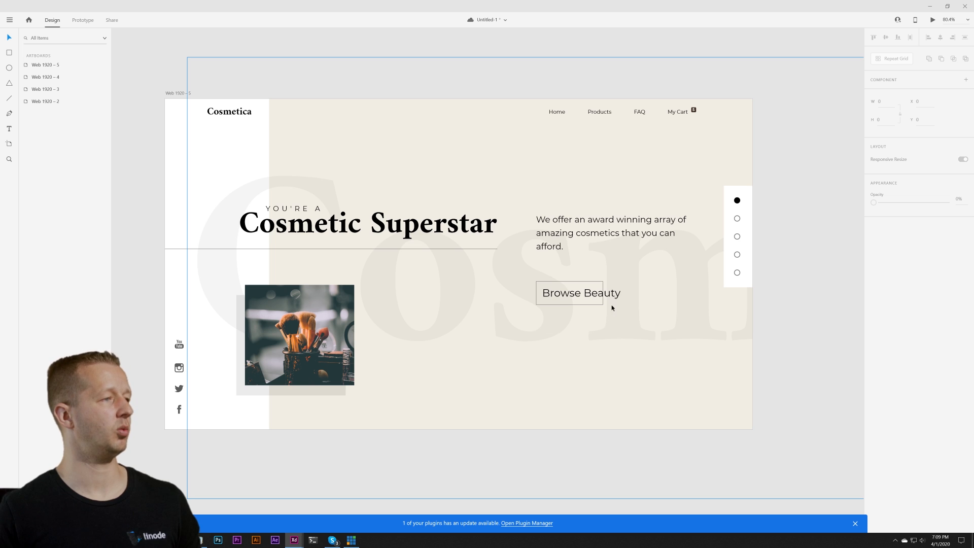
{"action": "scroll", "coordinate": [568, 300], "scroll_direction": "down", "scroll_amount": 3}
{"action": "left_click_drag", "start_coordinate": [537, 232], "coordinate": [528, 276]}
{"action": "scroll", "coordinate": [524, 341], "scroll_direction": "up", "scroll_amount": 2}
{"action": "left_click_drag", "start_coordinate": [525, 324], "coordinate": [525, 339]}
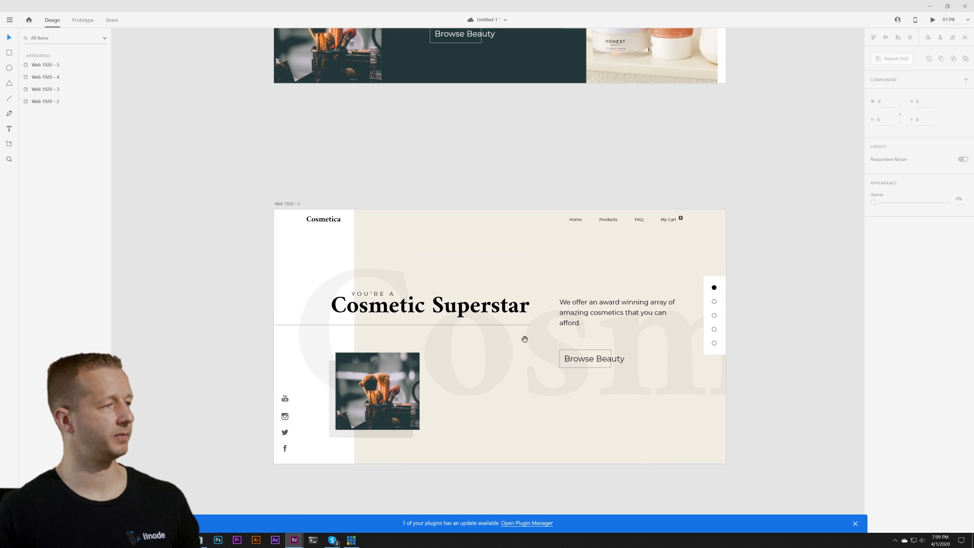
{"action": "scroll", "coordinate": [524, 339], "scroll_direction": "up", "scroll_amount": 3}
{"action": "left_click", "coordinate": [316, 348]}
{"action": "left_click", "coordinate": [552, 397]}
{"action": "scroll", "coordinate": [579, 384], "scroll_direction": "down", "scroll_amount": 4}
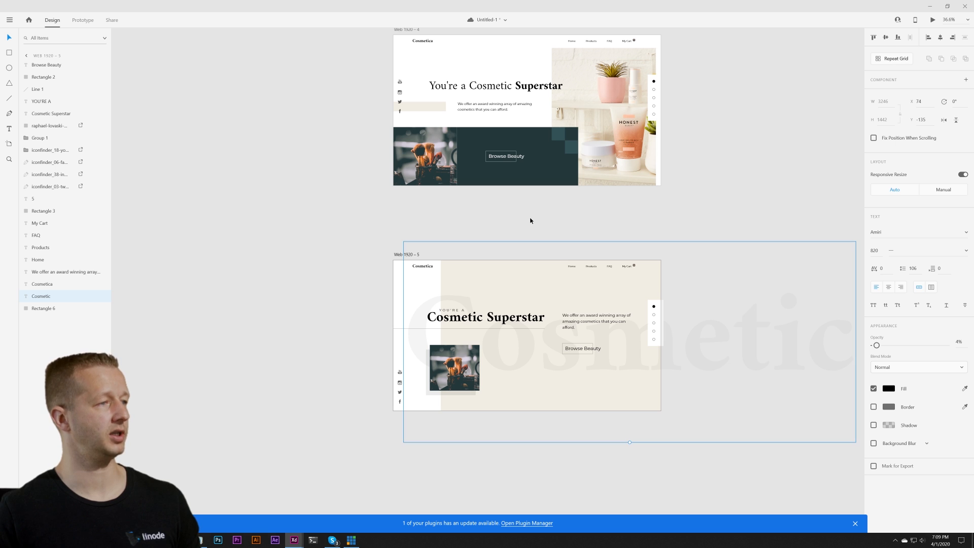
{"action": "left_click", "coordinate": [546, 220]}
{"action": "left_click_drag", "start_coordinate": [535, 220], "coordinate": [518, 355]}
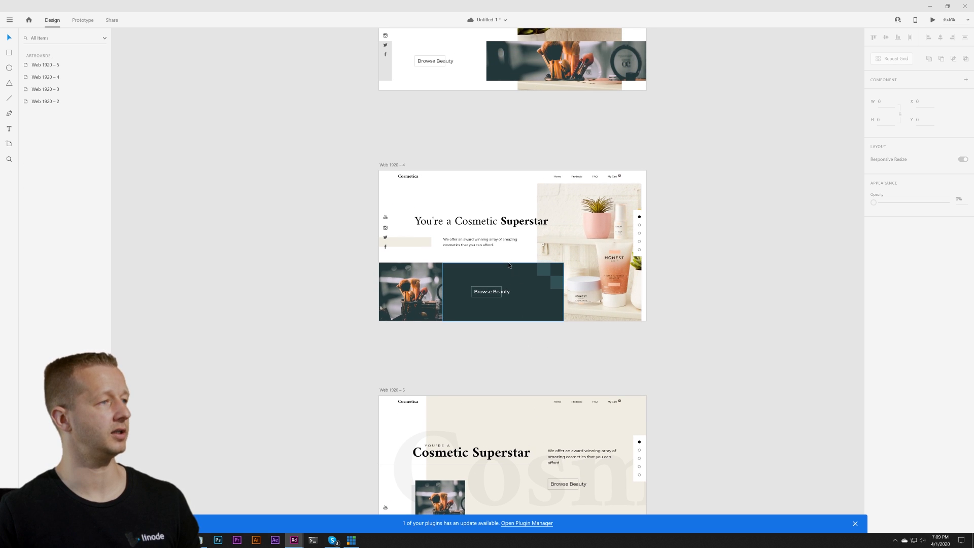
{"action": "scroll", "coordinate": [517, 355], "scroll_direction": "up", "scroll_amount": 3}
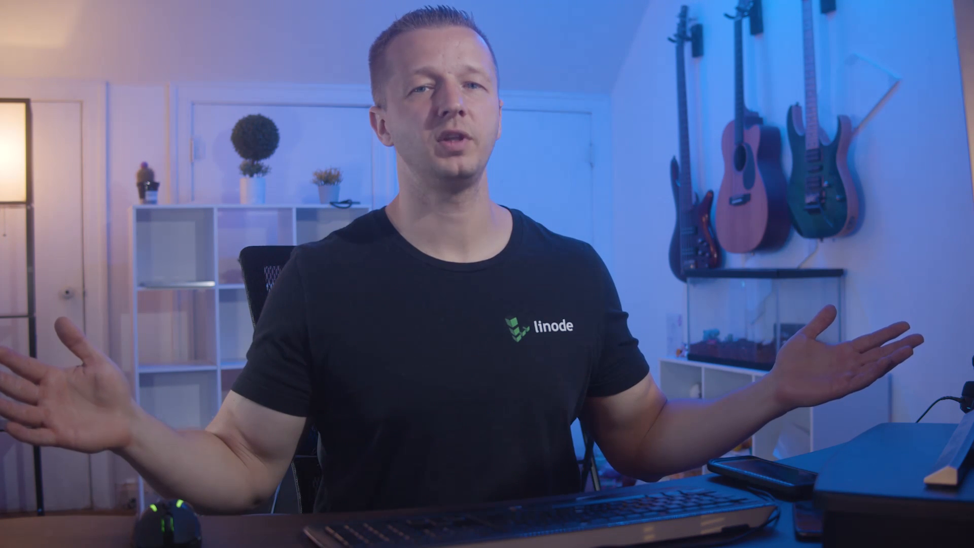